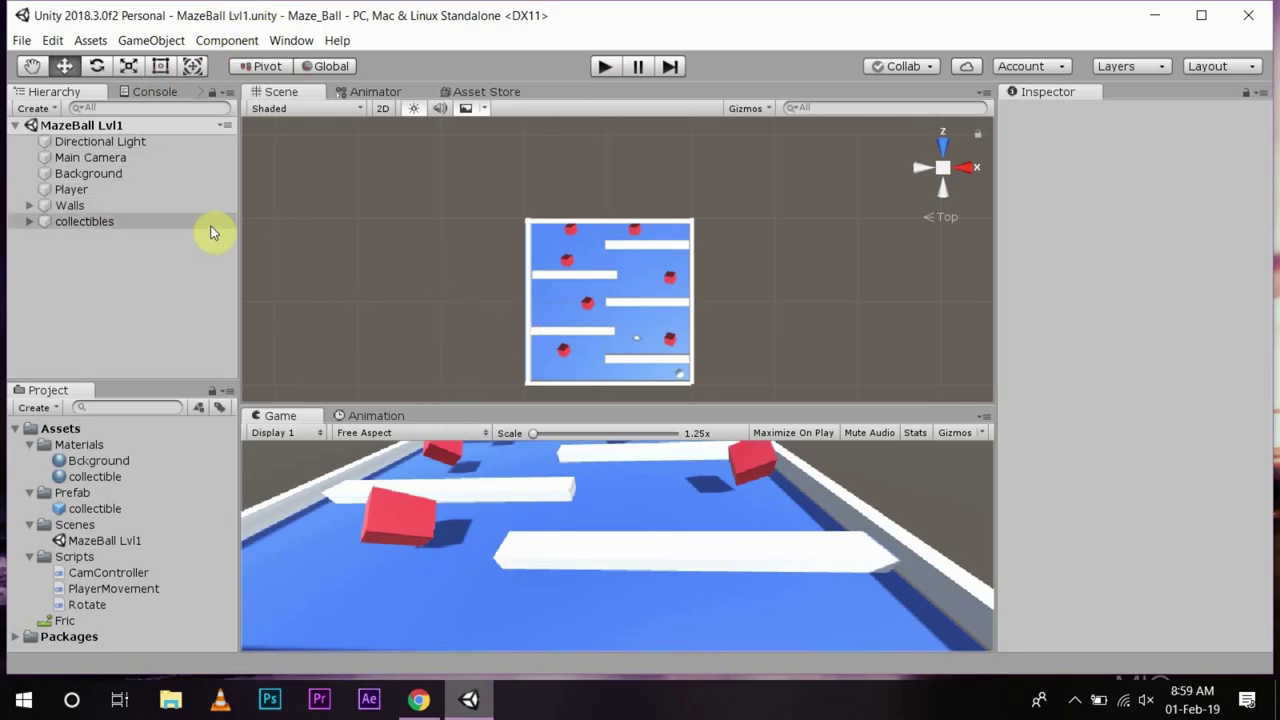
Add a UI Text element under a new Canvas and EventSystem, then view the Canvas in 2D
{"action": "left_click", "coordinate": [35, 108]}
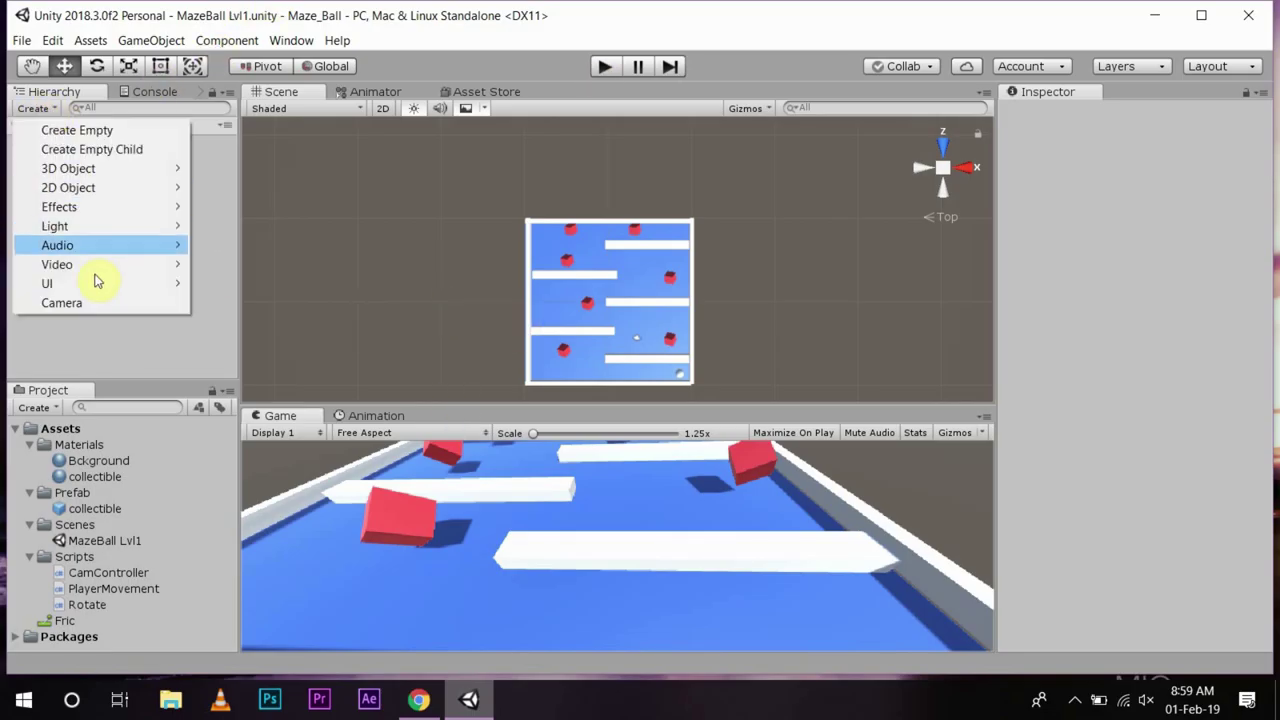
{"action": "mouse_move", "coordinate": [60, 283]}
{"action": "left_click", "coordinate": [250, 285]}
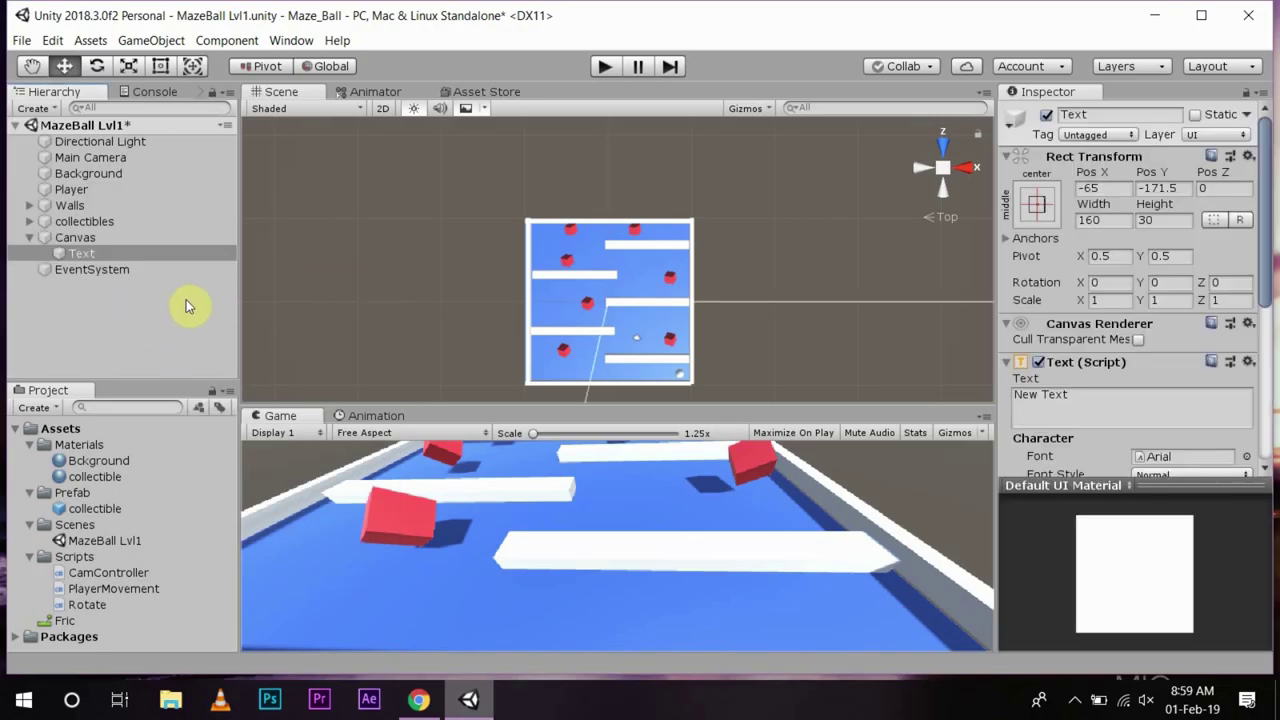
{"action": "left_click_drag", "start_coordinate": [129, 252], "coordinate": [70, 245]}
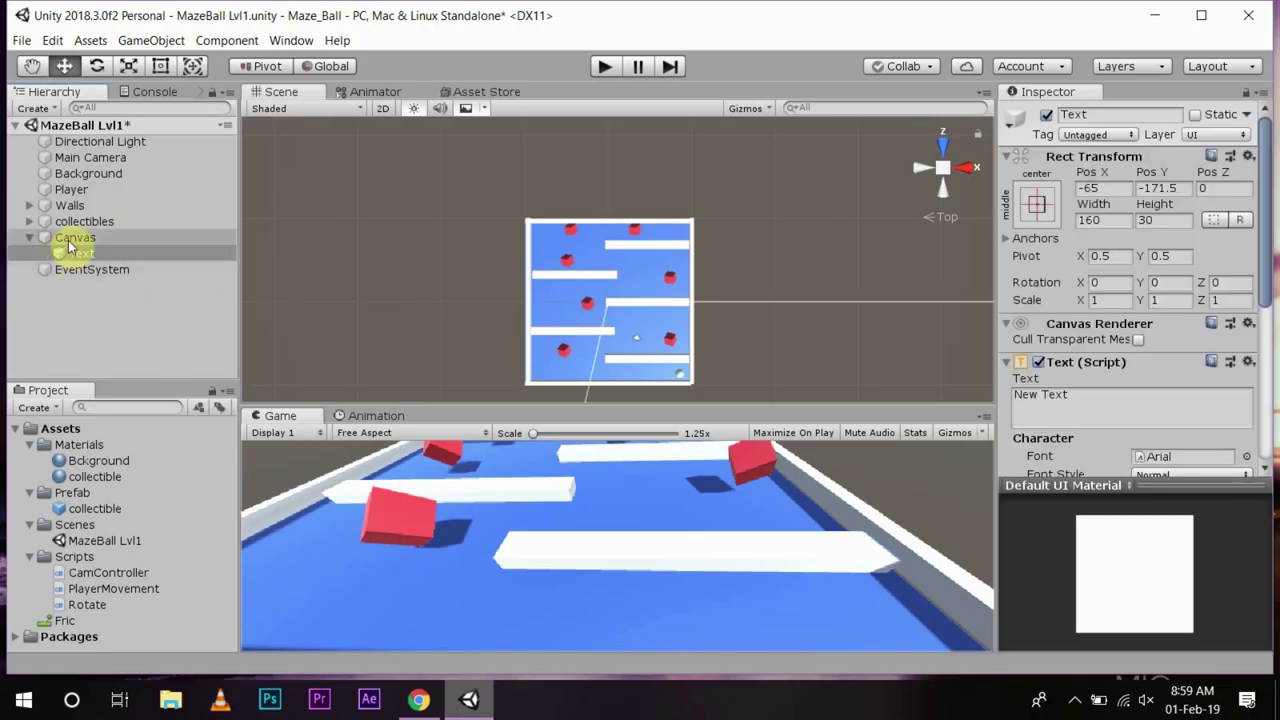
{"action": "left_click", "coordinate": [72, 240]}
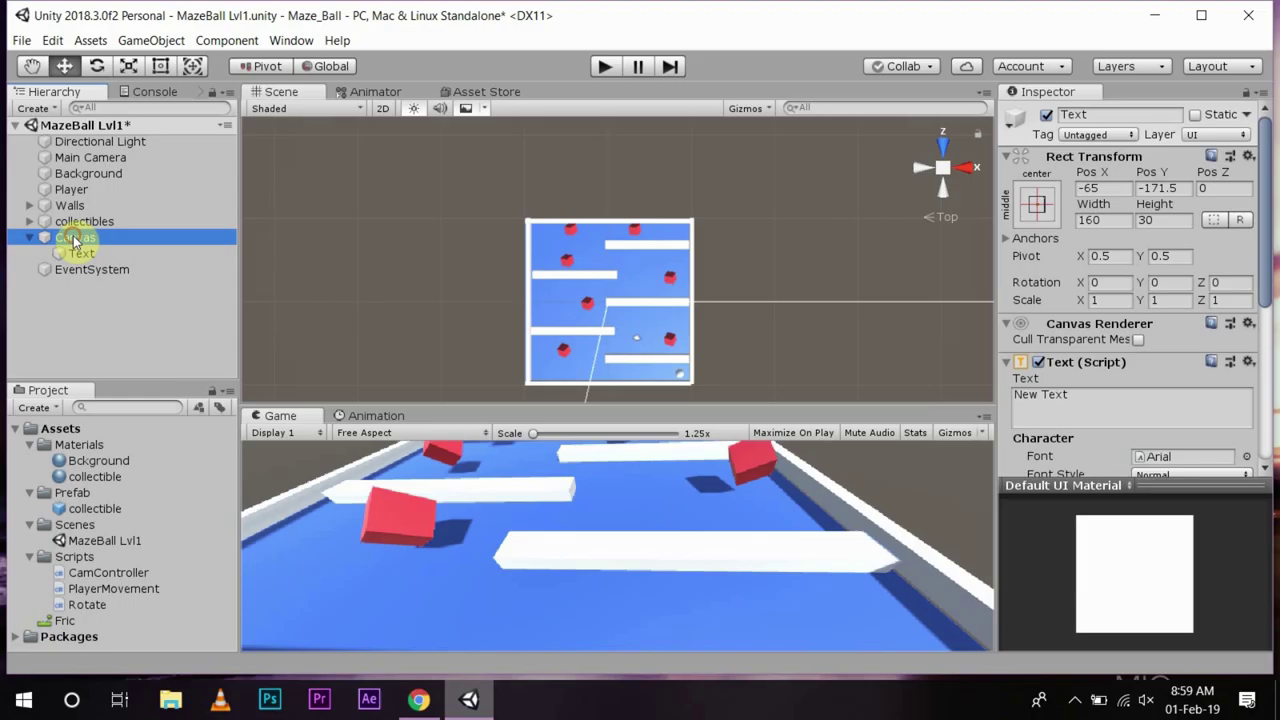
{"action": "left_click", "coordinate": [382, 108]}
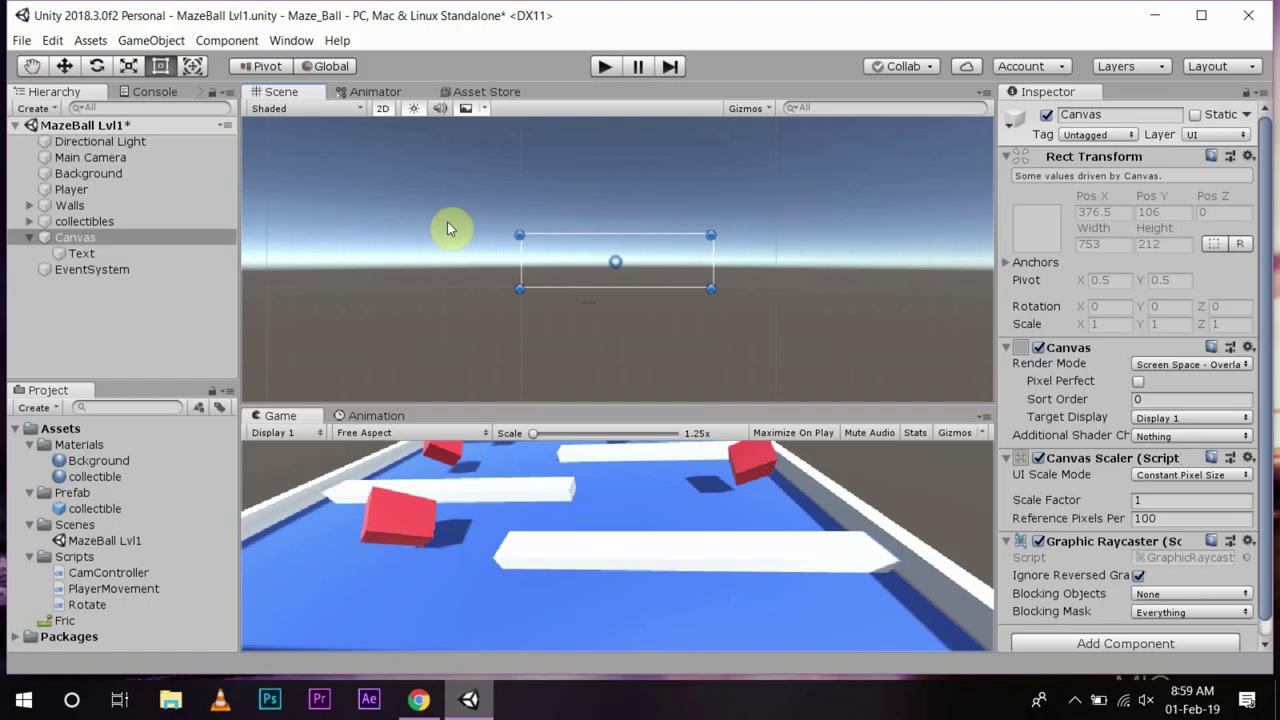
Check the Text element's font list, keeping the Arial font for now
{"action": "left_click", "coordinate": [130, 256]}
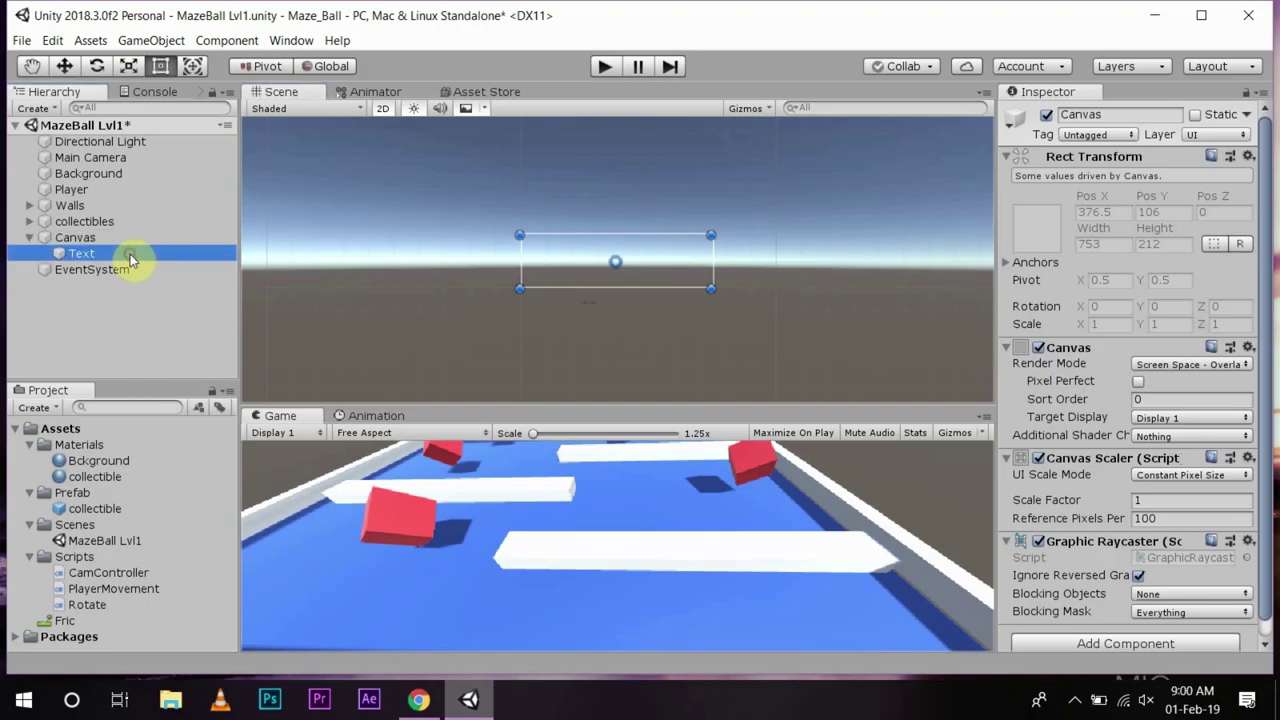
{"action": "scroll", "coordinate": [1248, 280], "scroll_direction": "down", "scroll_amount": 5}
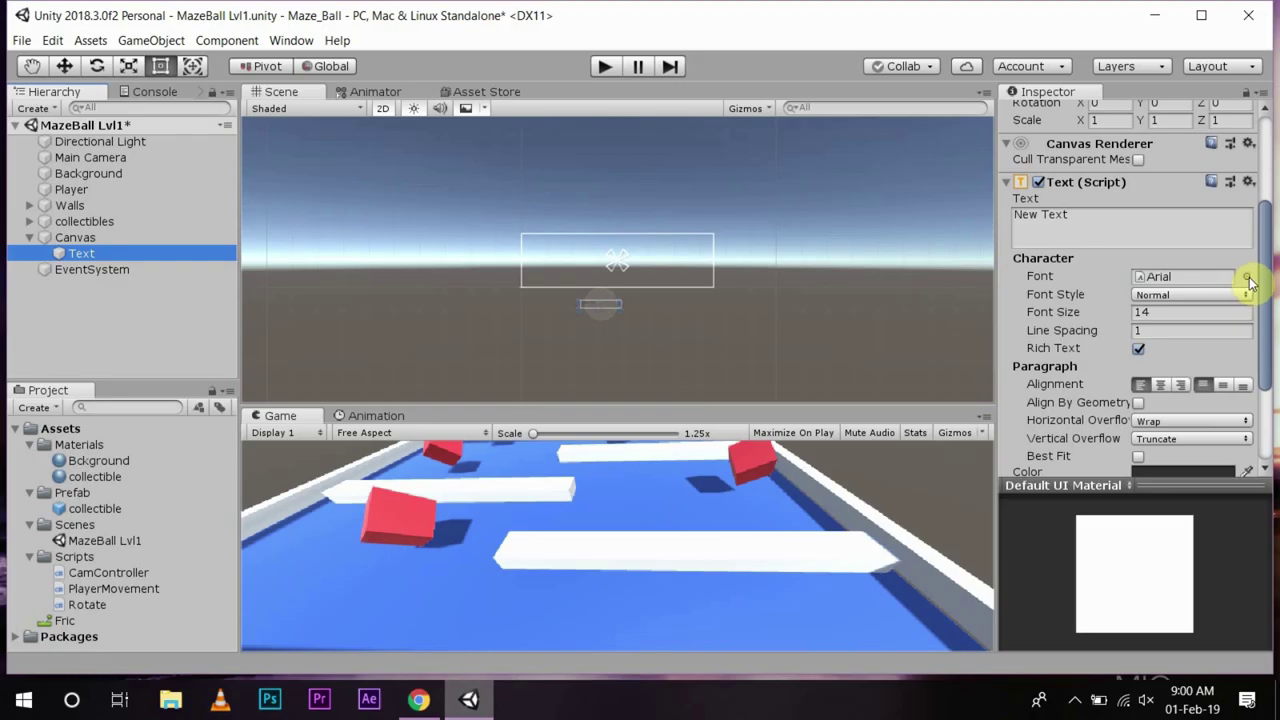
{"action": "left_click", "coordinate": [1248, 277]}
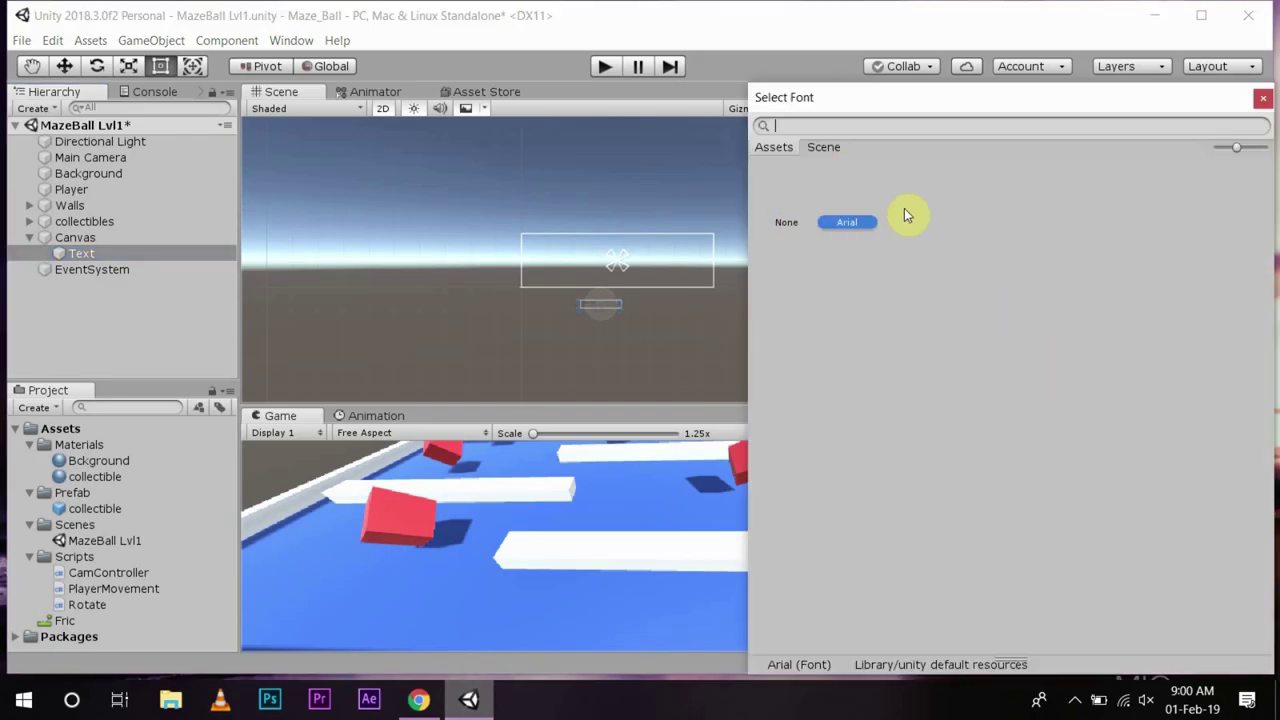
{"action": "double_click", "coordinate": [847, 222]}
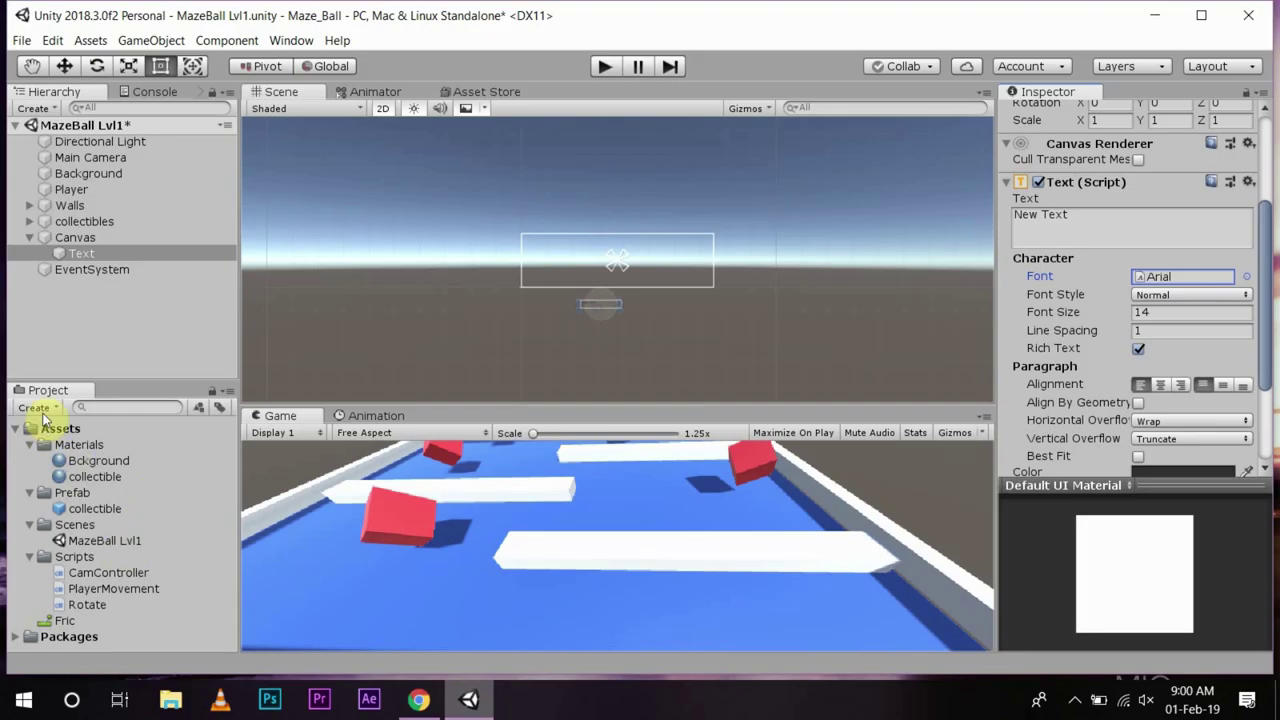
Create a Fonts folder under Assets and bring up File Explorer
{"action": "left_click", "coordinate": [35, 408]}
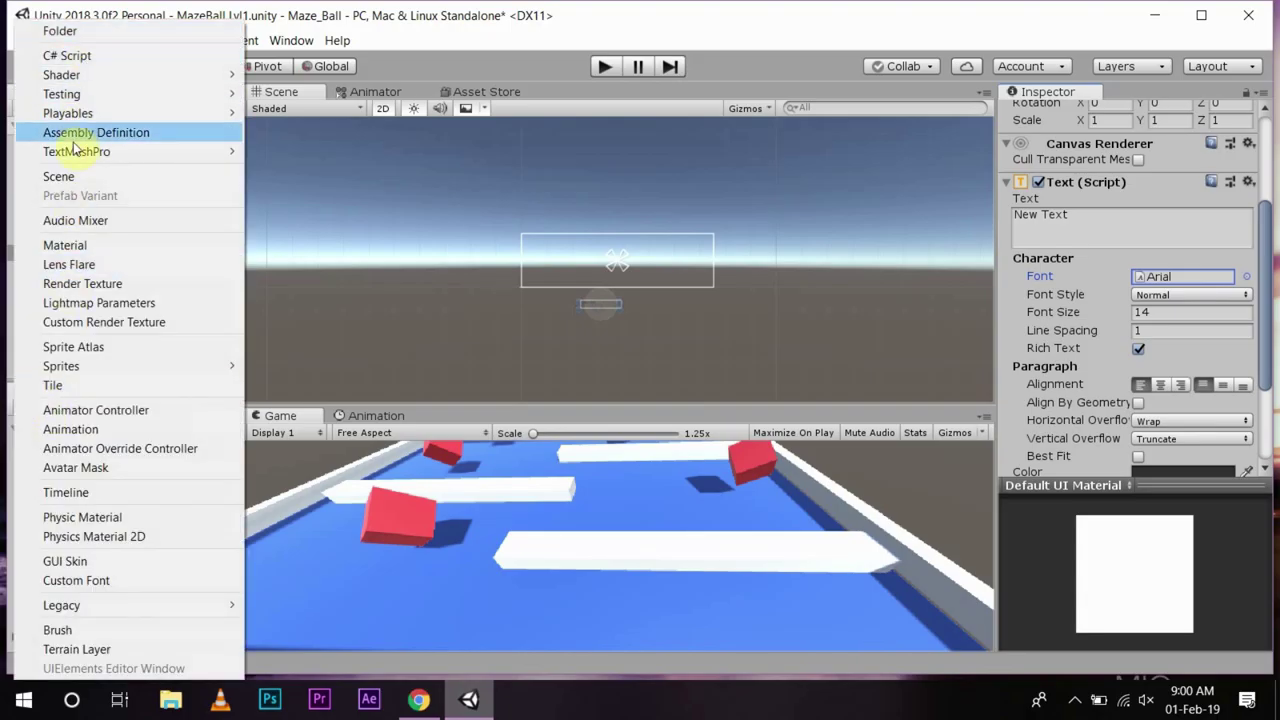
{"action": "left_click", "coordinate": [62, 31]}
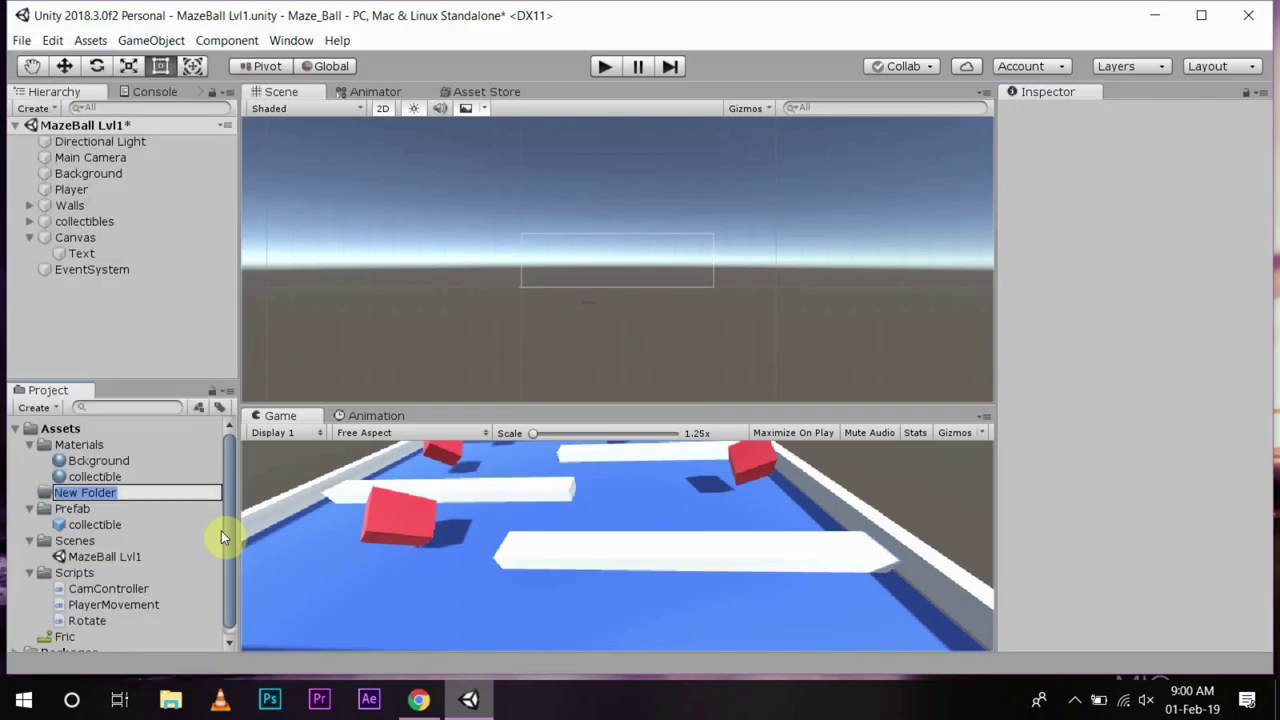
{"action": "type", "text": "Font"}
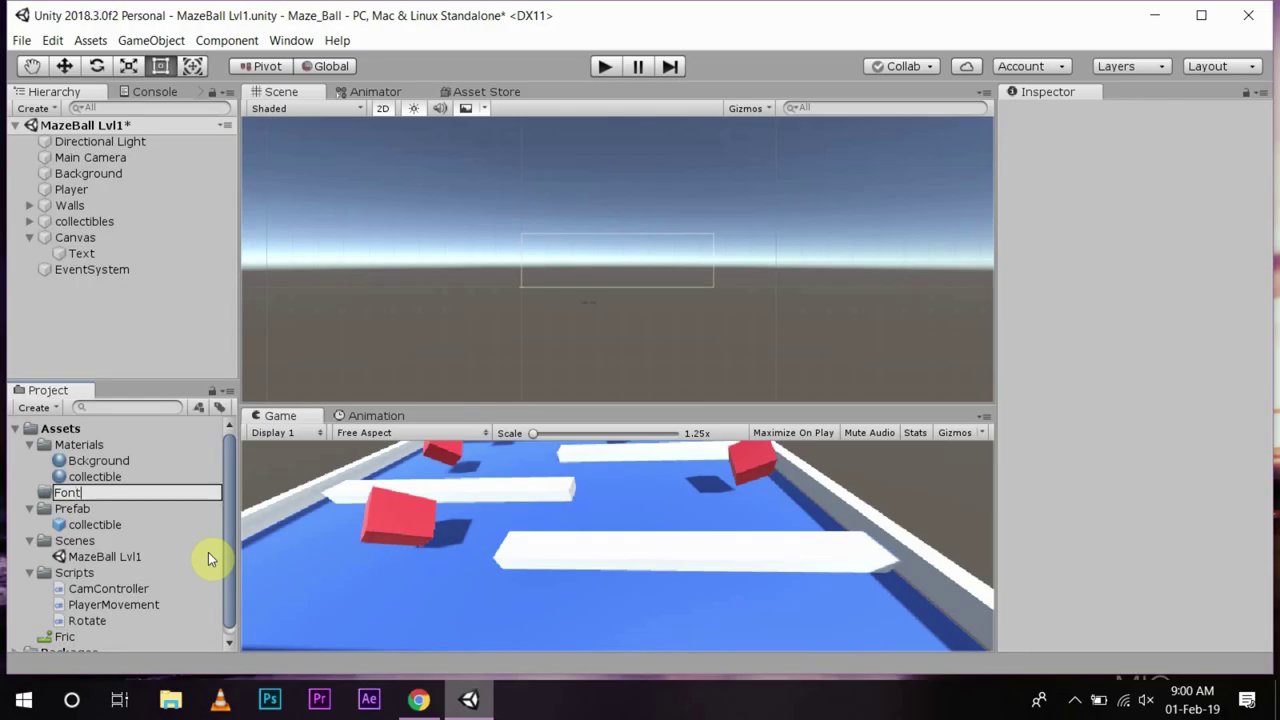
{"action": "type", "text": "s"}
{"action": "key", "text": "Return"}
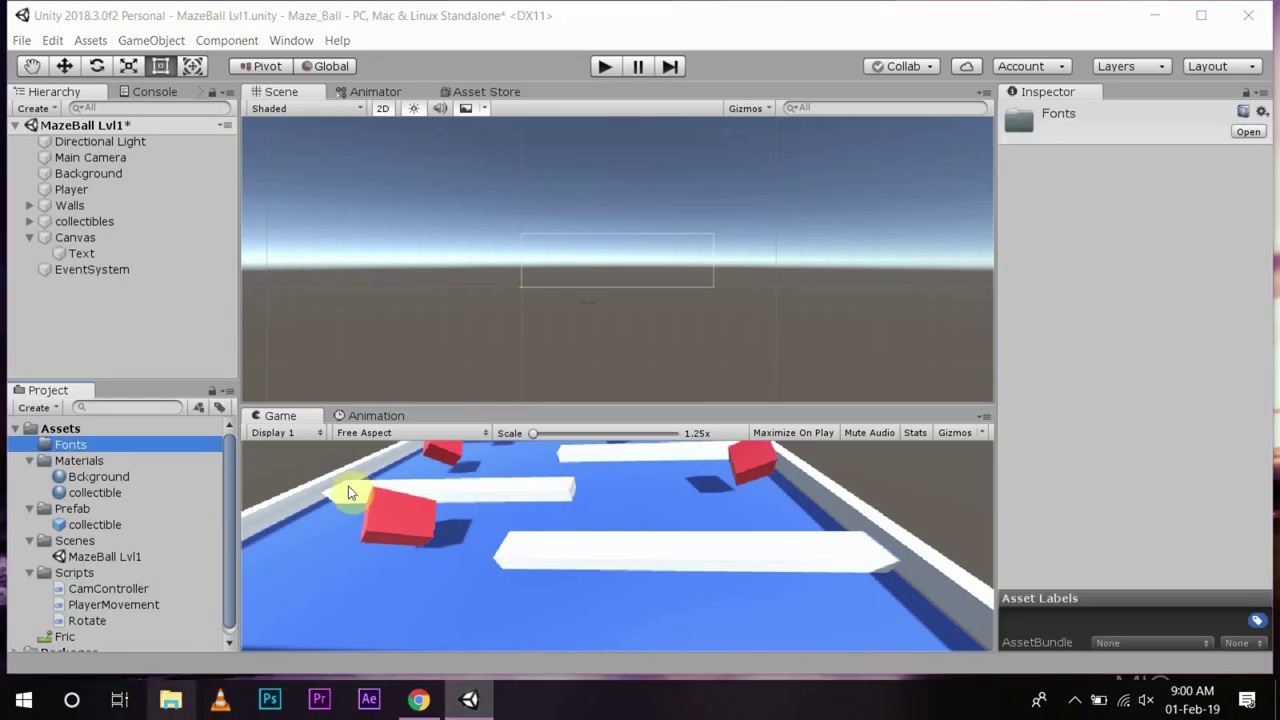
{"action": "key", "text": "super+e"}
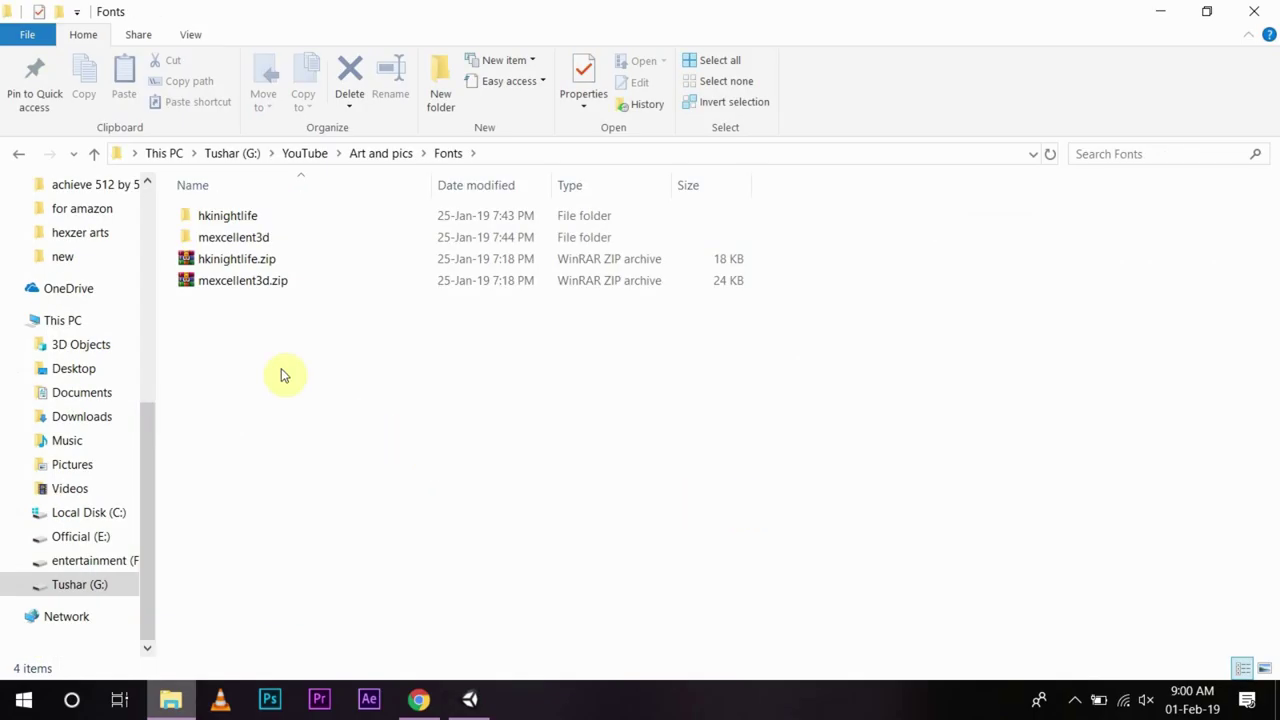
Import mexcel3D.ttf from the mexcellent3d folder into the project's Fonts folder
{"action": "double_click", "coordinate": [254, 241]}
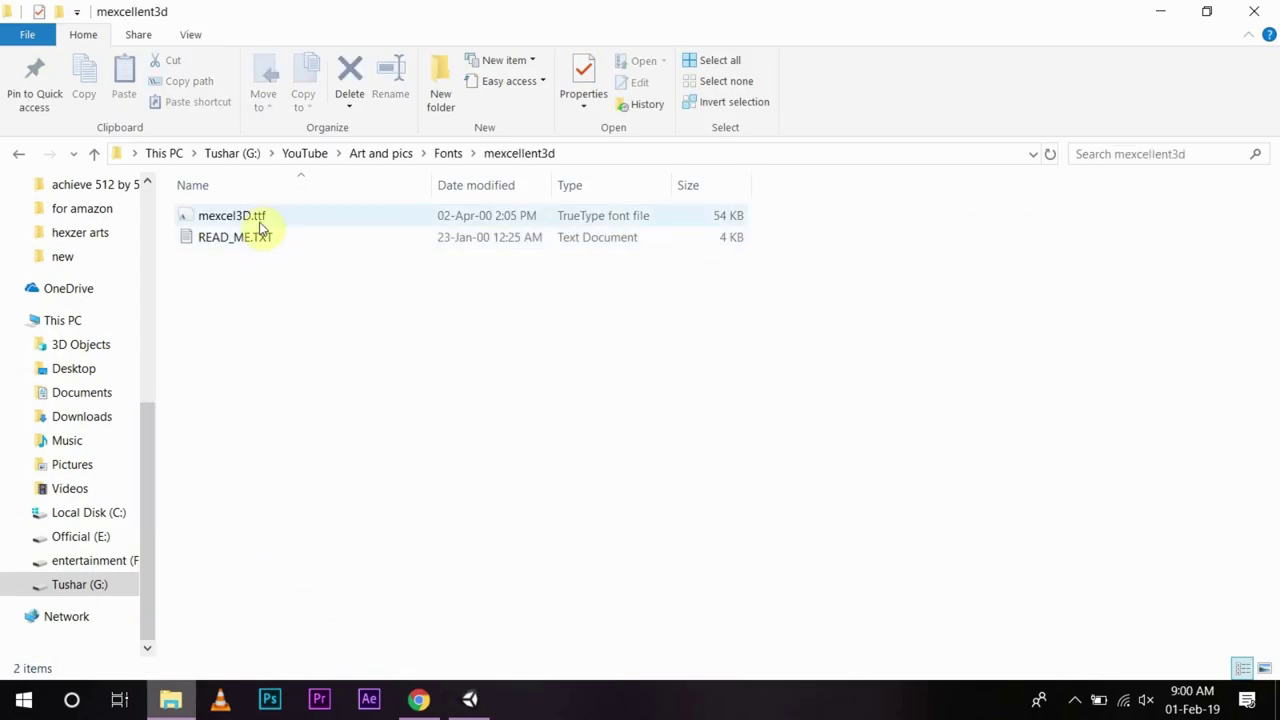
{"action": "mouse_move", "coordinate": [250, 215]}
{"action": "left_mouse_down"}
{"action": "mouse_move", "coordinate": [485, 580]}
{"action": "mouse_move", "coordinate": [136, 525]}
{"action": "mouse_move", "coordinate": [77, 447]}
{"action": "left_mouse_up"}
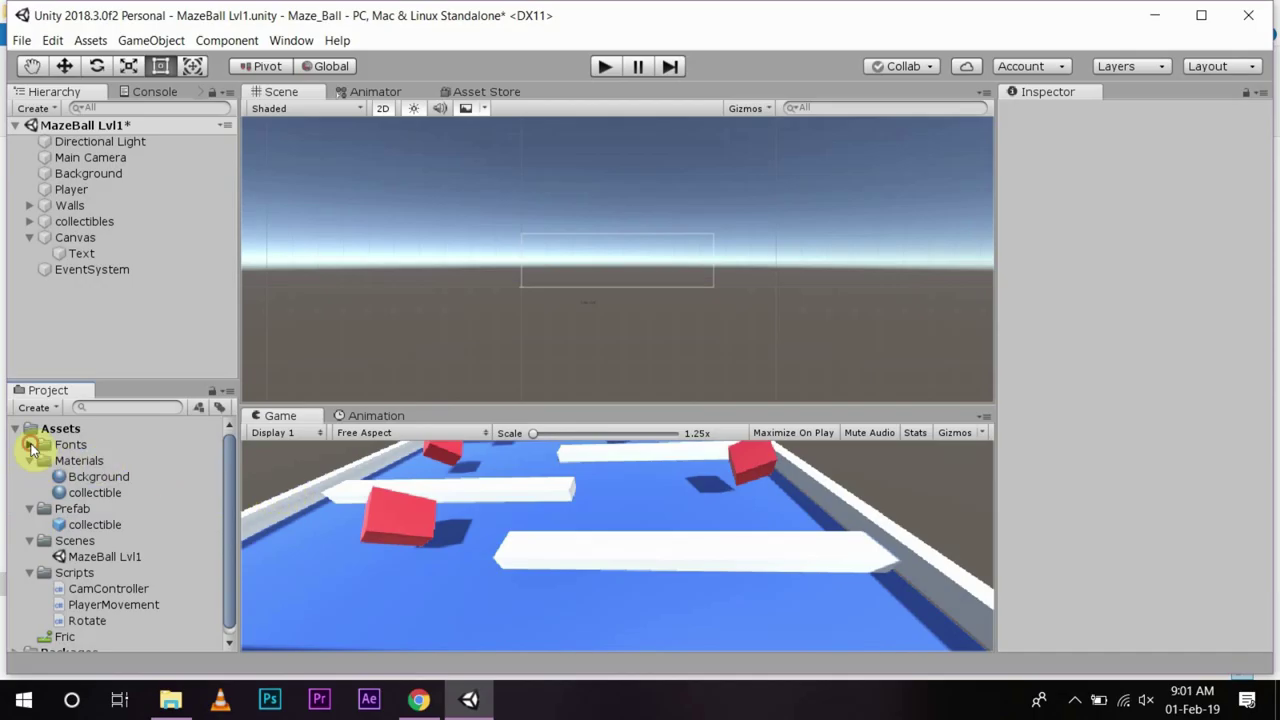
Inspect the imported mexcel3D font and rename the Text object to Scoree
{"action": "left_click", "coordinate": [31, 444]}
{"action": "left_click", "coordinate": [88, 461]}
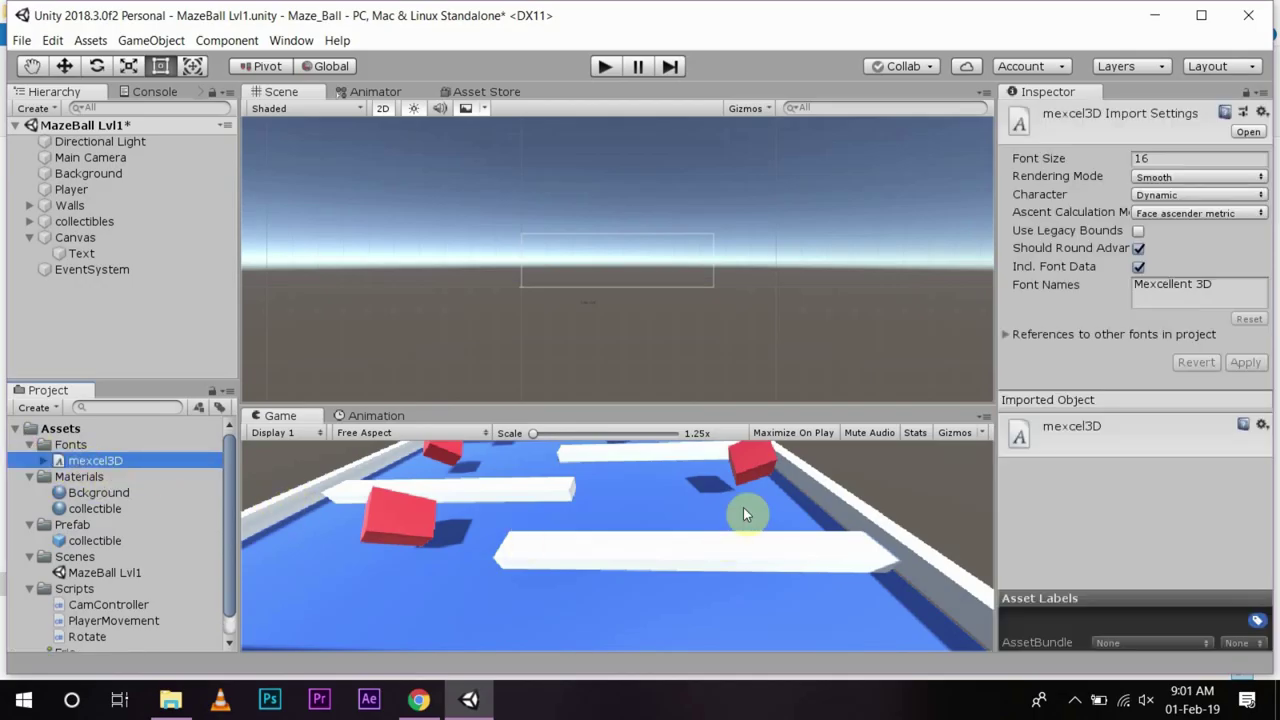
{"action": "left_click", "coordinate": [104, 253]}
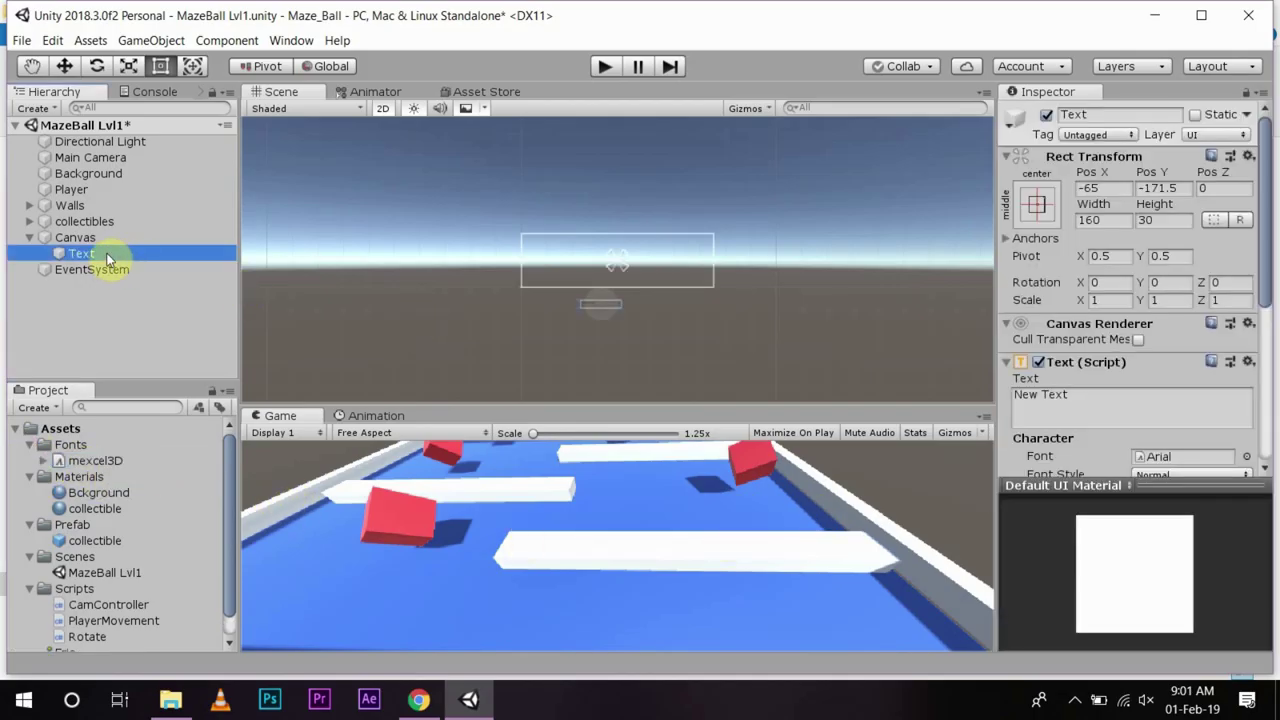
{"action": "left_click", "coordinate": [104, 253]}
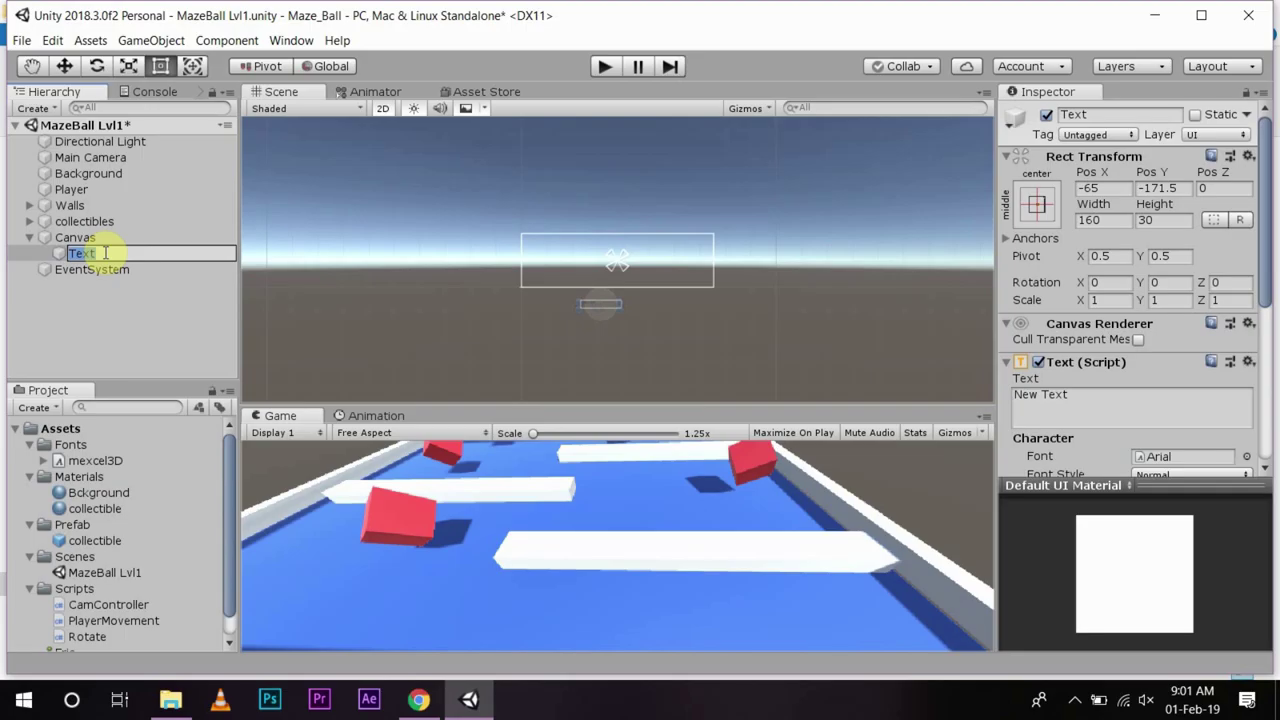
{"action": "type", "text": "Scoree"}
{"action": "key", "text": "Return"}
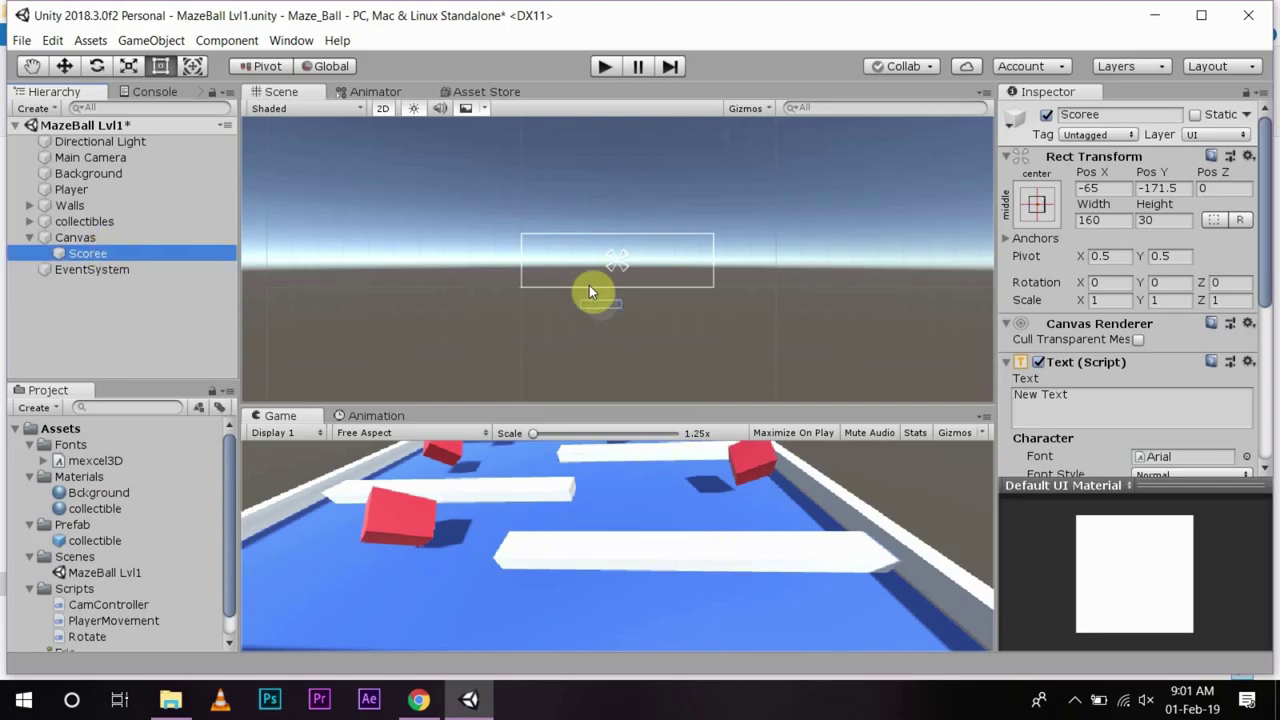
{"action": "scroll", "coordinate": [605, 270], "scroll_direction": "up", "scroll_amount": 1}
{"action": "scroll", "coordinate": [613, 262], "scroll_direction": "up", "scroll_amount": 3}
{"action": "scroll", "coordinate": [613, 260], "scroll_direction": "up", "scroll_amount": 2}
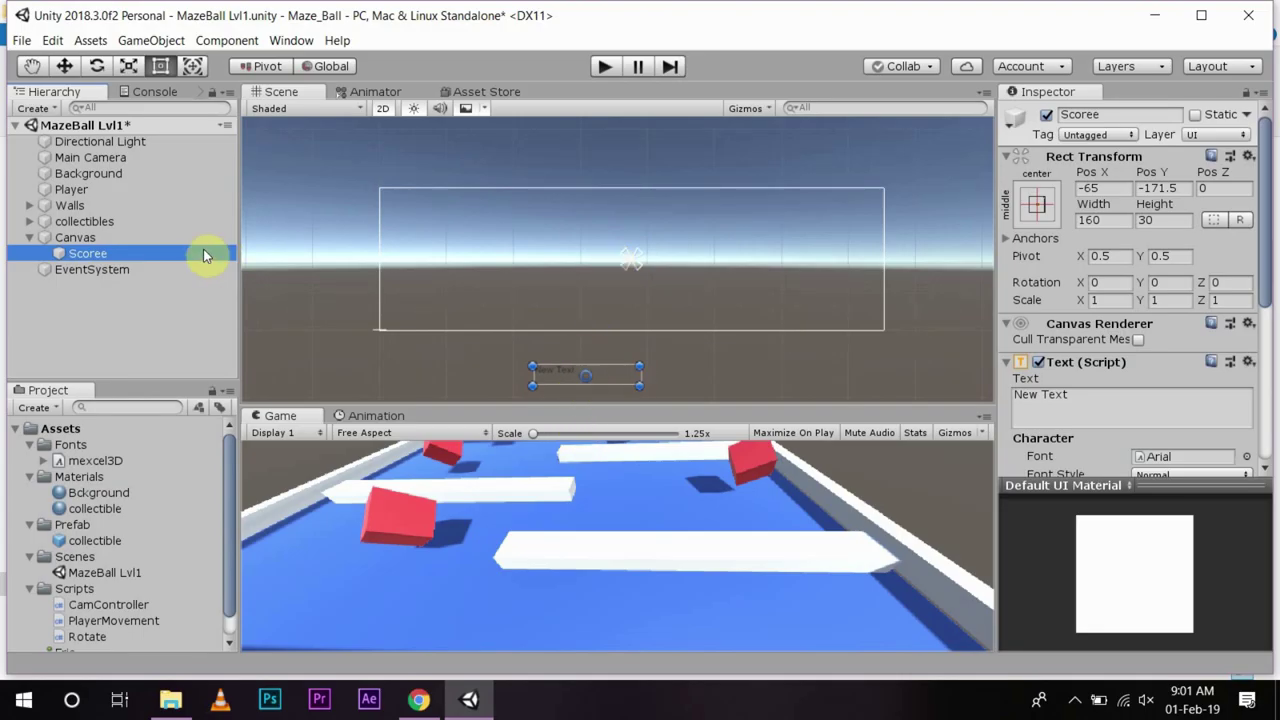
Move the text to the canvas's upper-left corner with the Move tool
{"action": "left_click", "coordinate": [64, 66]}
{"action": "left_click_drag", "start_coordinate": [590, 292], "coordinate": [622, 130]}
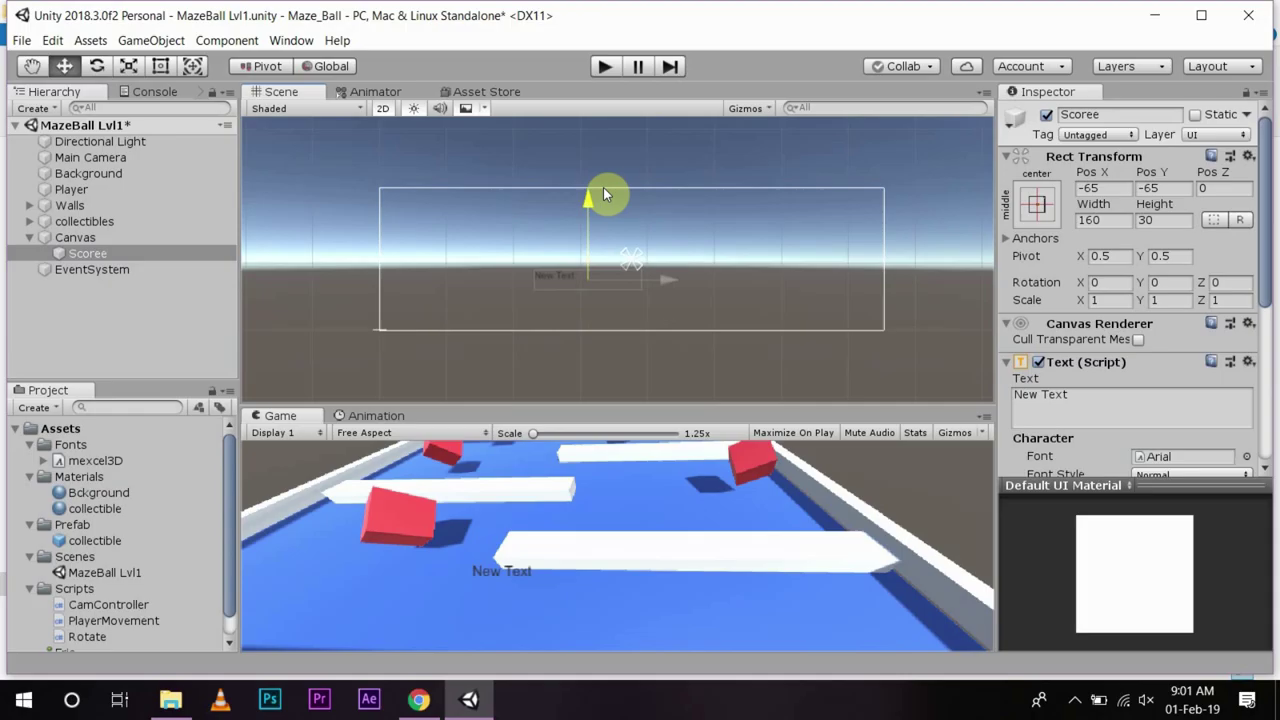
{"action": "left_click_drag", "start_coordinate": [682, 207], "coordinate": [529, 192]}
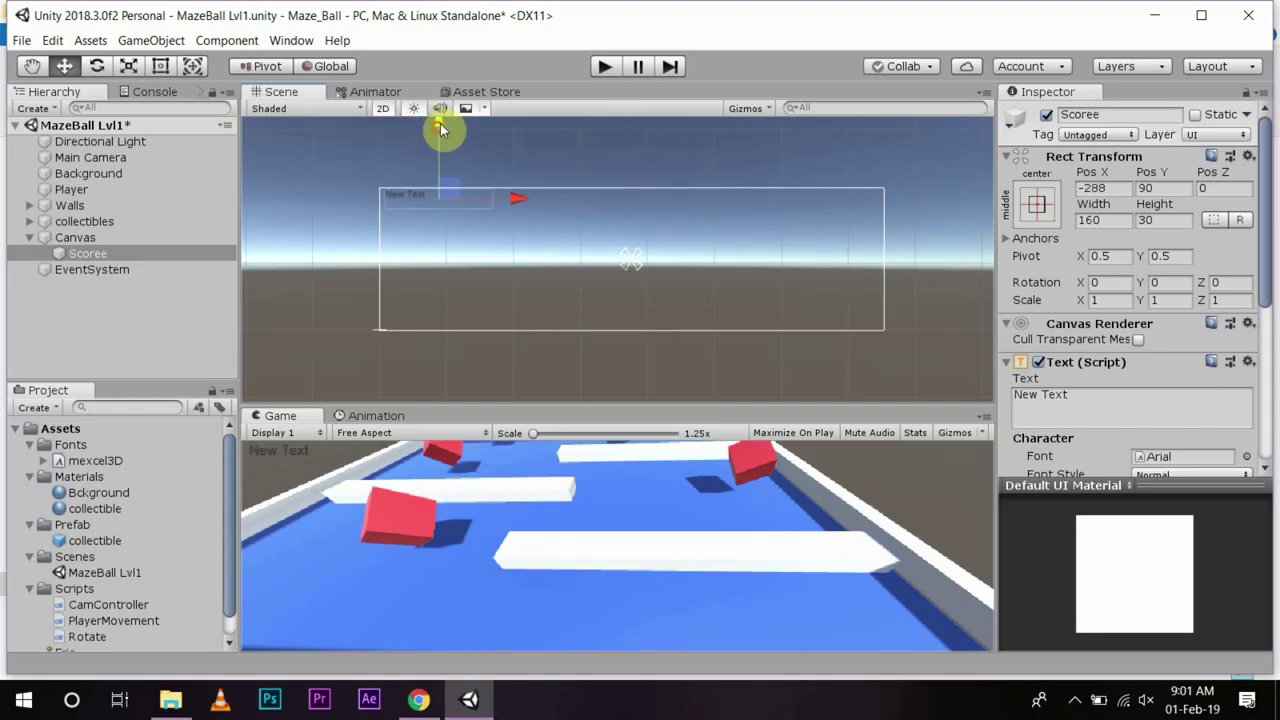
{"action": "left_click_drag", "start_coordinate": [437, 126], "coordinate": [440, 138]}
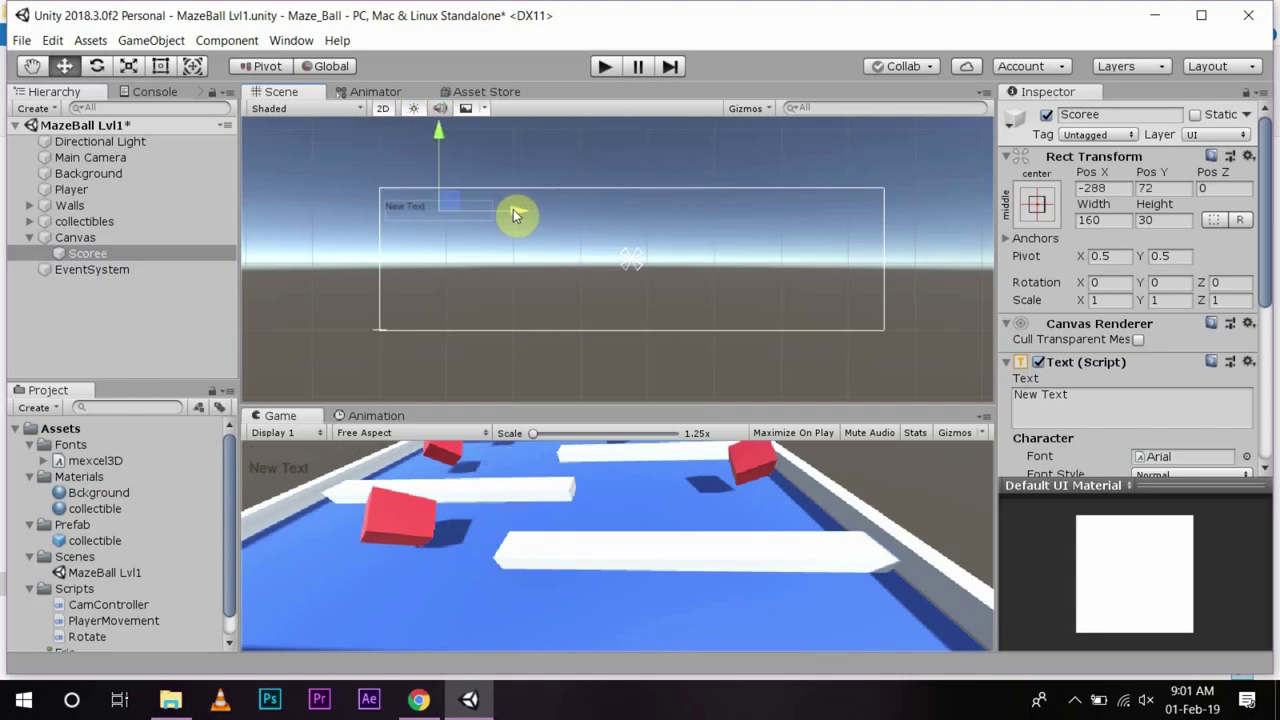
{"action": "left_click_drag", "start_coordinate": [512, 215], "coordinate": [512, 215]}
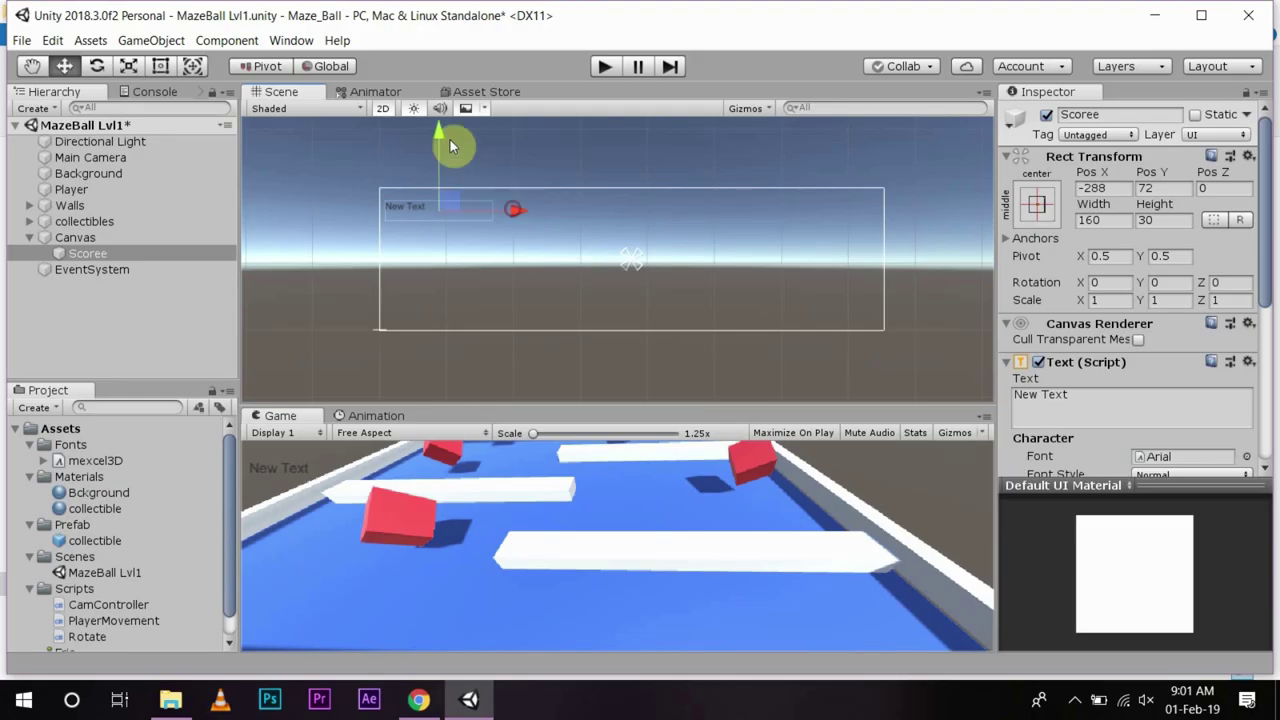
{"action": "left_click_drag", "start_coordinate": [437, 135], "coordinate": [438, 132]}
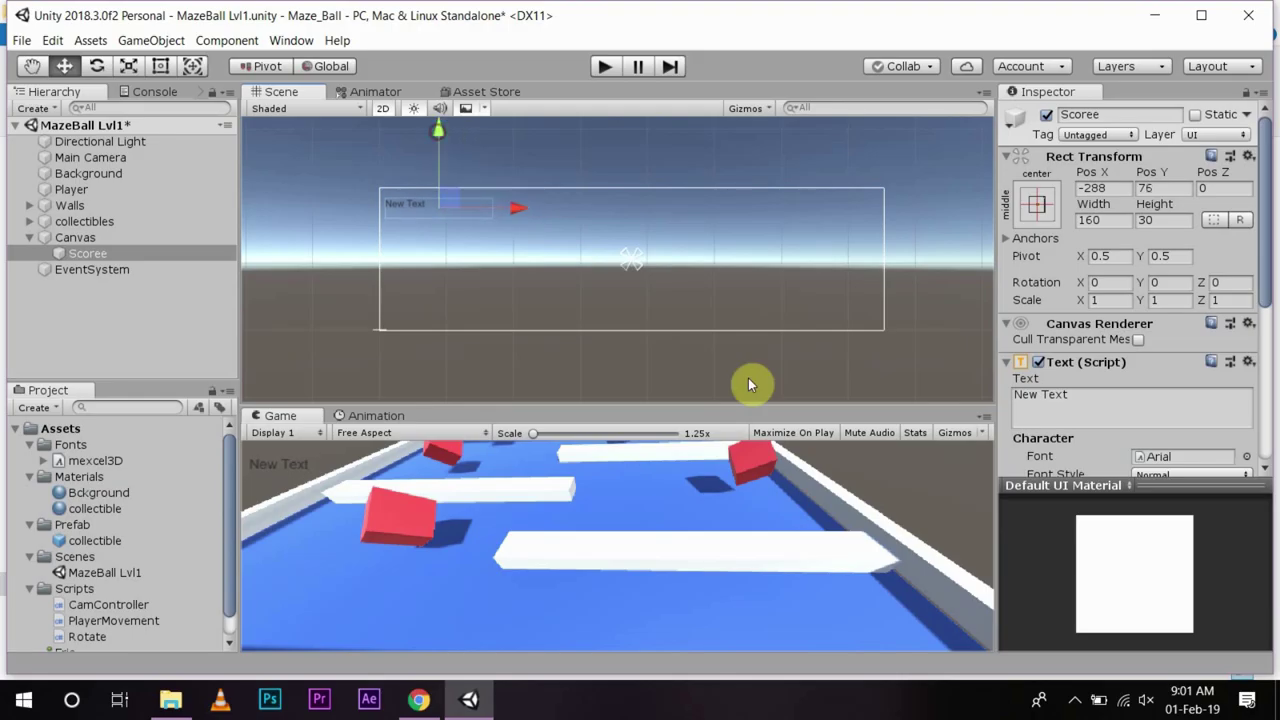
Make the label read 000 in the mexcel3D font at size 24
{"action": "left_click", "coordinate": [1034, 394]}
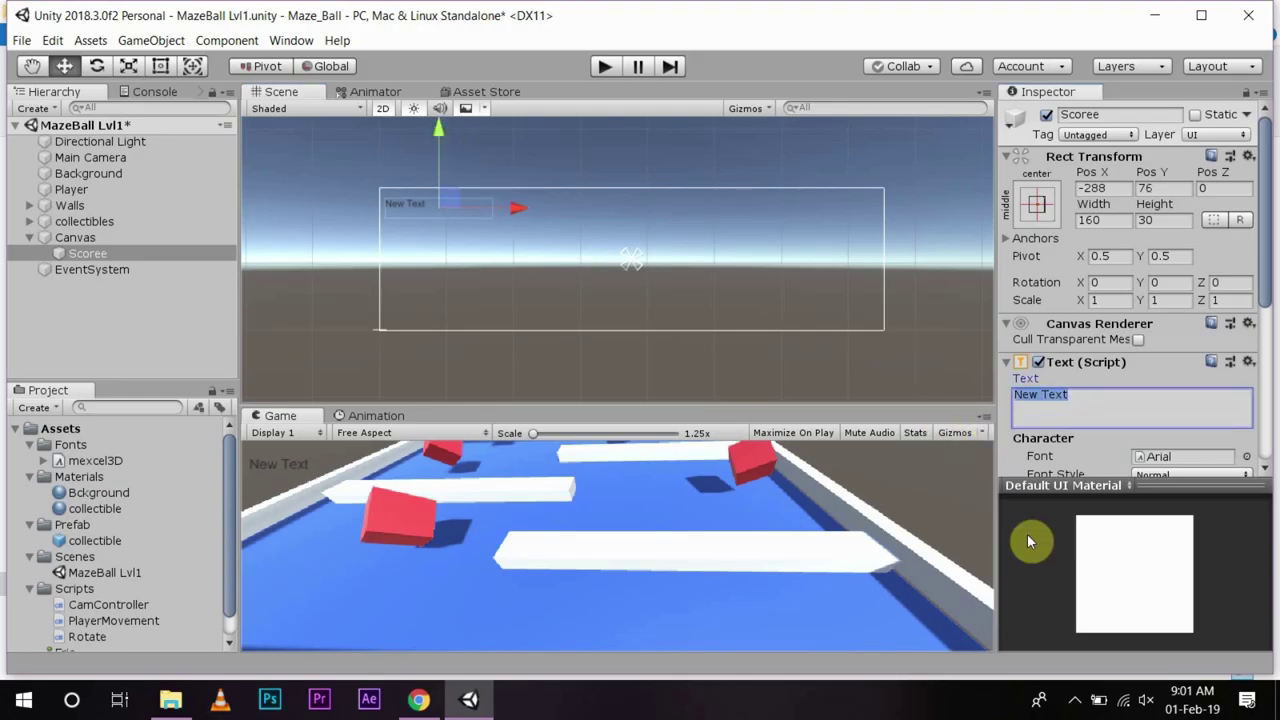
{"action": "type", "text": "000"}
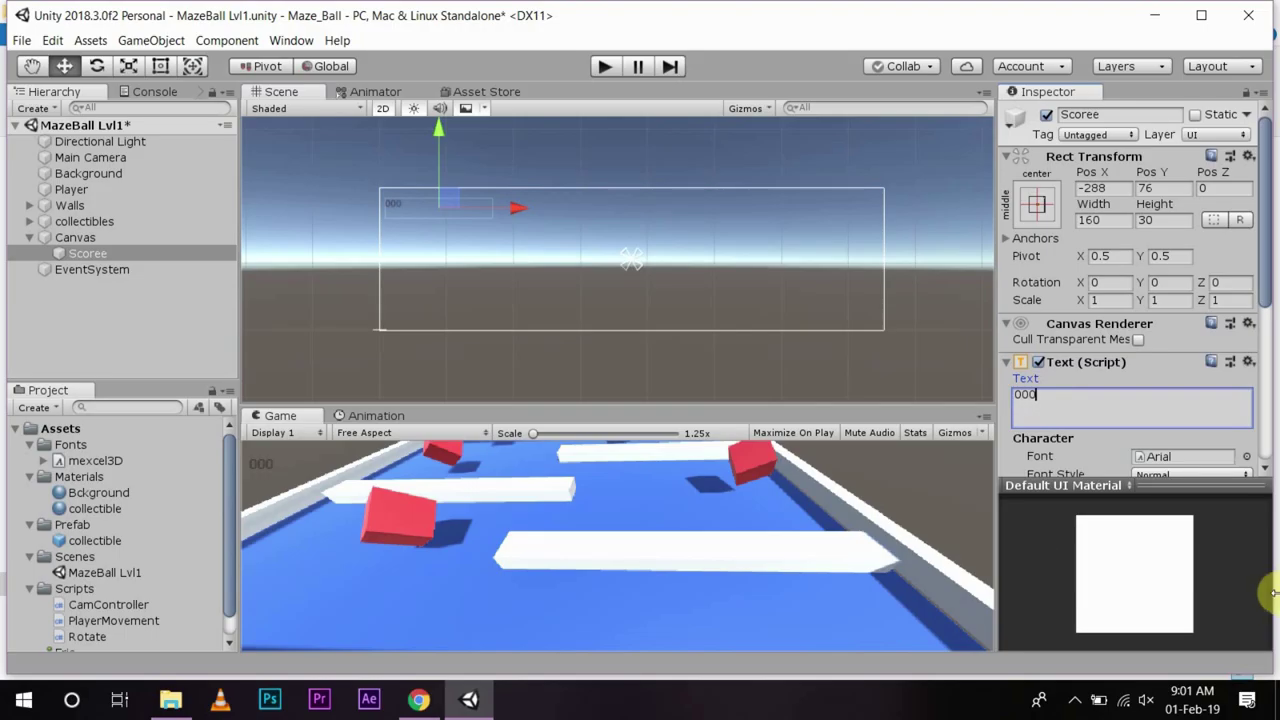
{"action": "scroll", "coordinate": [1137, 449], "scroll_direction": "down", "scroll_amount": 4}
{"action": "left_click", "coordinate": [1247, 277]}
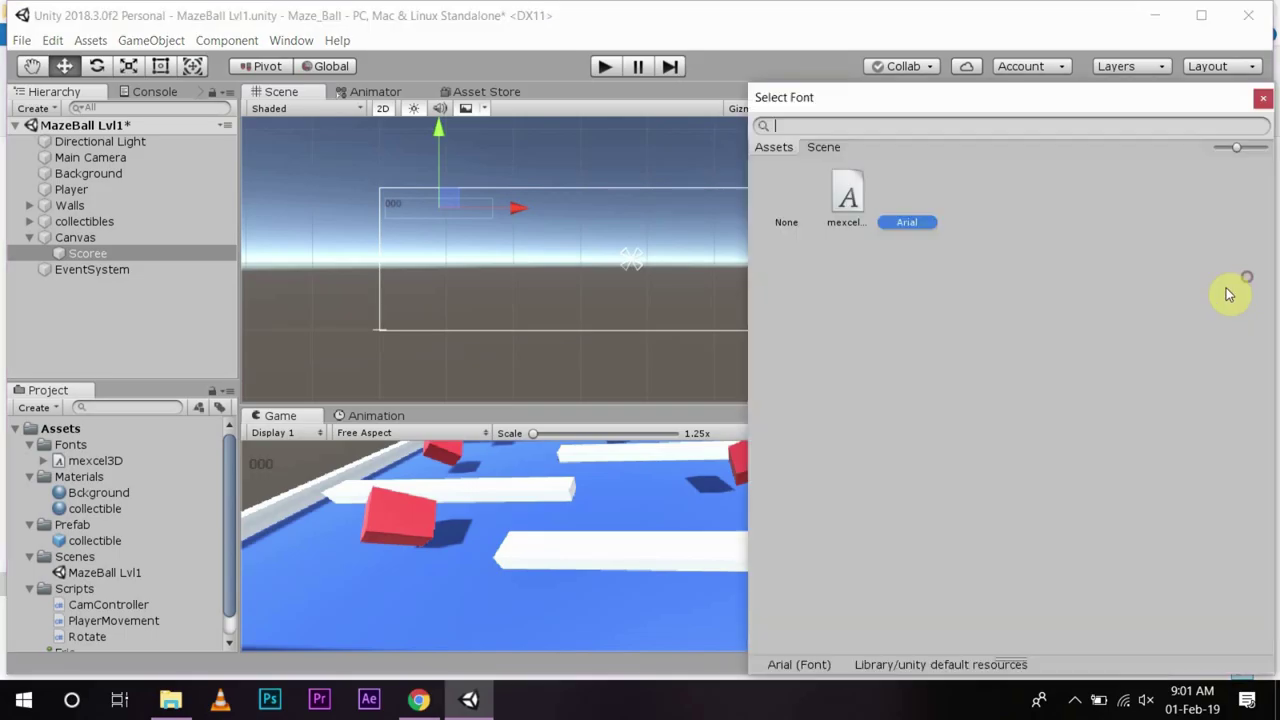
{"action": "double_click", "coordinate": [842, 200]}
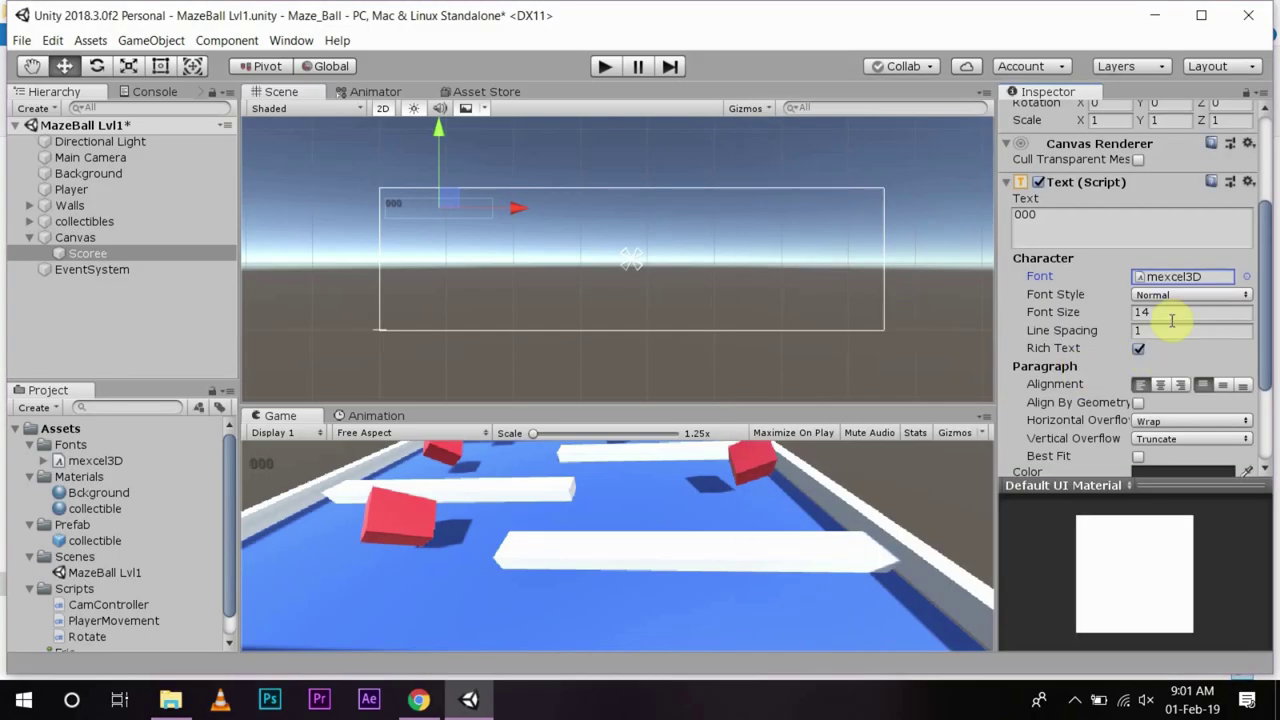
{"action": "left_click_drag", "start_coordinate": [1080, 312], "coordinate": [1095, 313]}
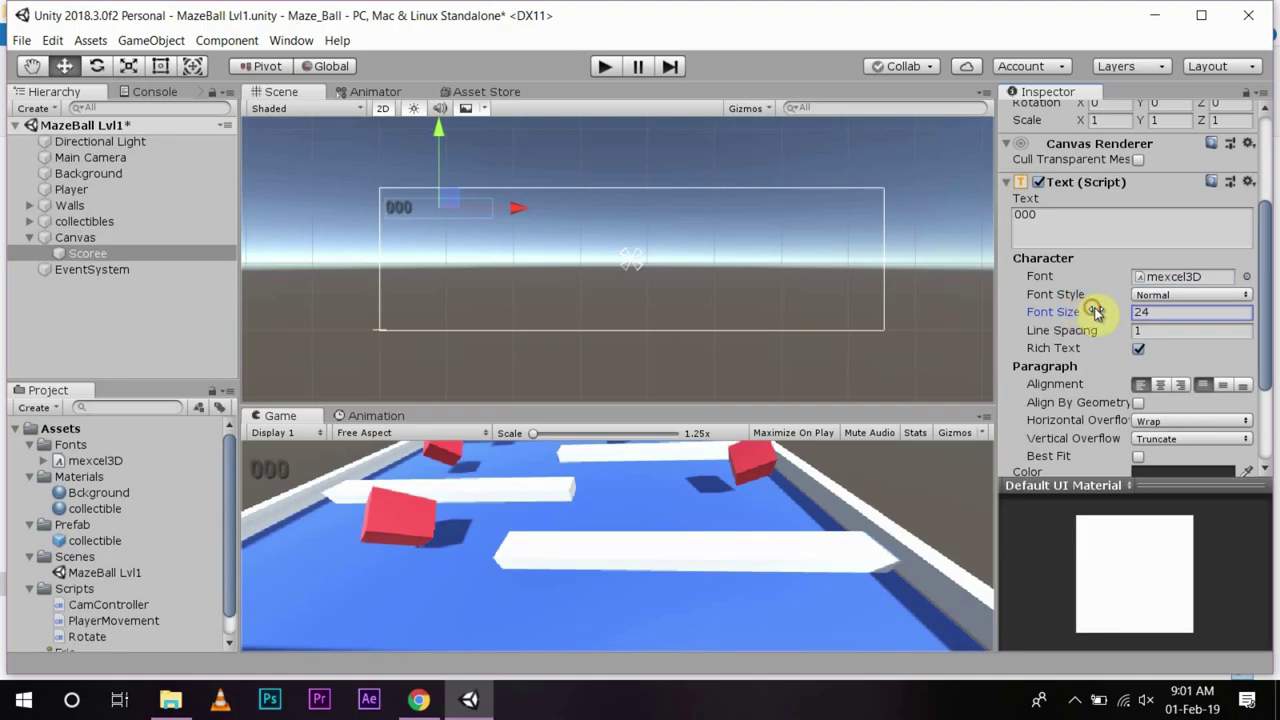
Set the label's text colour to white (FFFFFF)
{"action": "scroll", "coordinate": [1165, 447], "scroll_direction": "down", "scroll_amount": 3}
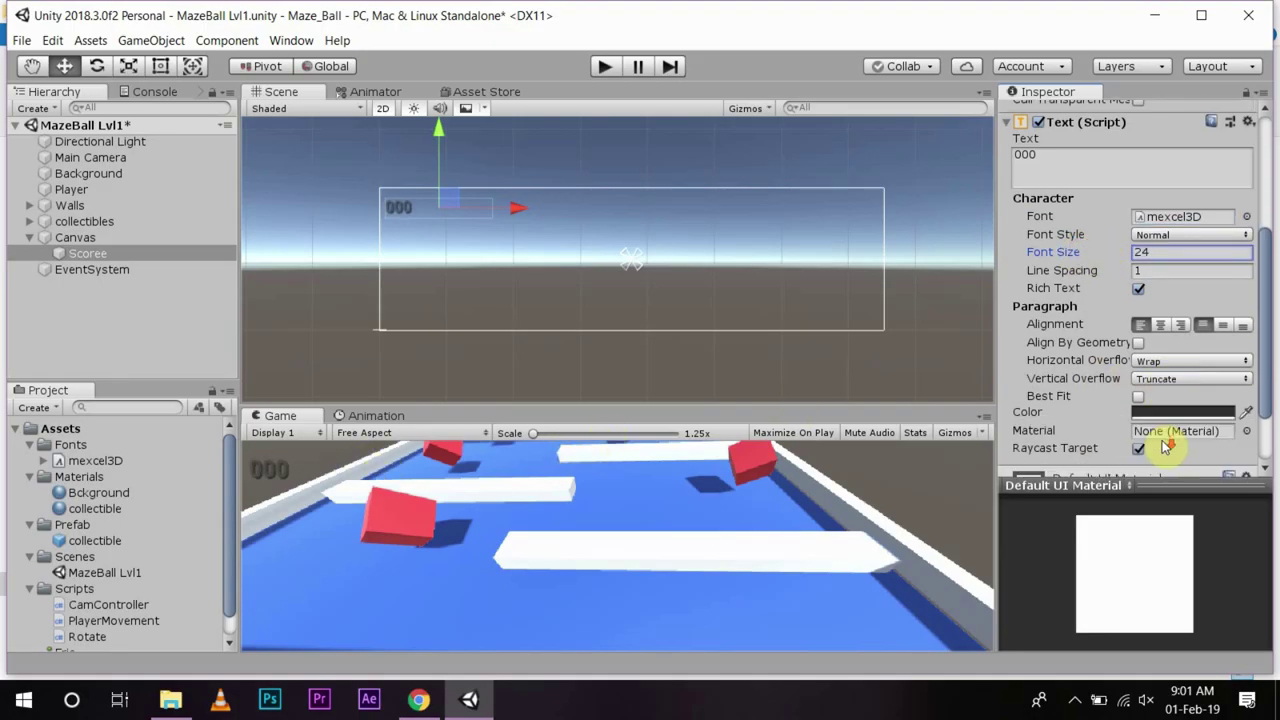
{"action": "left_click", "coordinate": [1162, 411]}
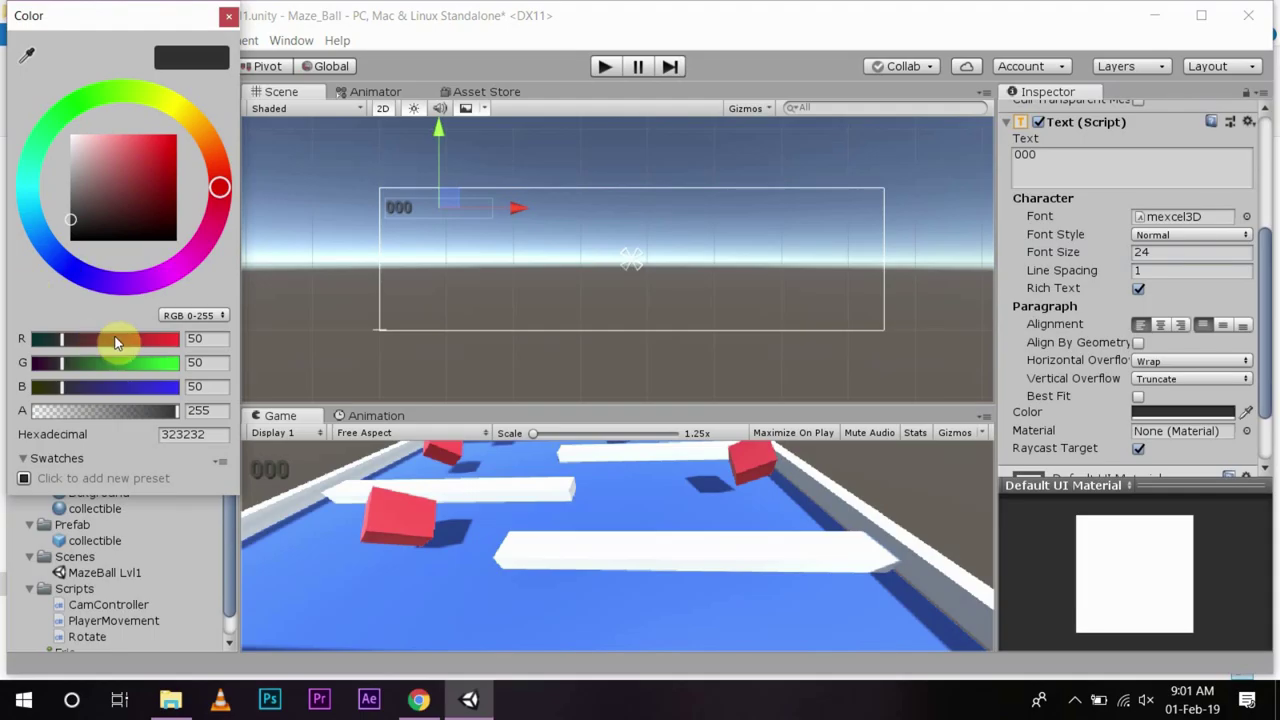
{"action": "left_click_drag", "start_coordinate": [90, 185], "coordinate": [65, 131]}
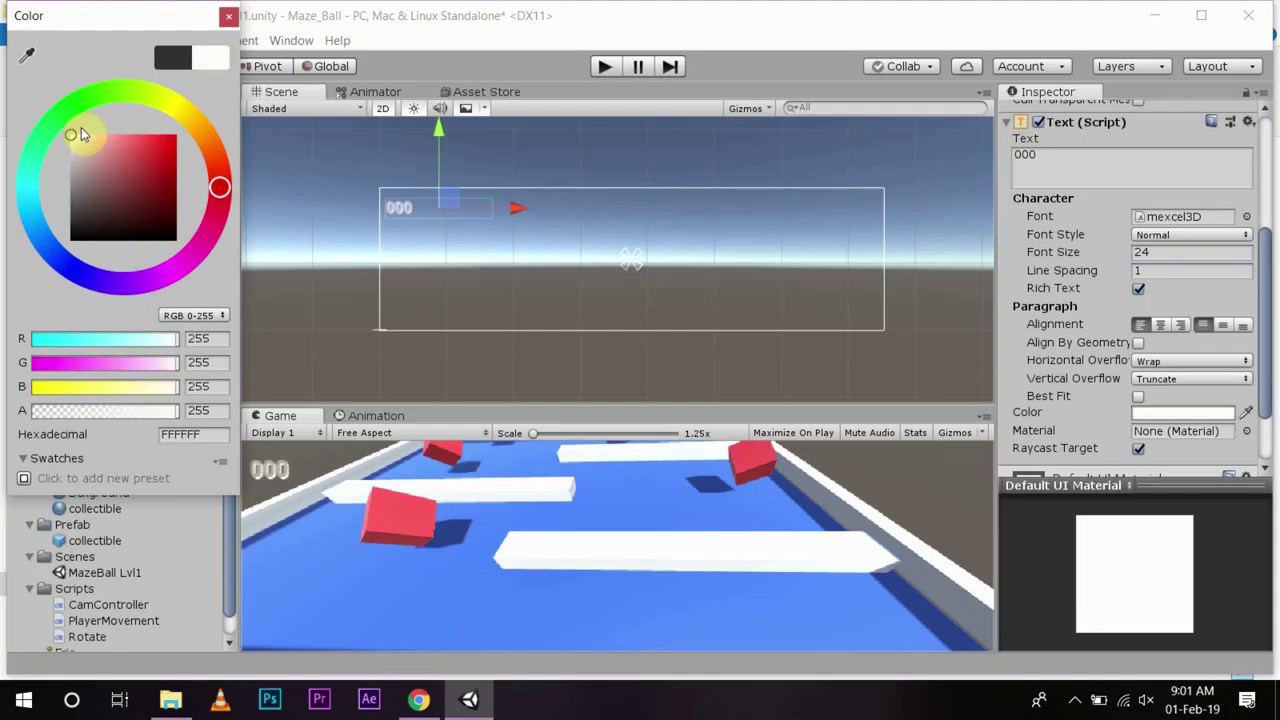
{"action": "left_click", "coordinate": [228, 12]}
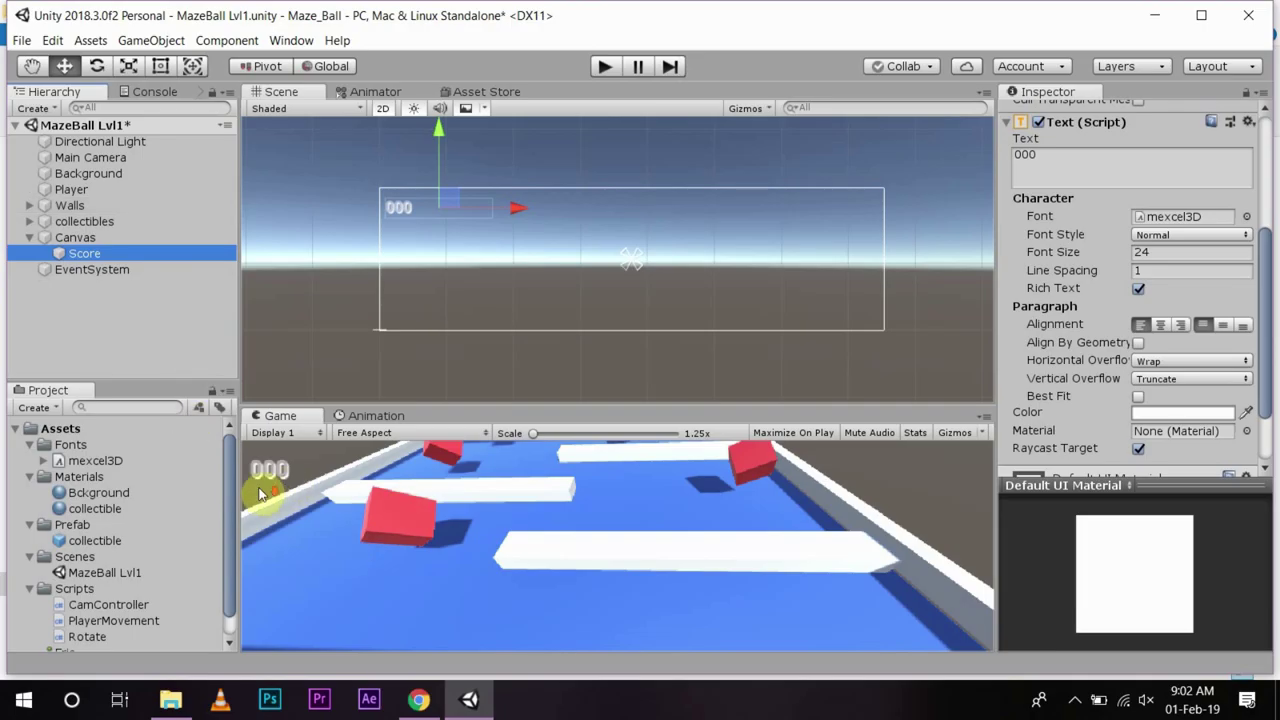
{"action": "left_click_drag", "start_coordinate": [1268, 347], "coordinate": [1268, 200]}
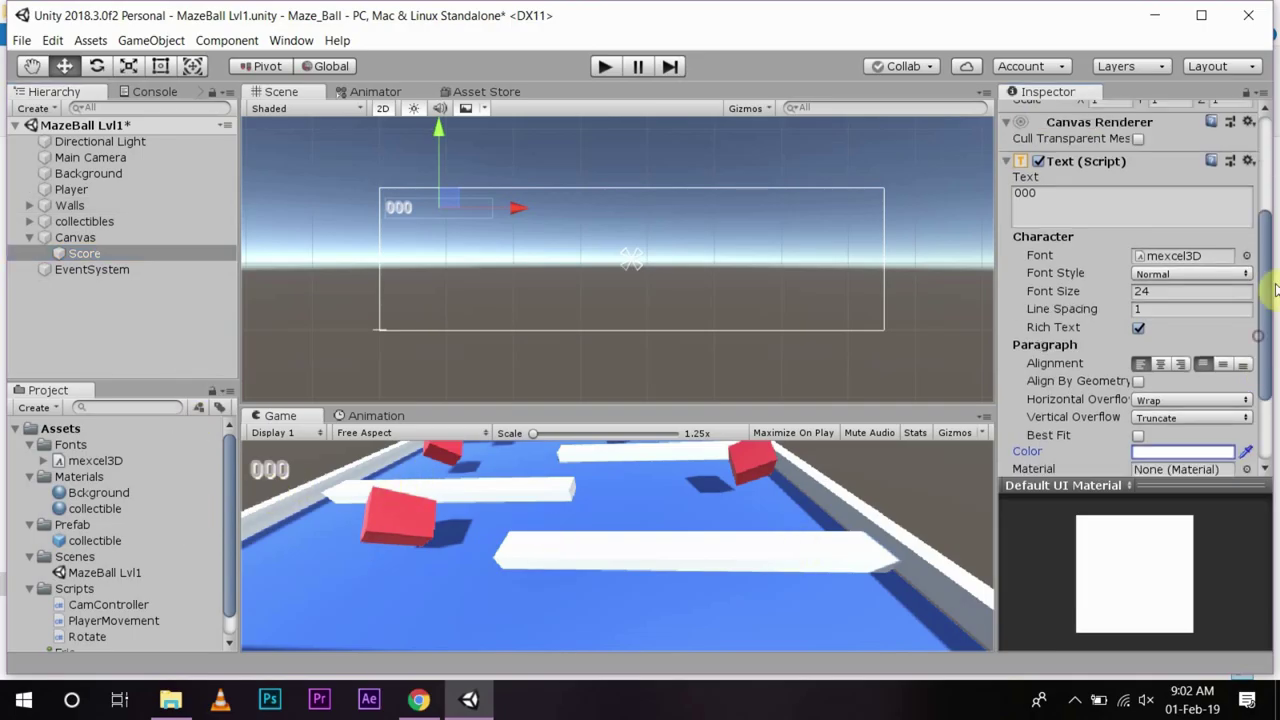
{"action": "left_click", "coordinate": [607, 68]}
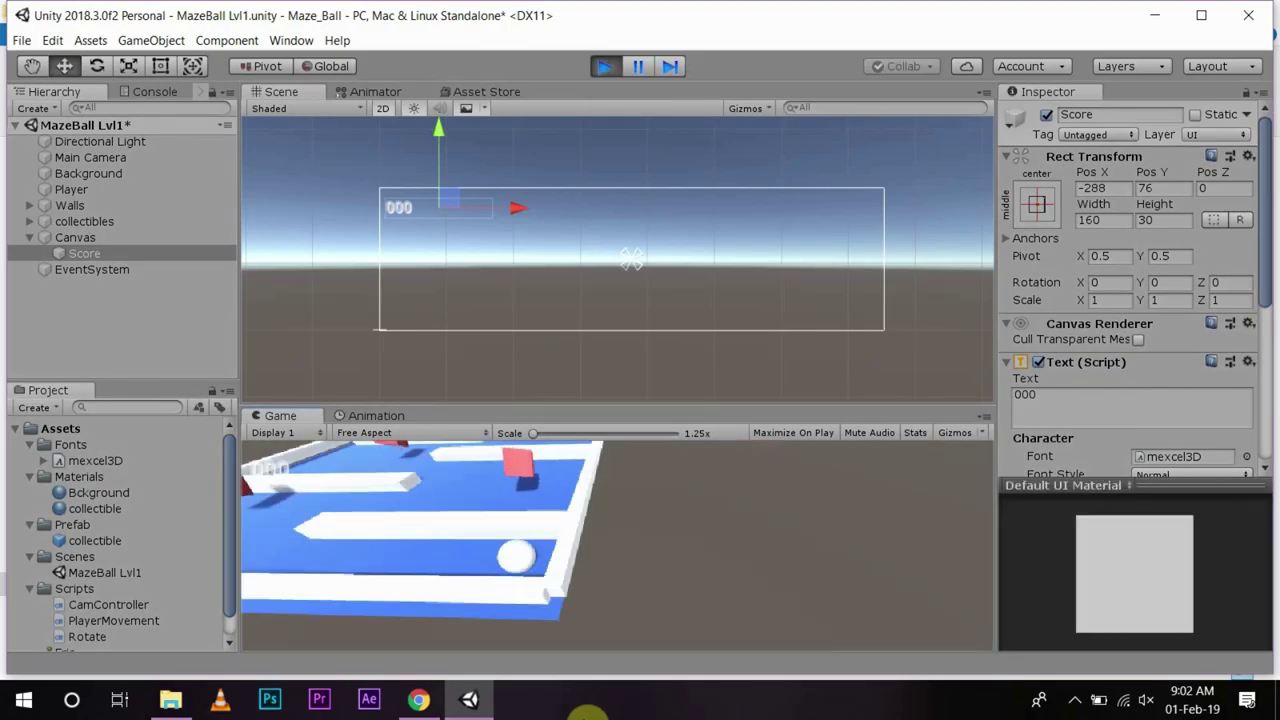
{"action": "key", "text": "Left"}
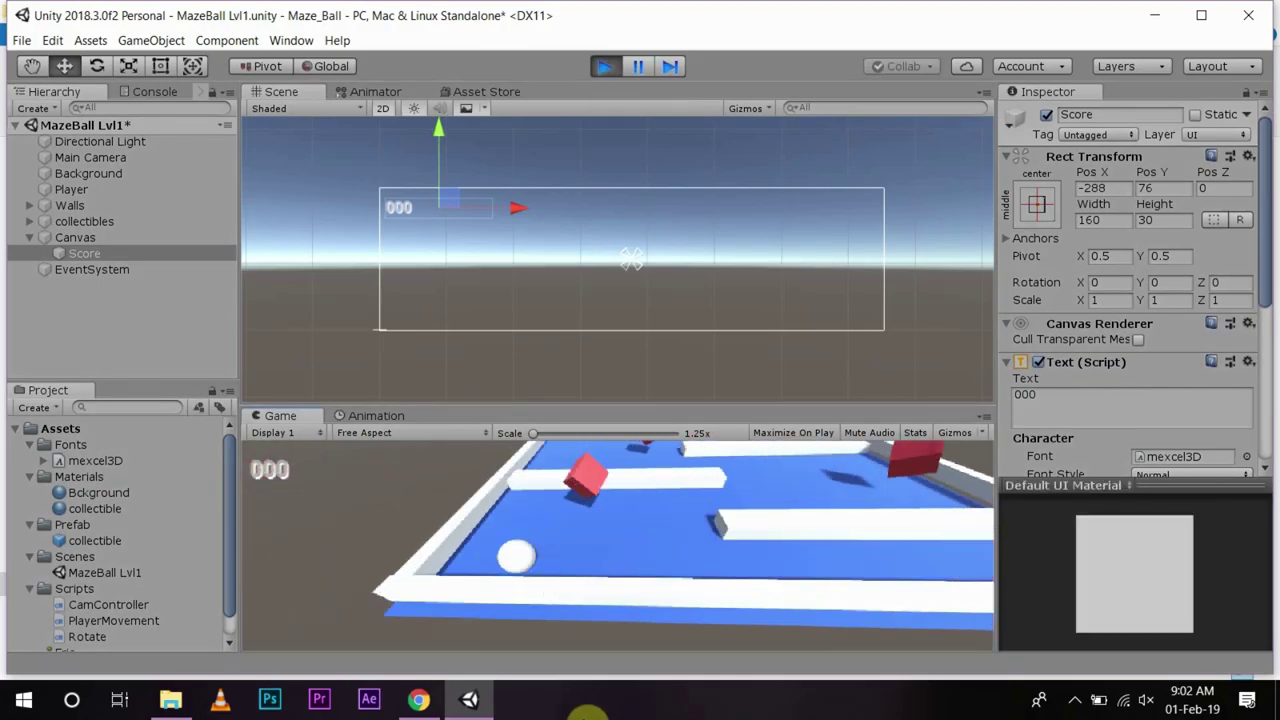
{"action": "key", "text": "Up"}
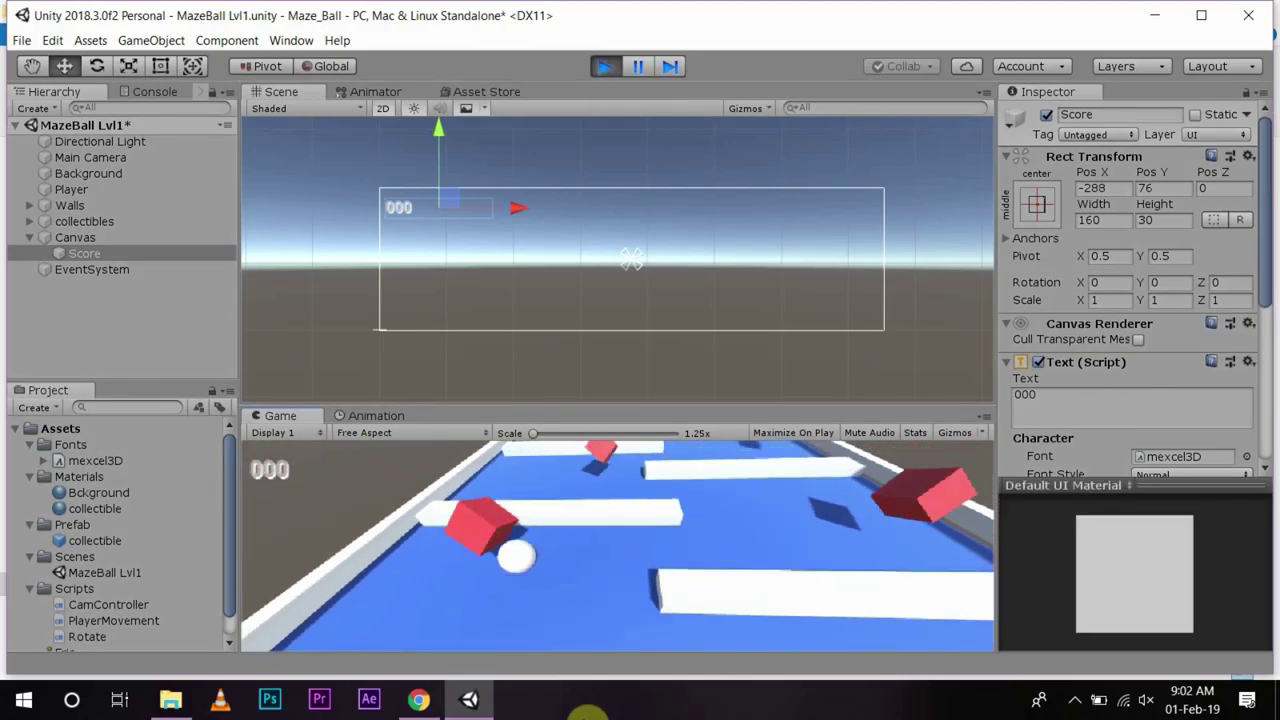
{"action": "key", "text": "Right"}
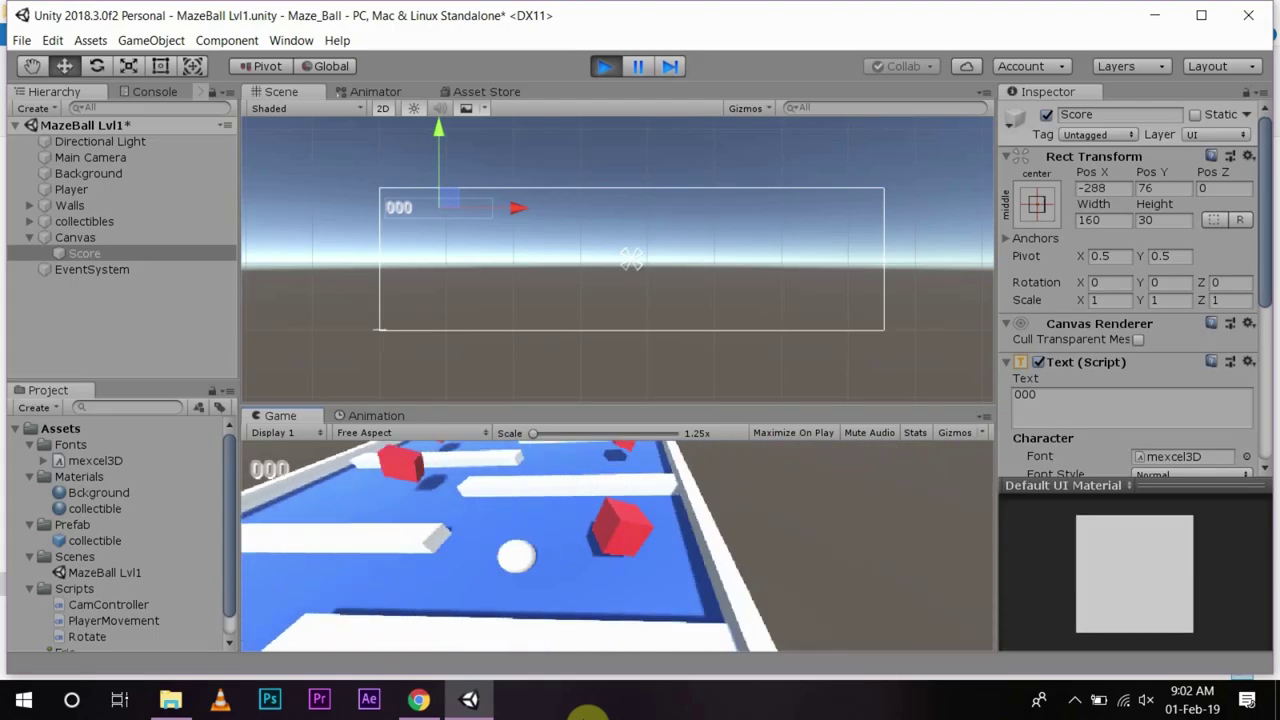
{"action": "key", "text": "Left"}
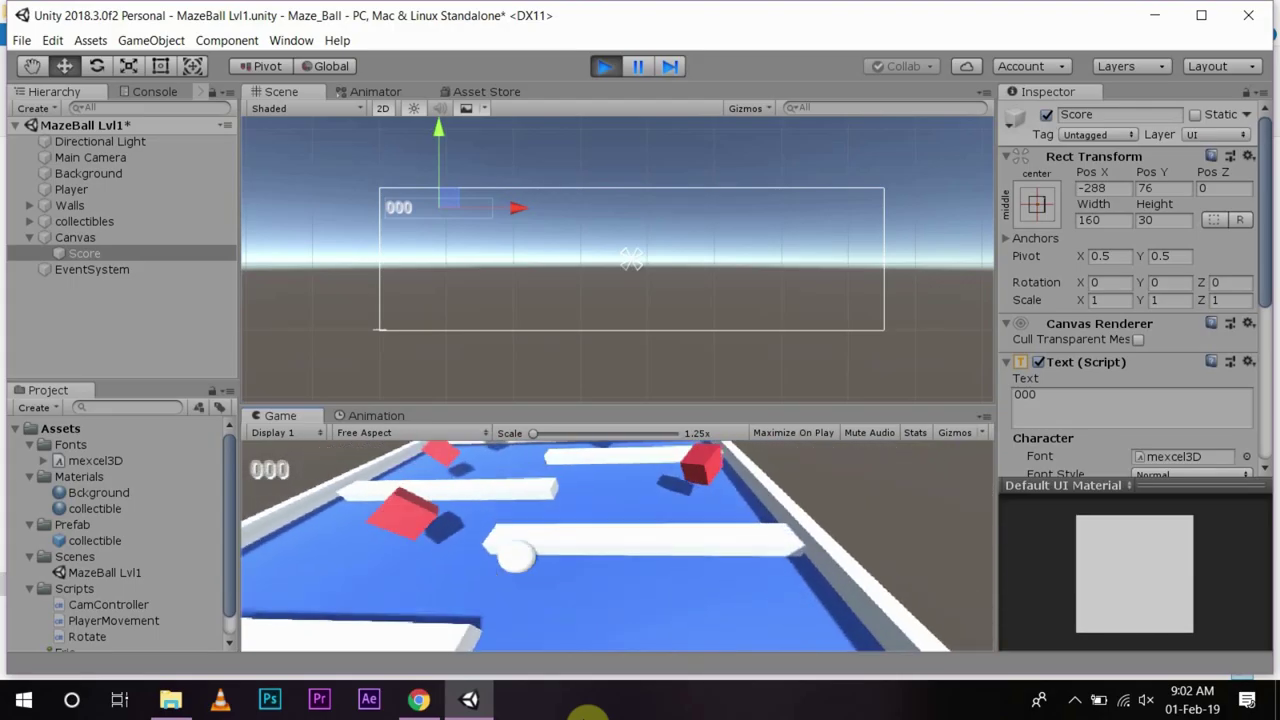
{"action": "key", "text": "Down"}
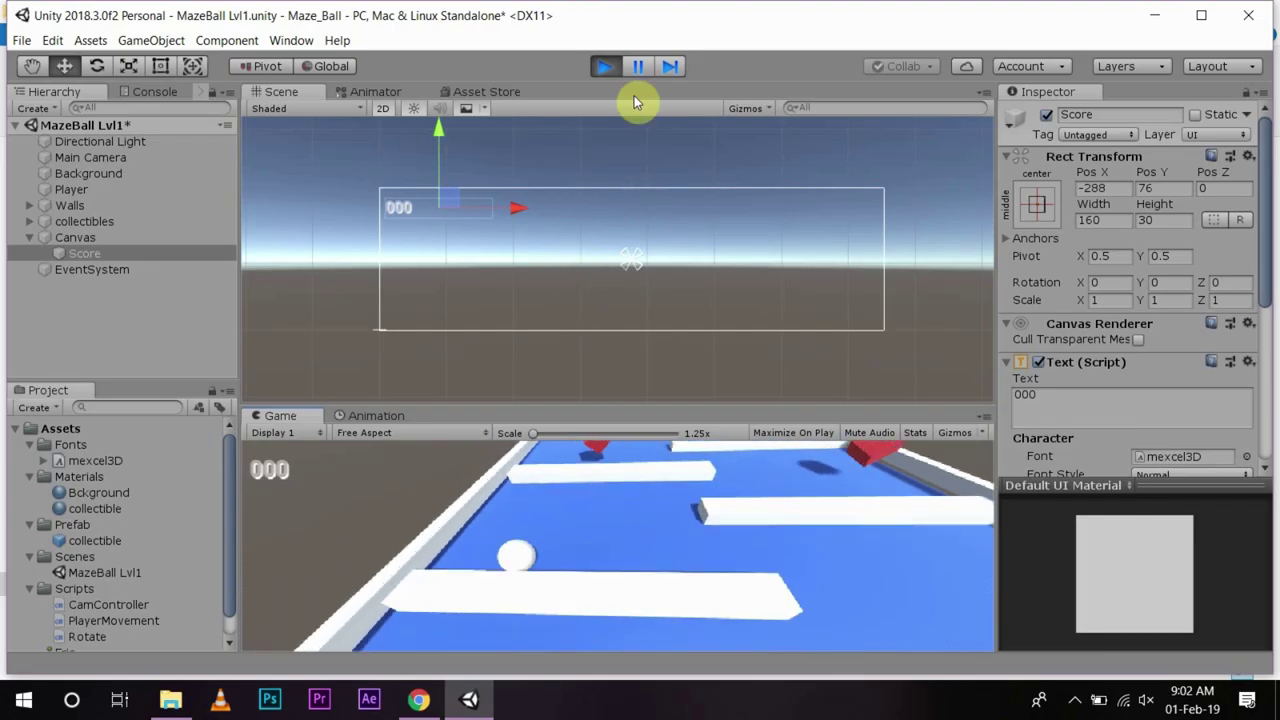
{"action": "left_click", "coordinate": [605, 66]}
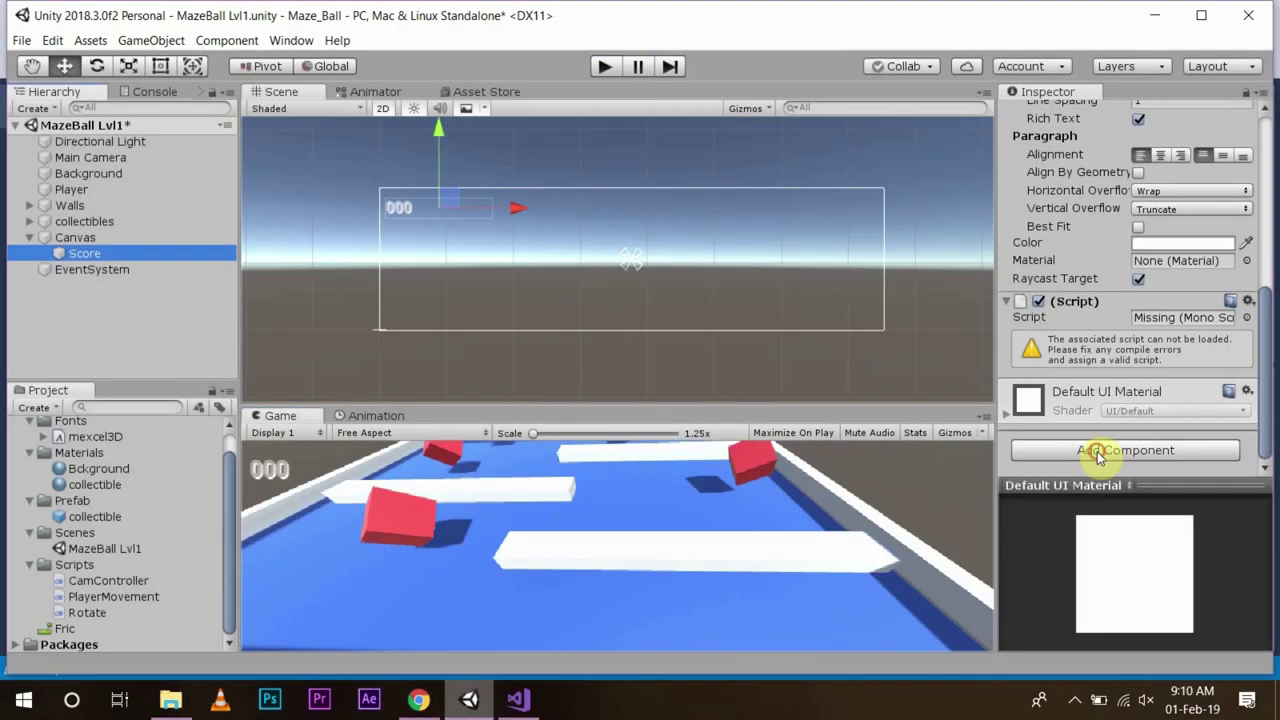
Add a new scoreupdate script component to Score and move it into the Scripts folder
{"action": "left_click", "coordinate": [1097, 451]}
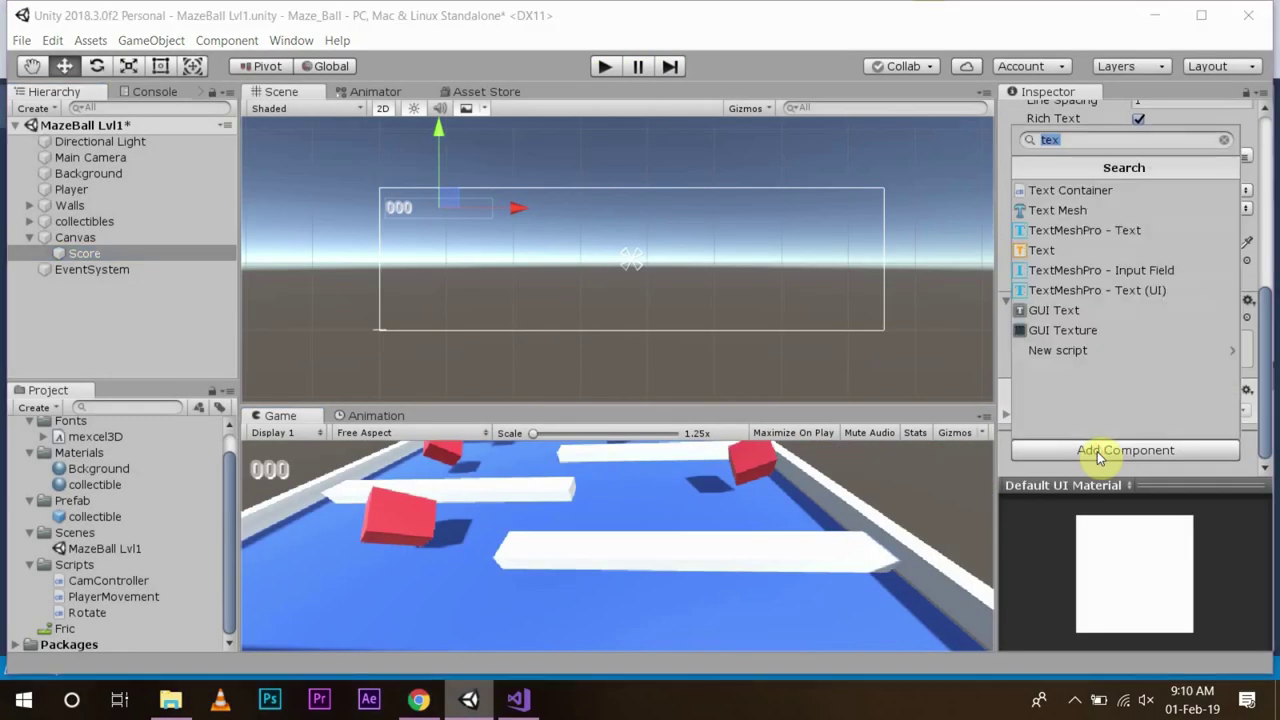
{"action": "left_click", "coordinate": [1094, 352]}
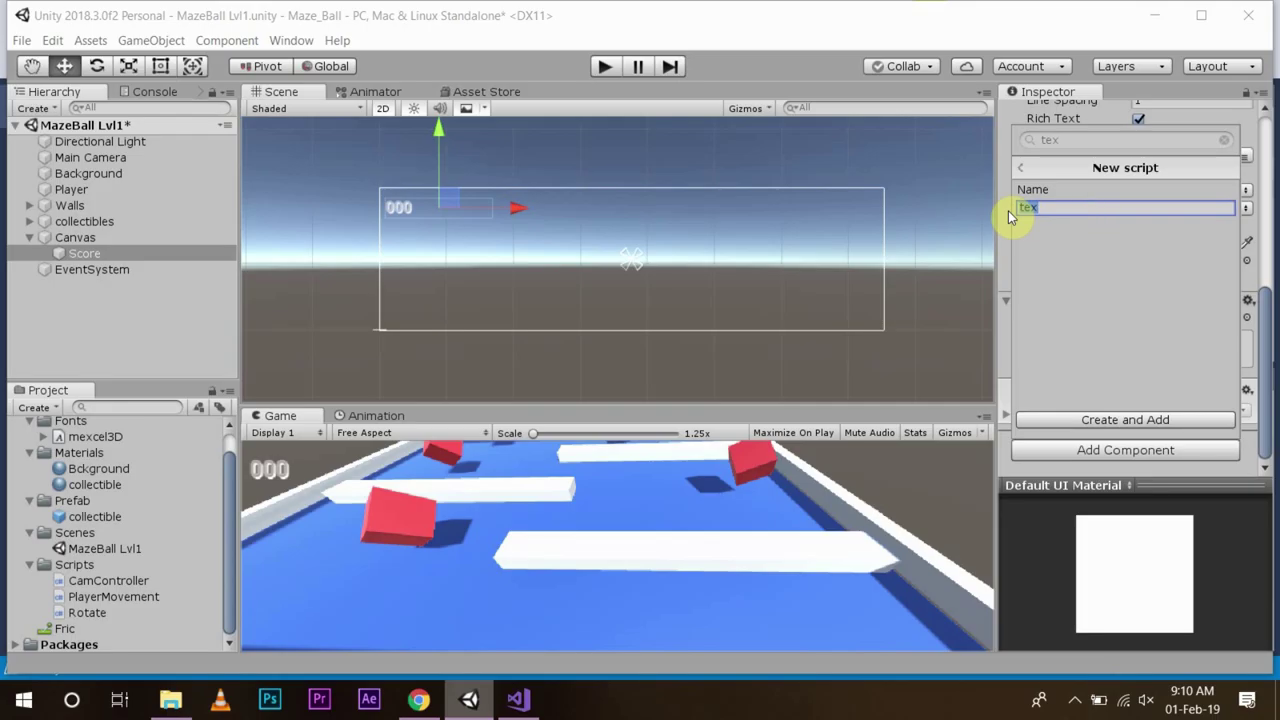
{"action": "type", "text": "S"}
{"action": "type", "text": "oreup"}
{"action": "type", "text": "date"}
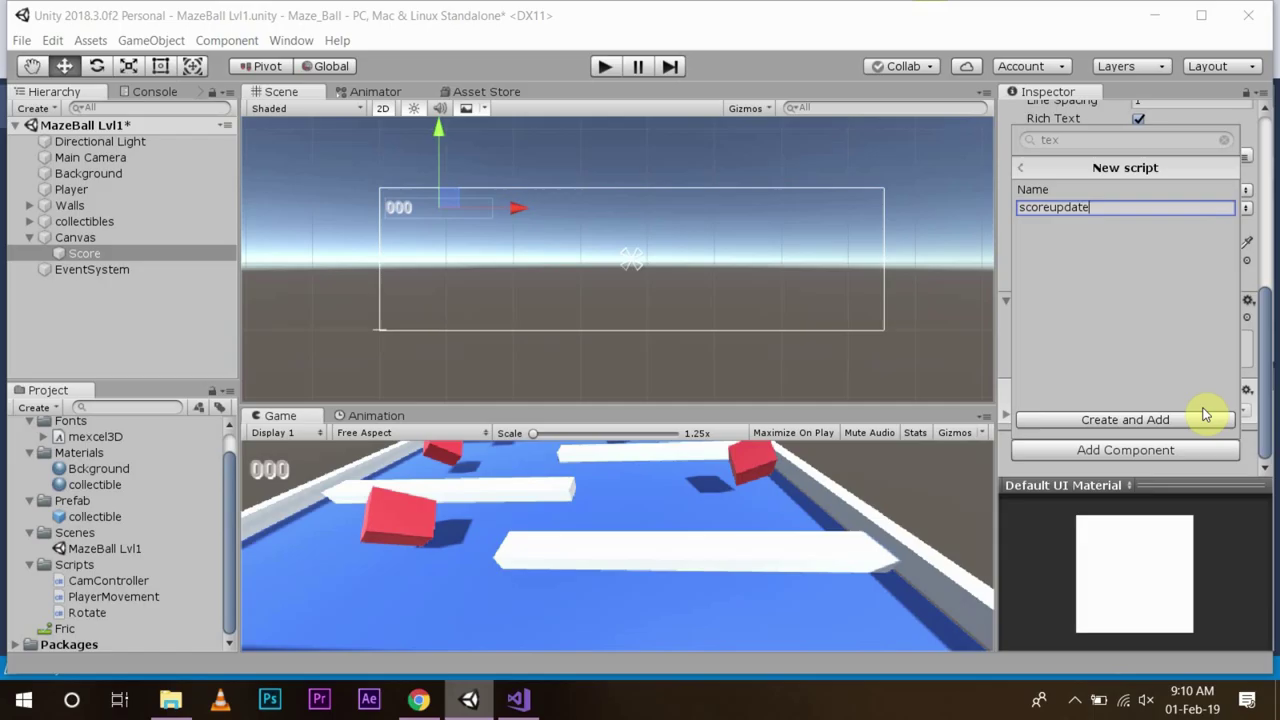
{"action": "left_click", "coordinate": [1206, 419]}
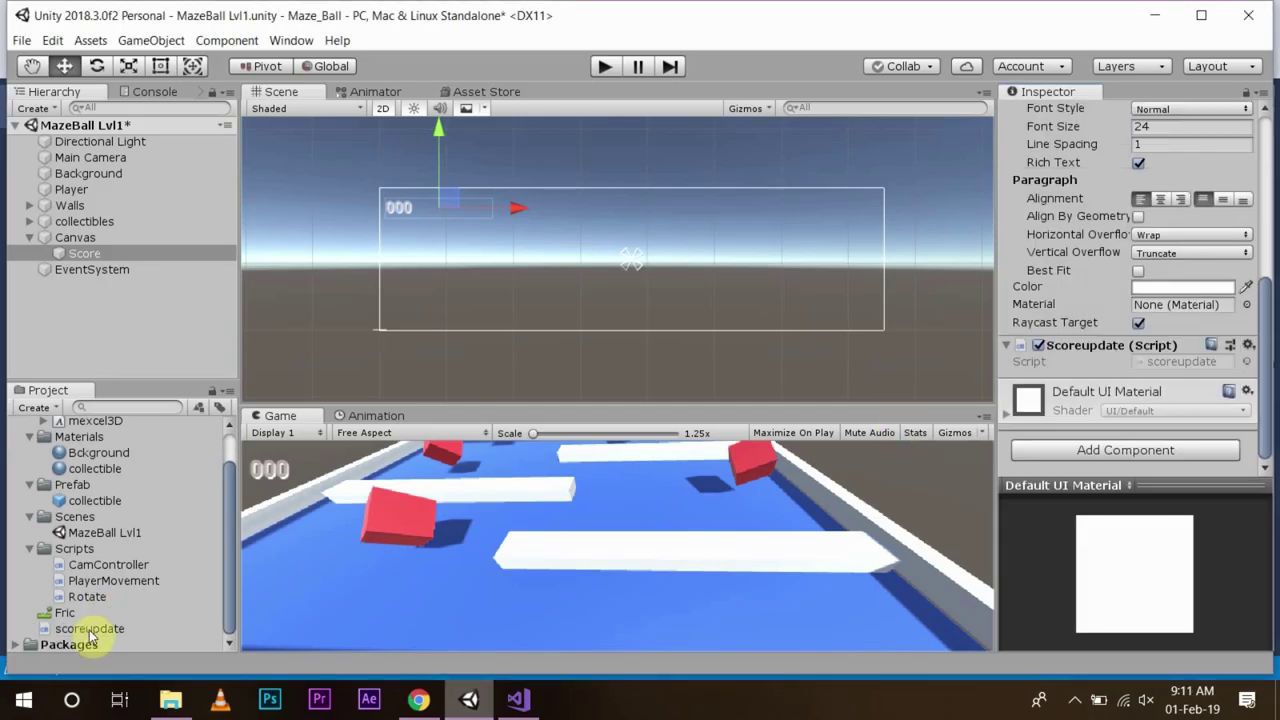
{"action": "left_click_drag", "start_coordinate": [88, 628], "coordinate": [75, 553]}
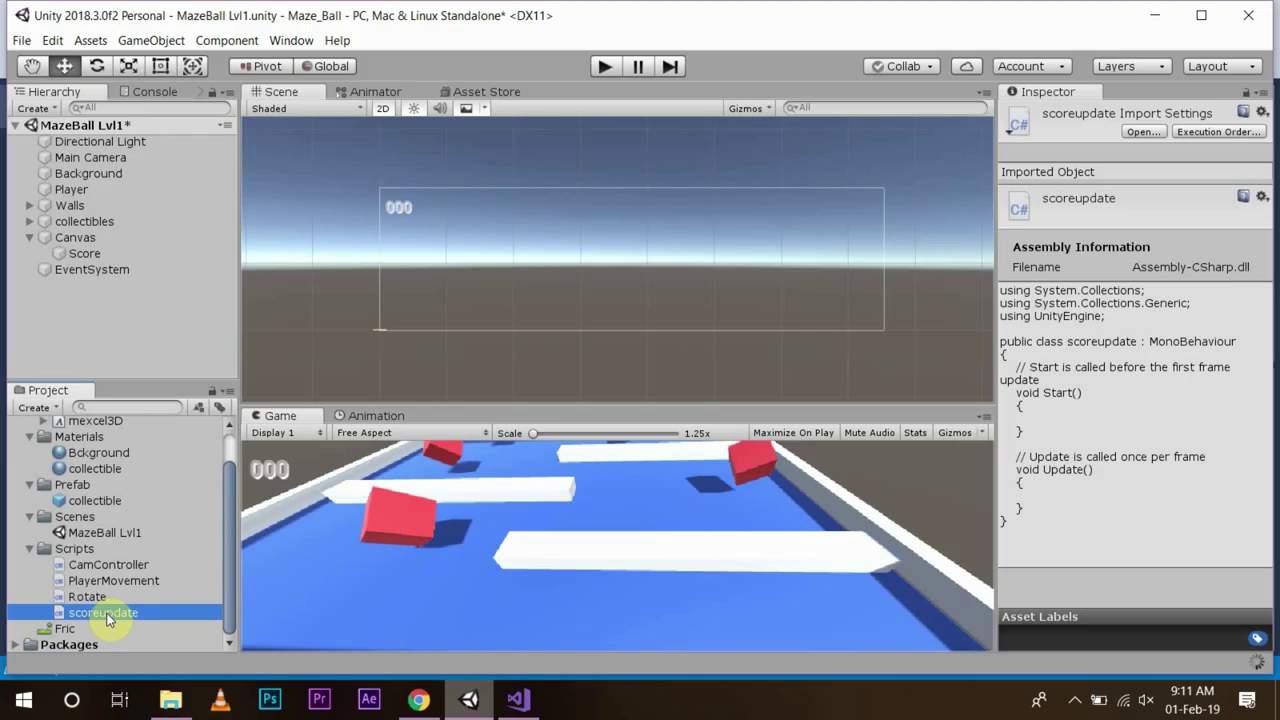
Open scoreupdate, delete Start and Update, and declare int updateScore = 0
{"action": "double_click", "coordinate": [108, 615]}
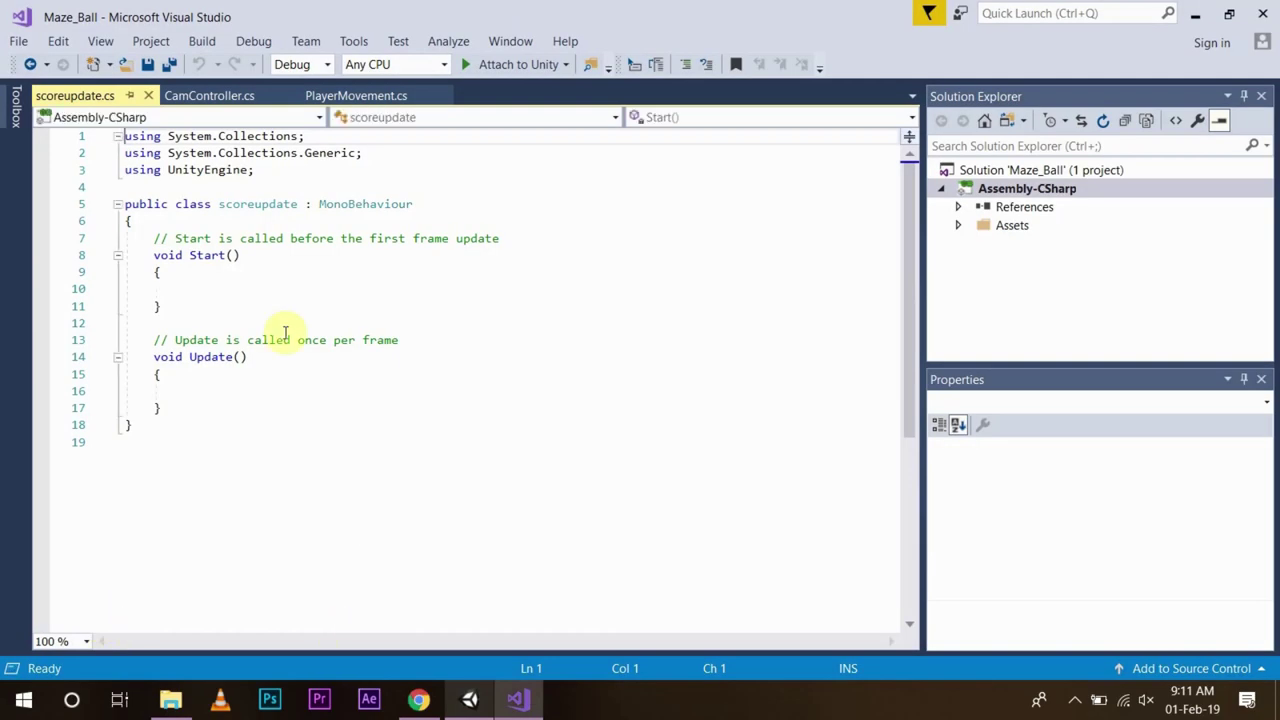
{"action": "left_click_drag", "start_coordinate": [149, 240], "coordinate": [249, 405]}
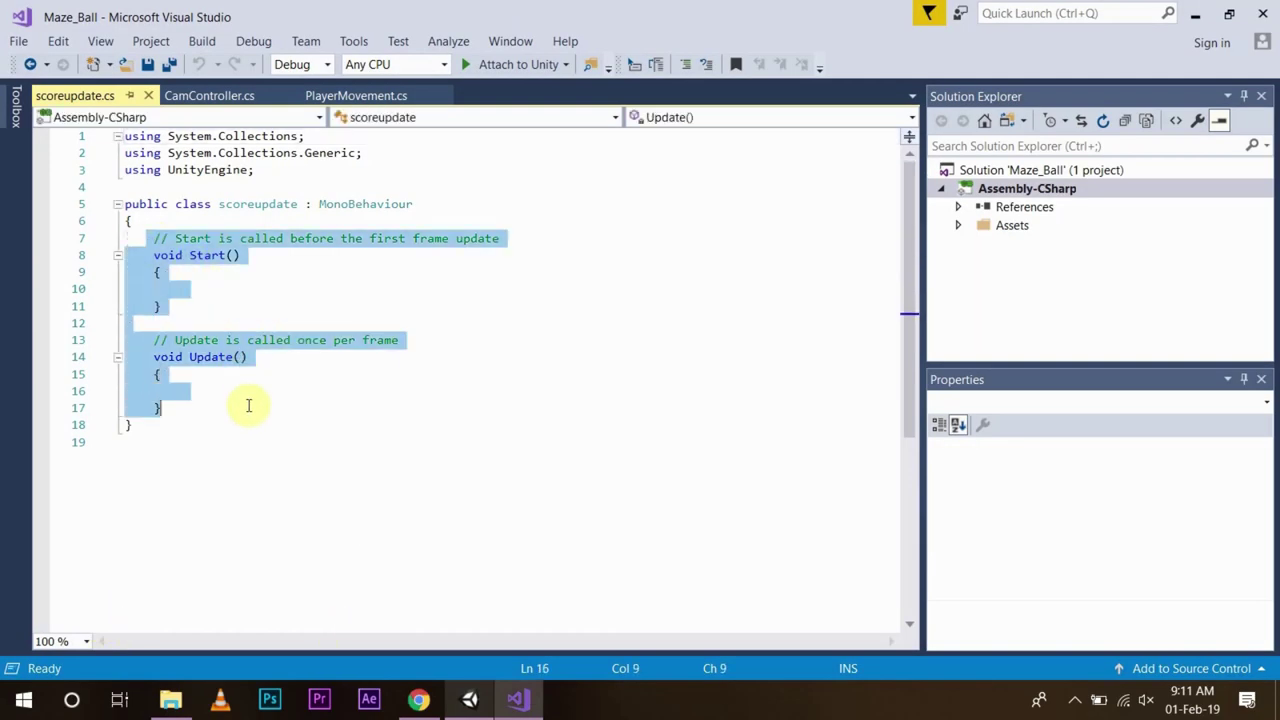
{"action": "key", "text": "Delete"}
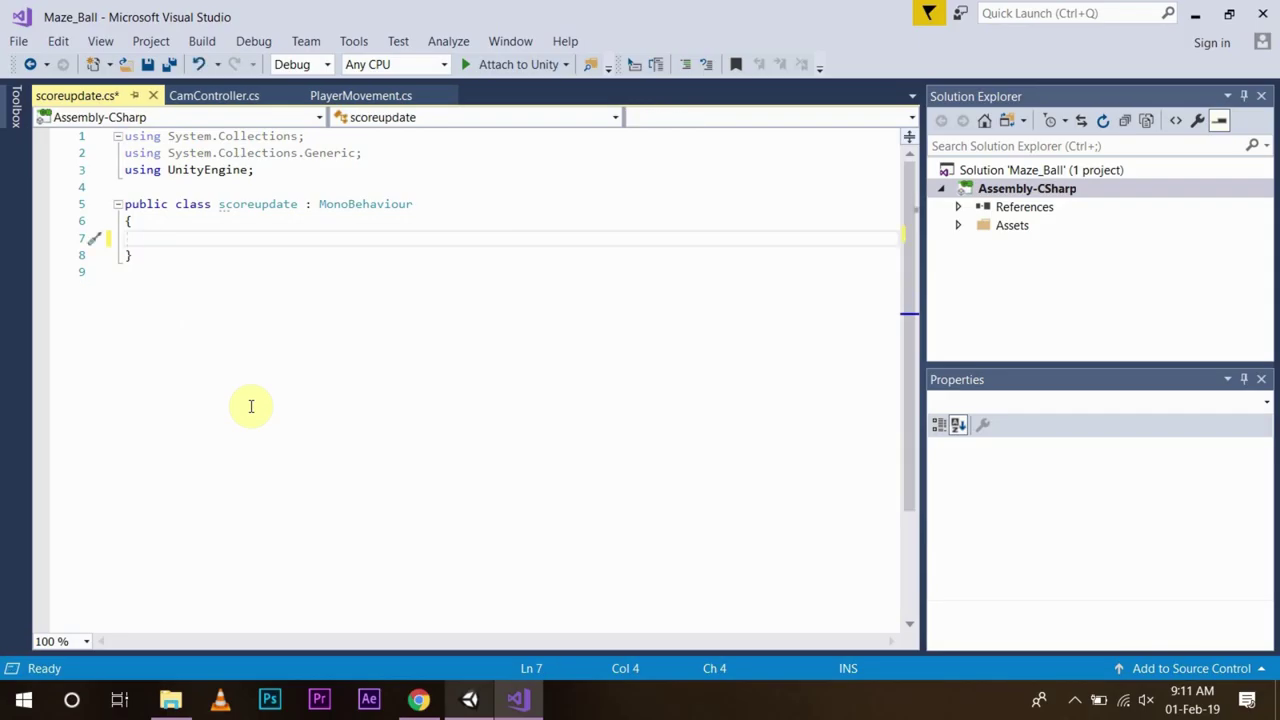
{"action": "type", "text": "int "}
{"action": "type", "text": "updat"}
{"action": "type", "text": "eScore "}
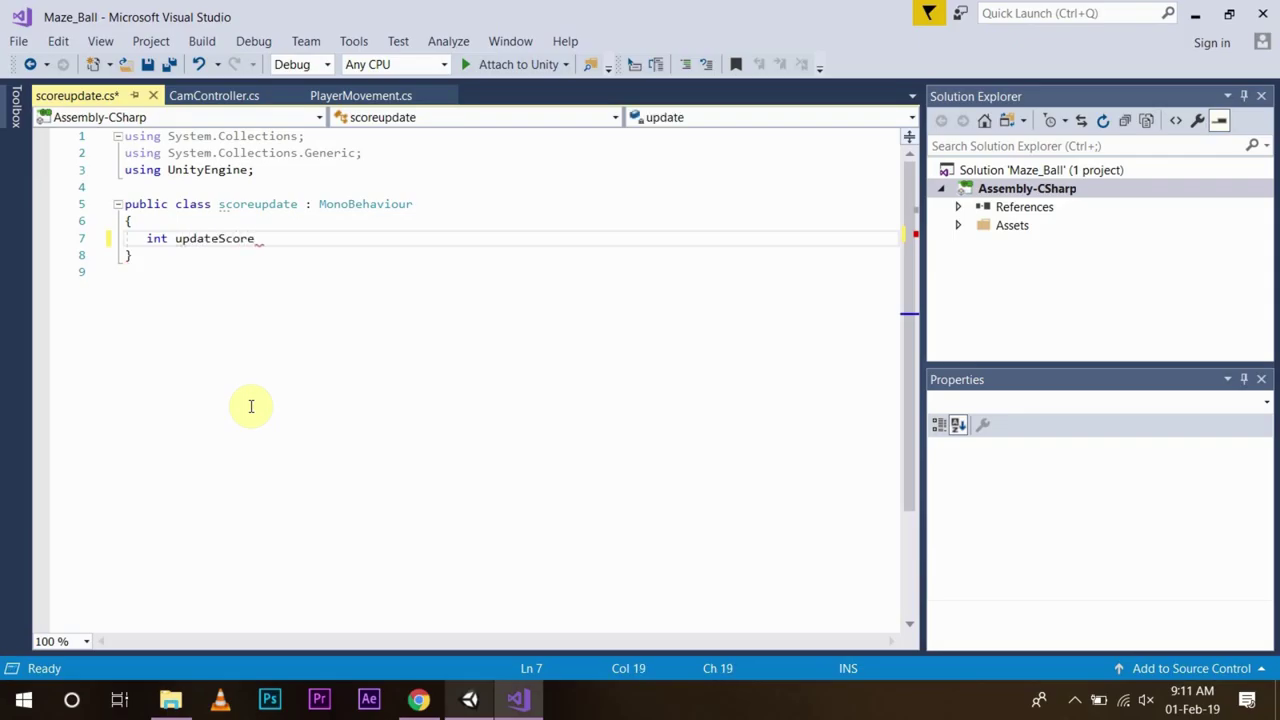
{"action": "type", "text": "= 0"}
{"action": "type", "text": ";"}
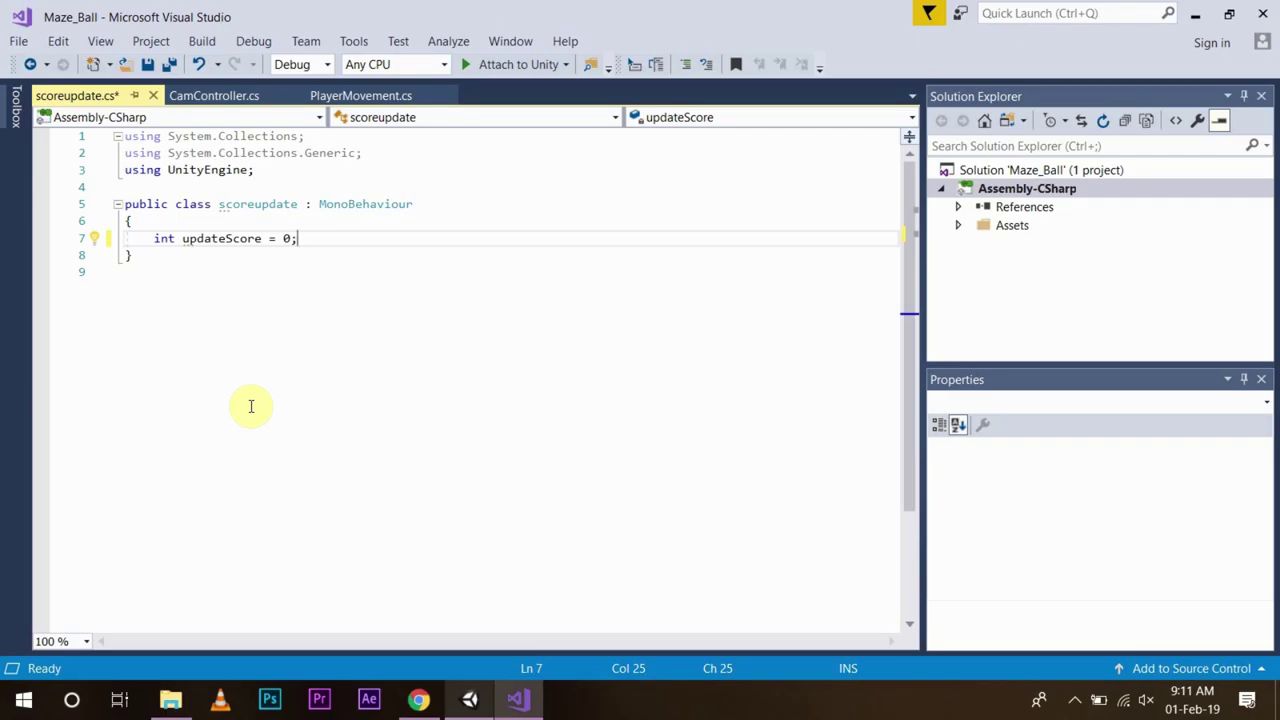
{"action": "key", "text": "Return"}
{"action": "key", "text": "Return"}
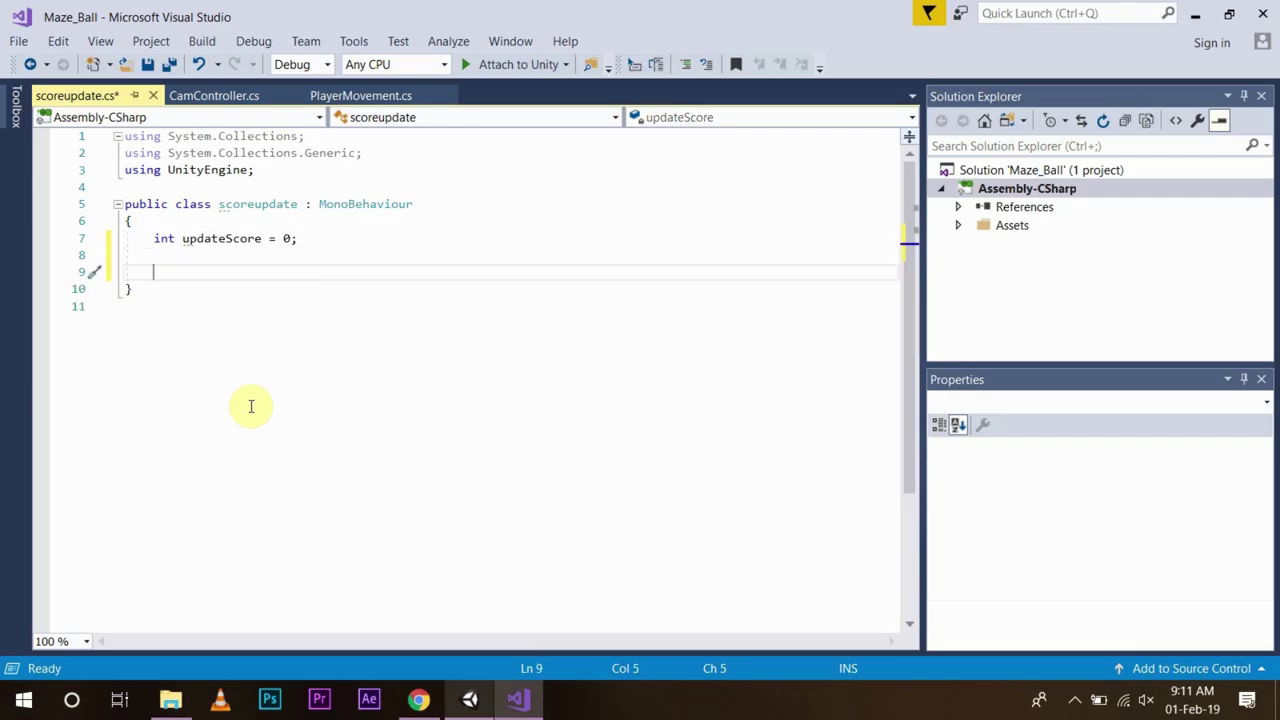
Write a public scoreUpdate() method containing updateScore = updateScore + 1
{"action": "type", "text": "public "}
{"action": "type", "text": "void"}
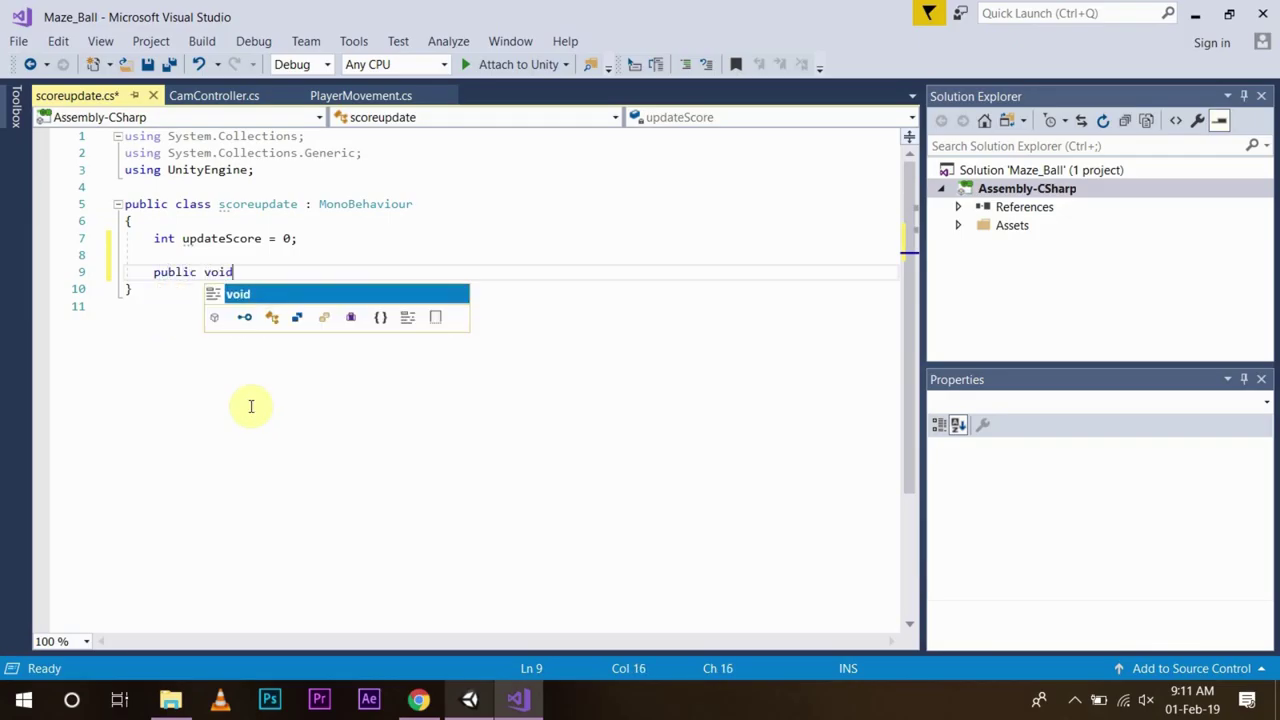
{"action": "type", "text": " score"}
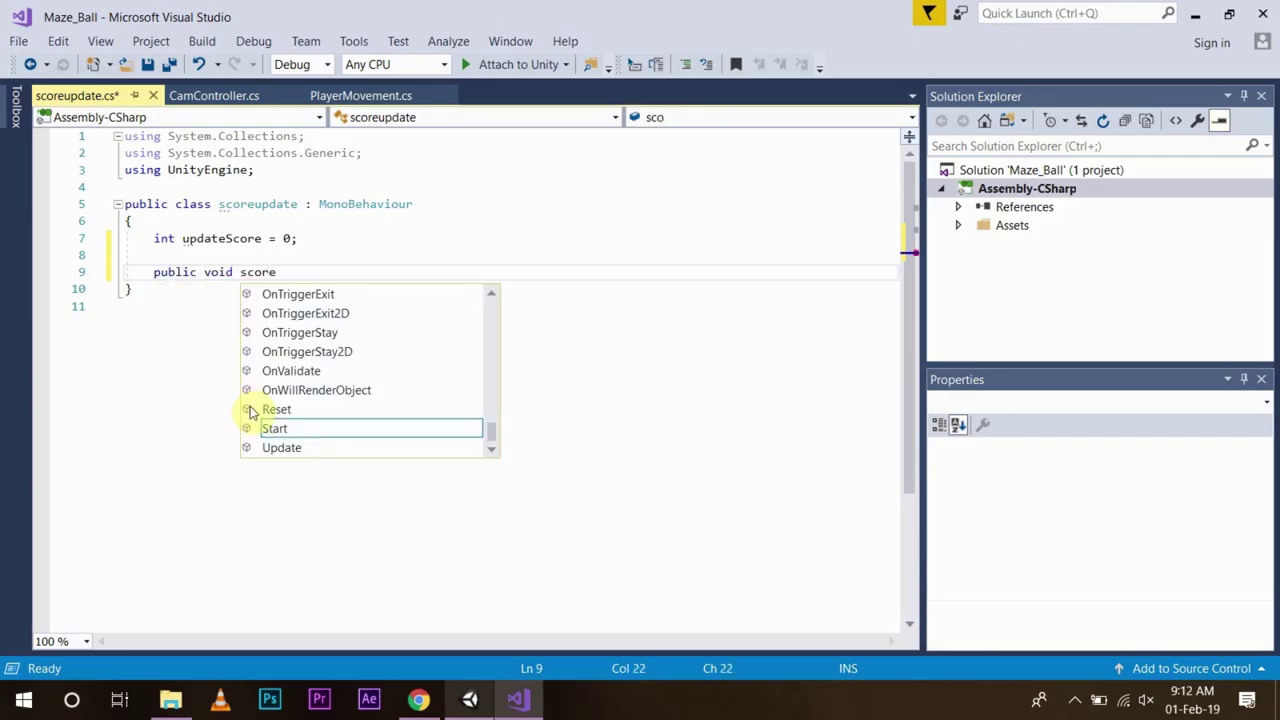
{"action": "type", "text": "Updat"}
{"action": "type", "text": "e()"}
{"action": "key", "text": "Return"}
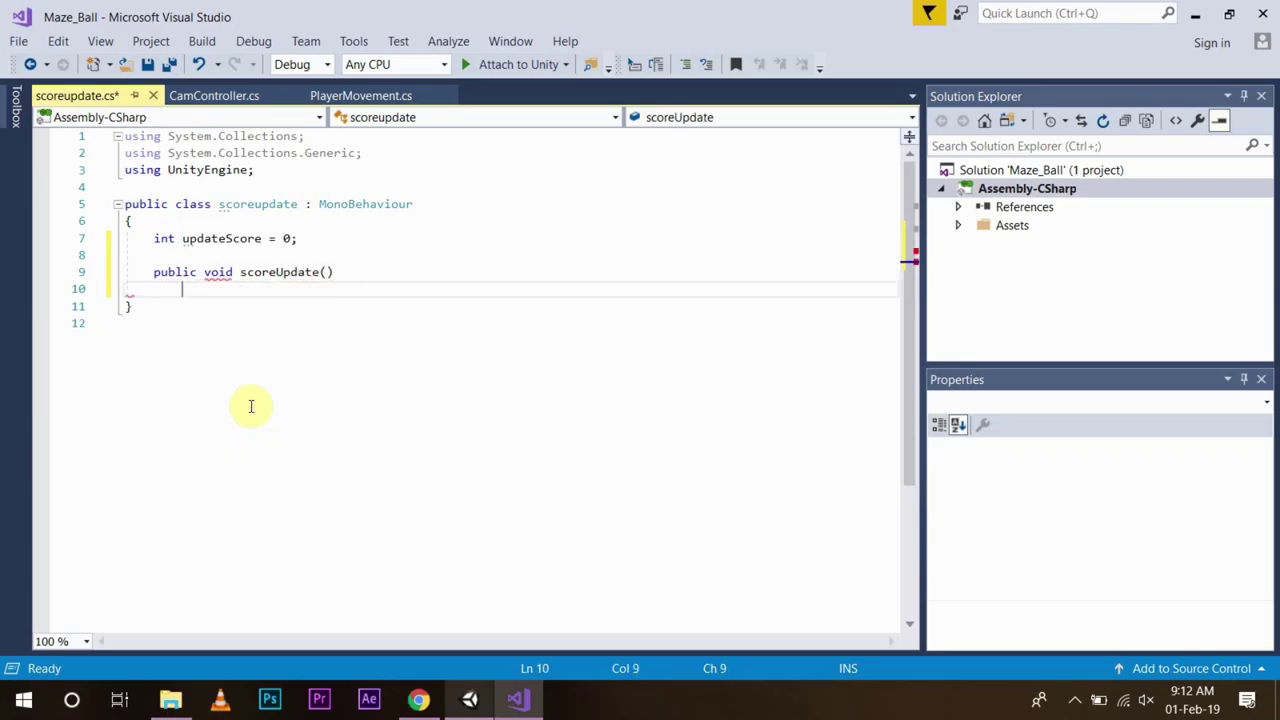
{"action": "type", "text": "{"}
{"action": "key", "text": "Return"}
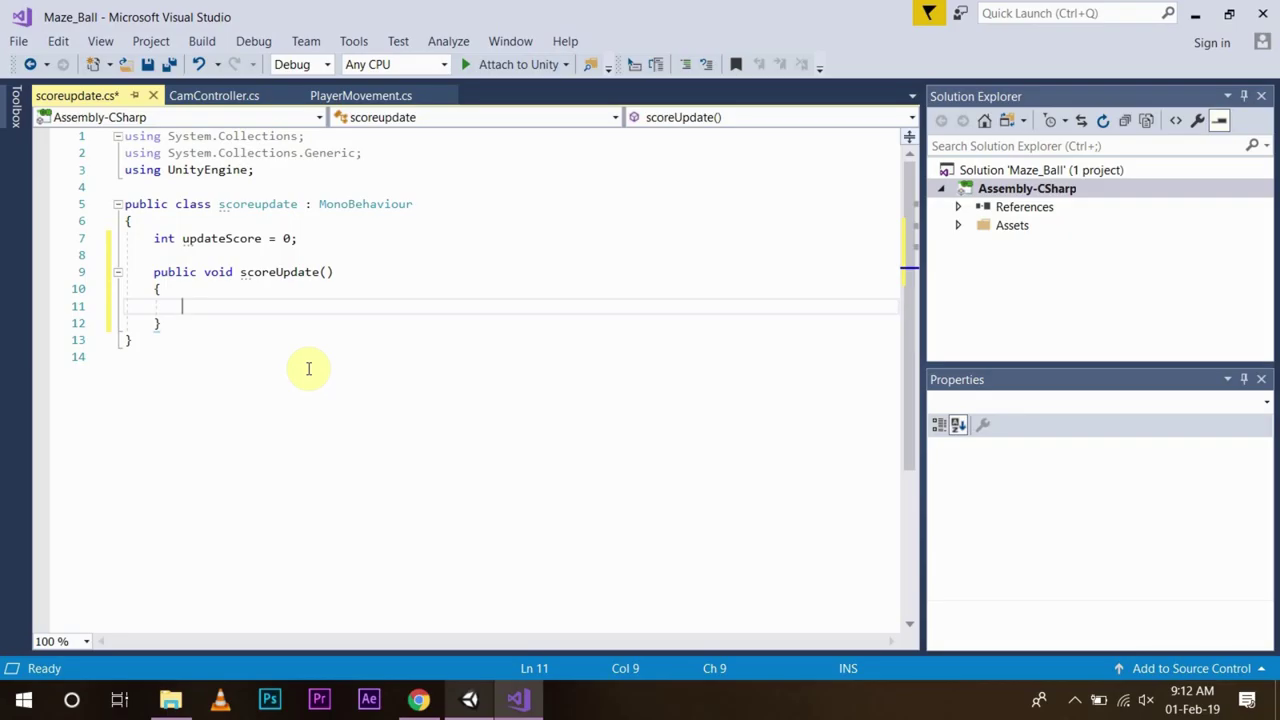
{"action": "type", "text": "u"}
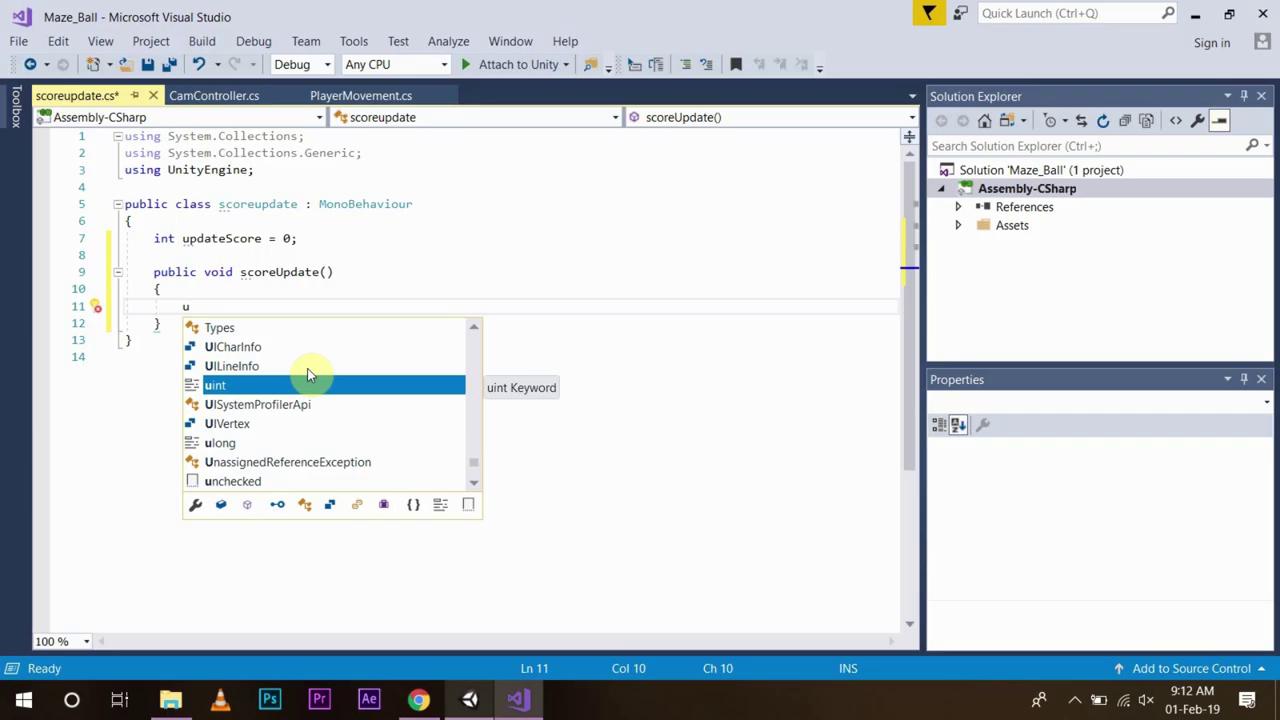
{"action": "type", "text": "pdate"}
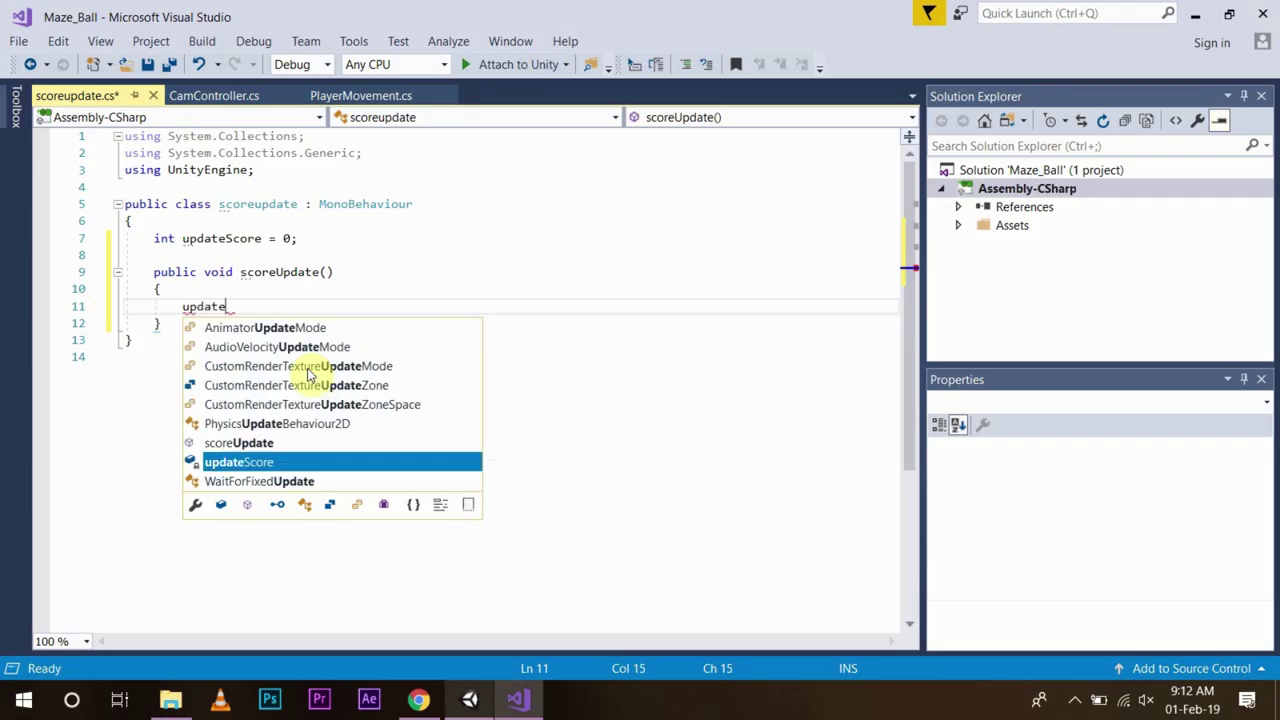
{"action": "type", "text": "S"}
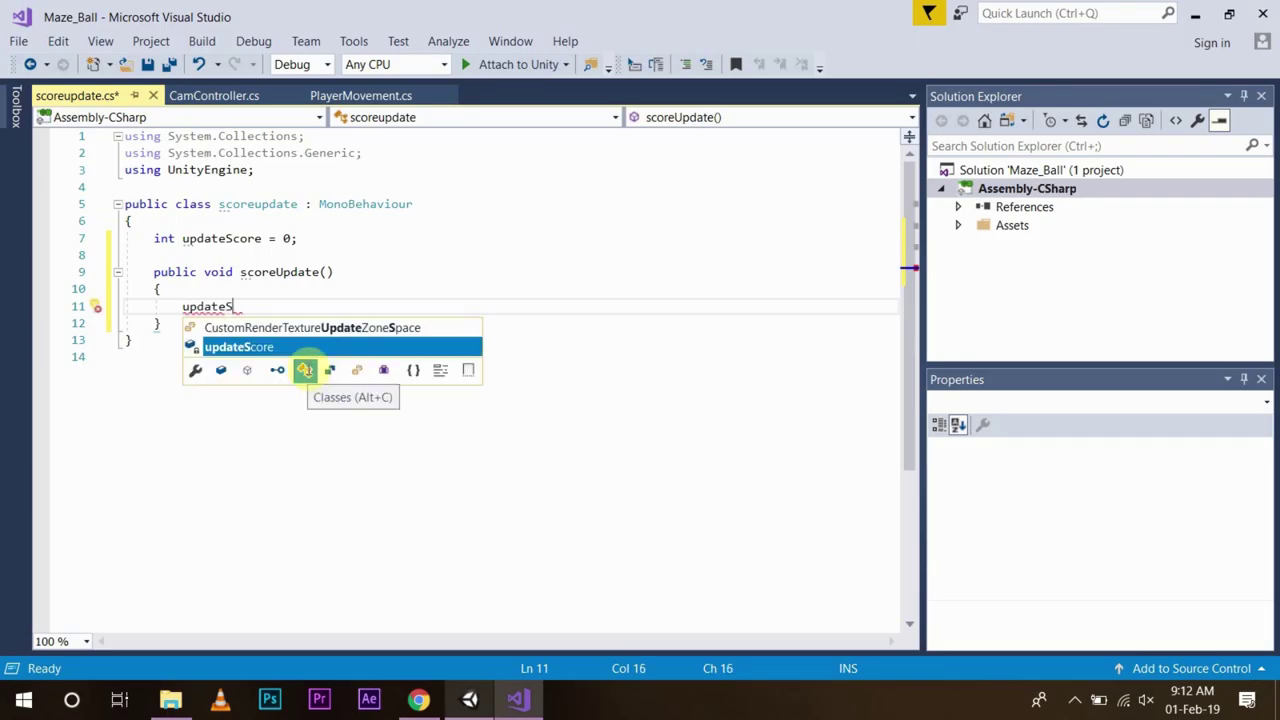
{"action": "key", "text": "Tab"}
{"action": "type", "text": "= "}
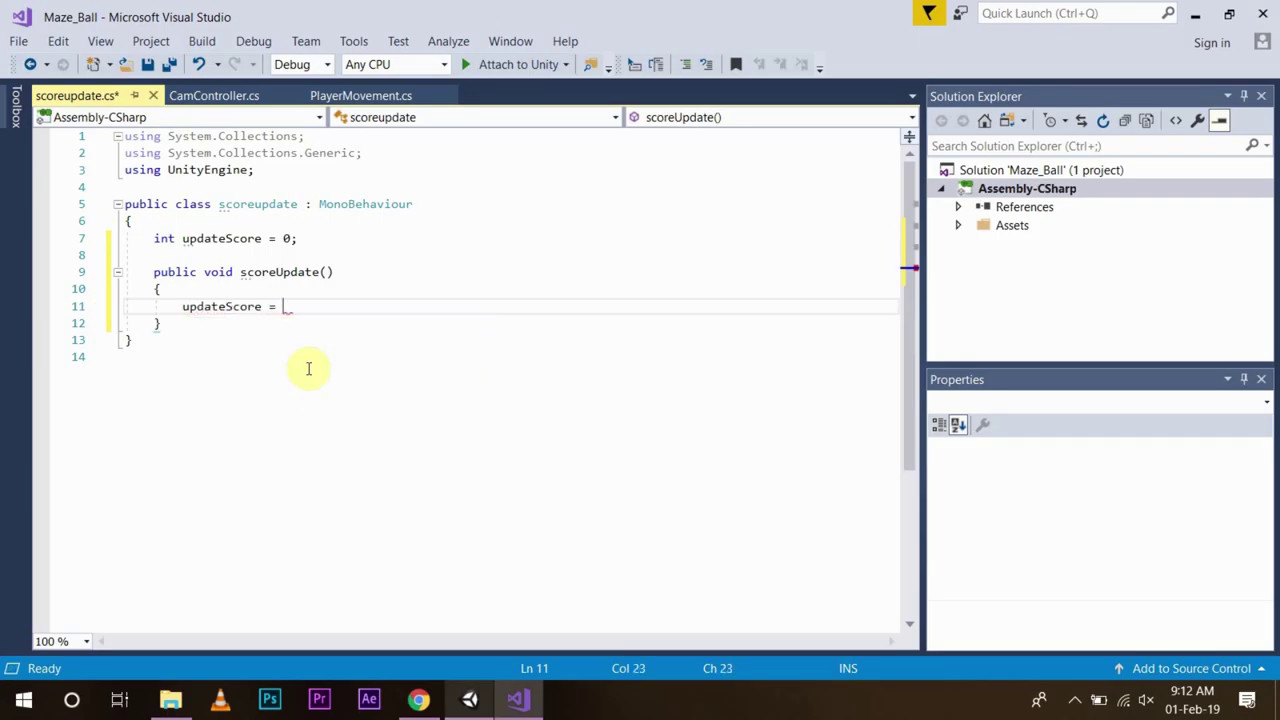
{"action": "type", "text": "update"}
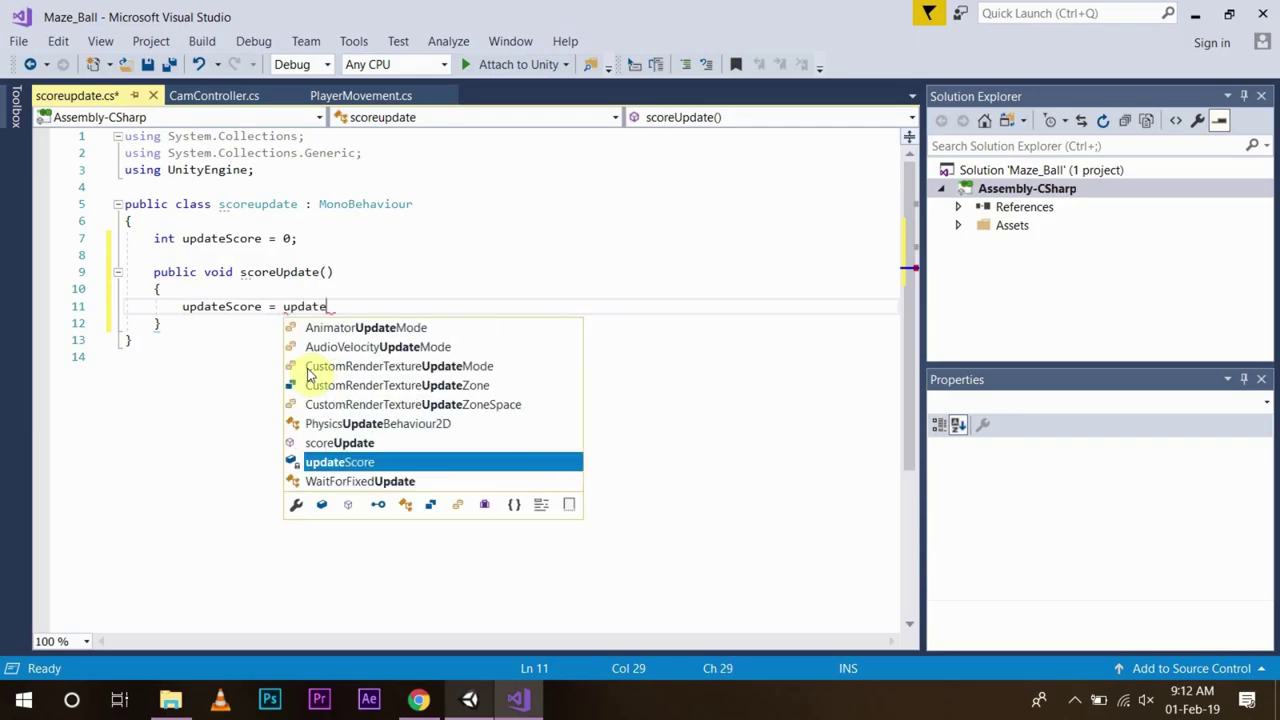
{"action": "type", "text": "S"}
{"action": "key", "text": "Tab"}
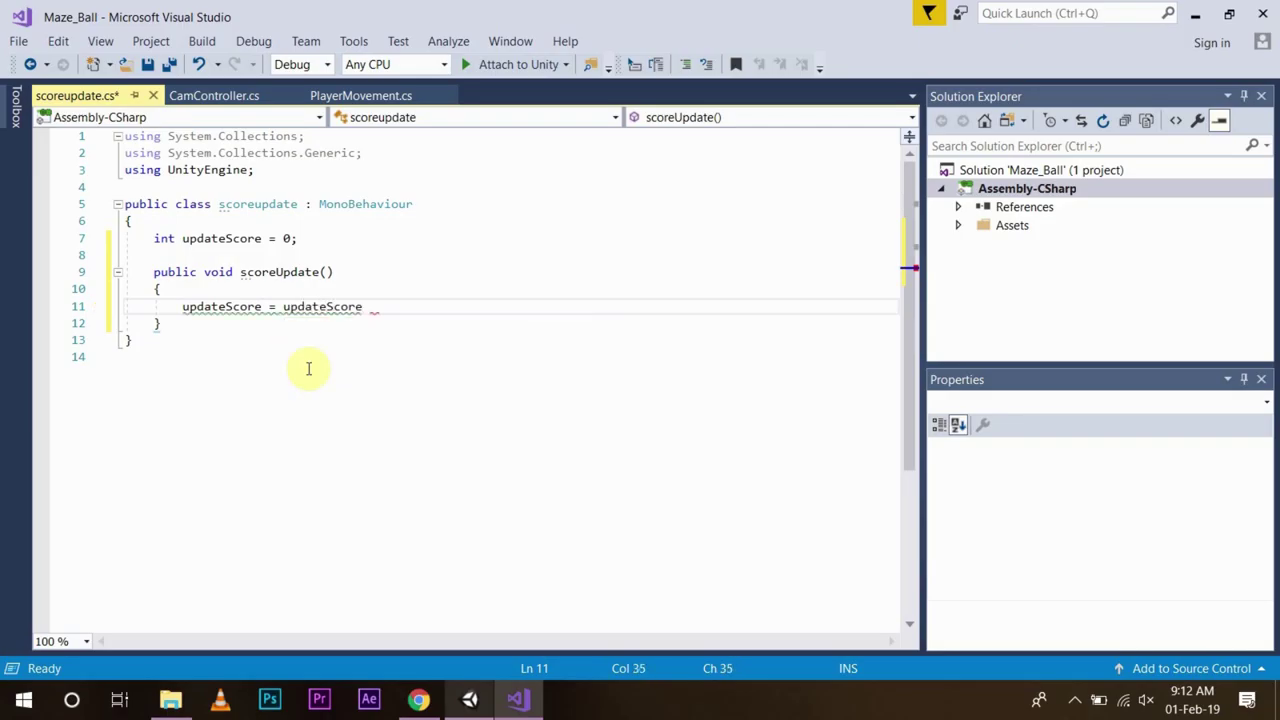
{"action": "type", "text": "+ 1;"}
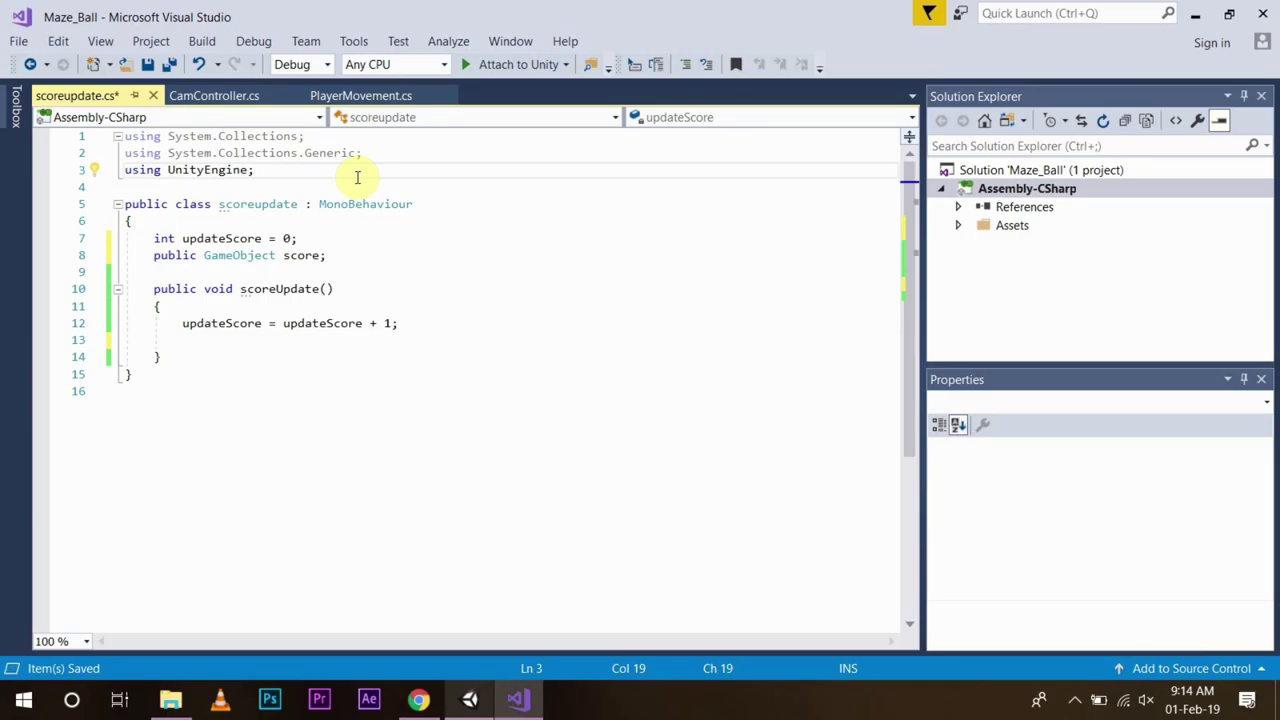
Add a using UnityEngine.UI; import below the UnityEngine import
{"action": "key", "text": "Return"}
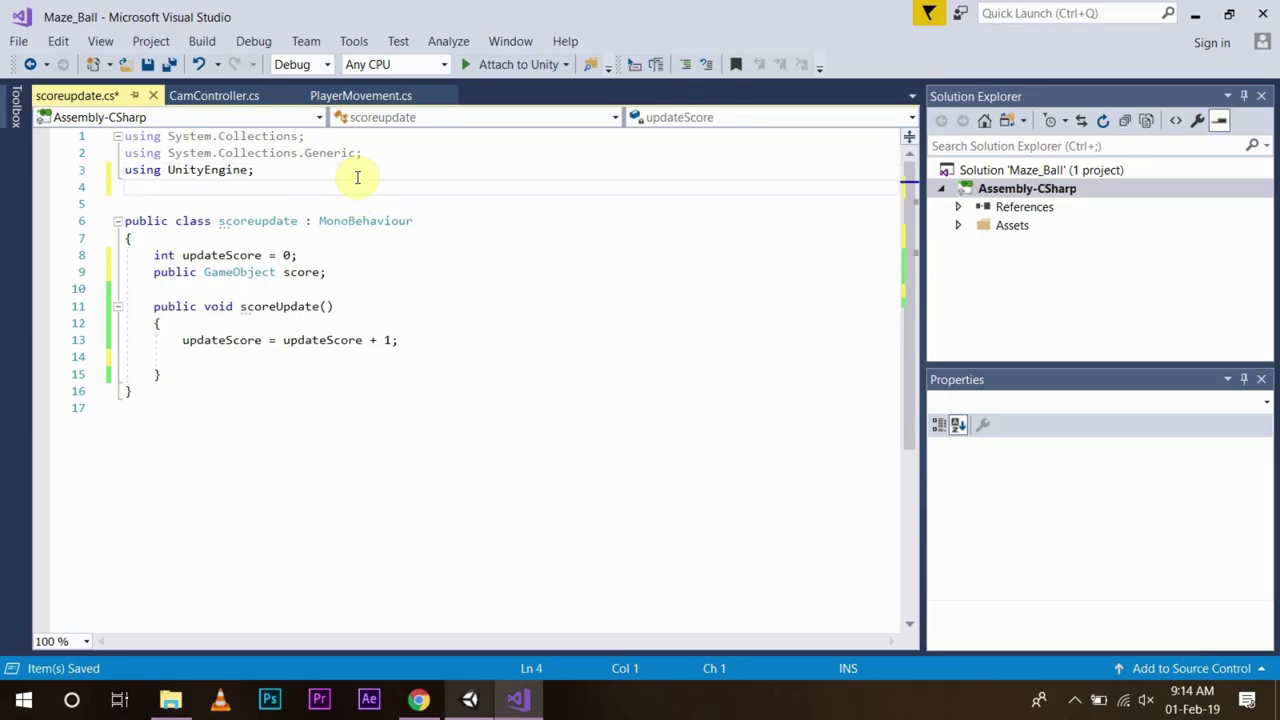
{"action": "type", "text": "using "}
{"action": "type", "text": "Uni"}
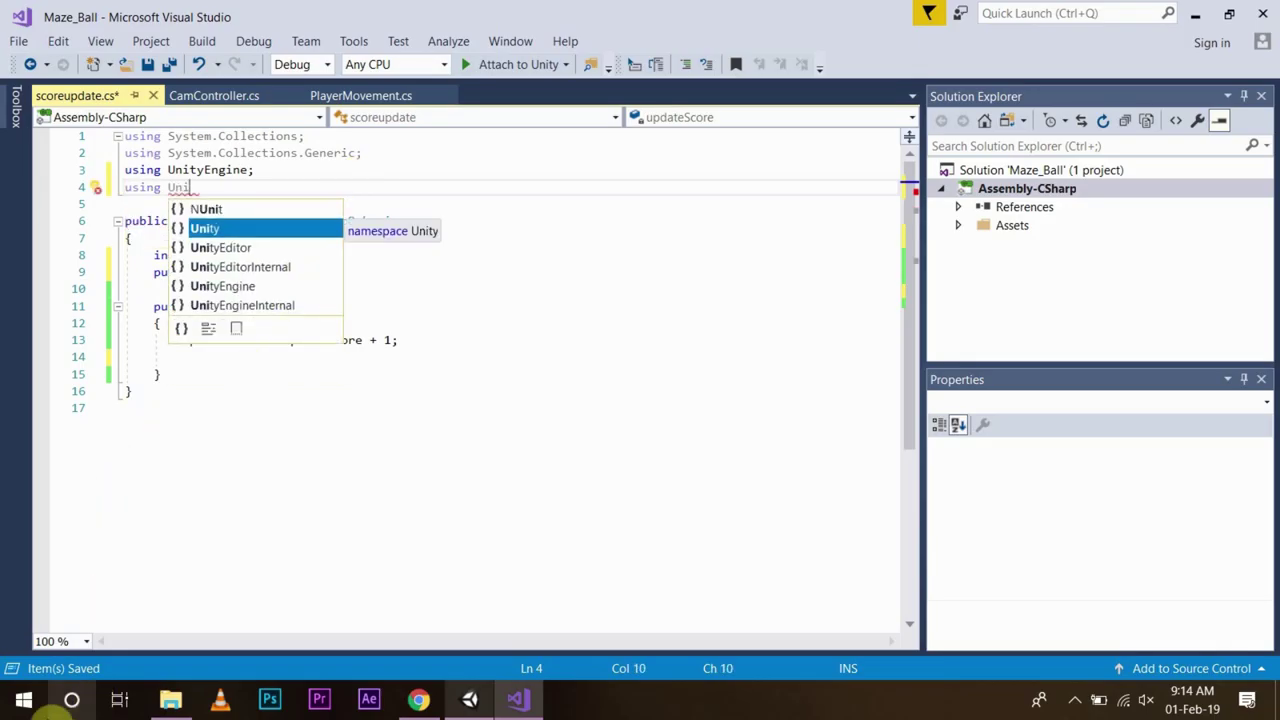
{"action": "key", "text": "Down"}
{"action": "key", "text": "Down"}
{"action": "key", "text": "Down"}
{"action": "key", "text": "Tab"}
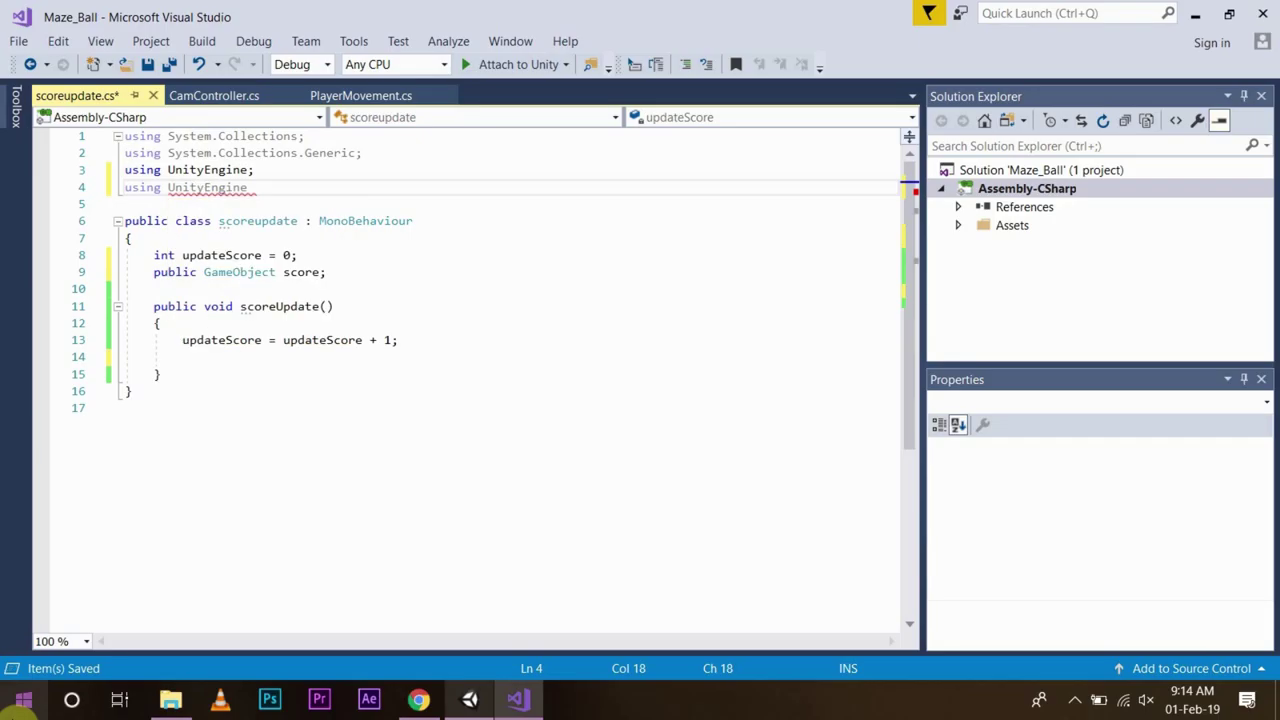
{"action": "type", "text": "."}
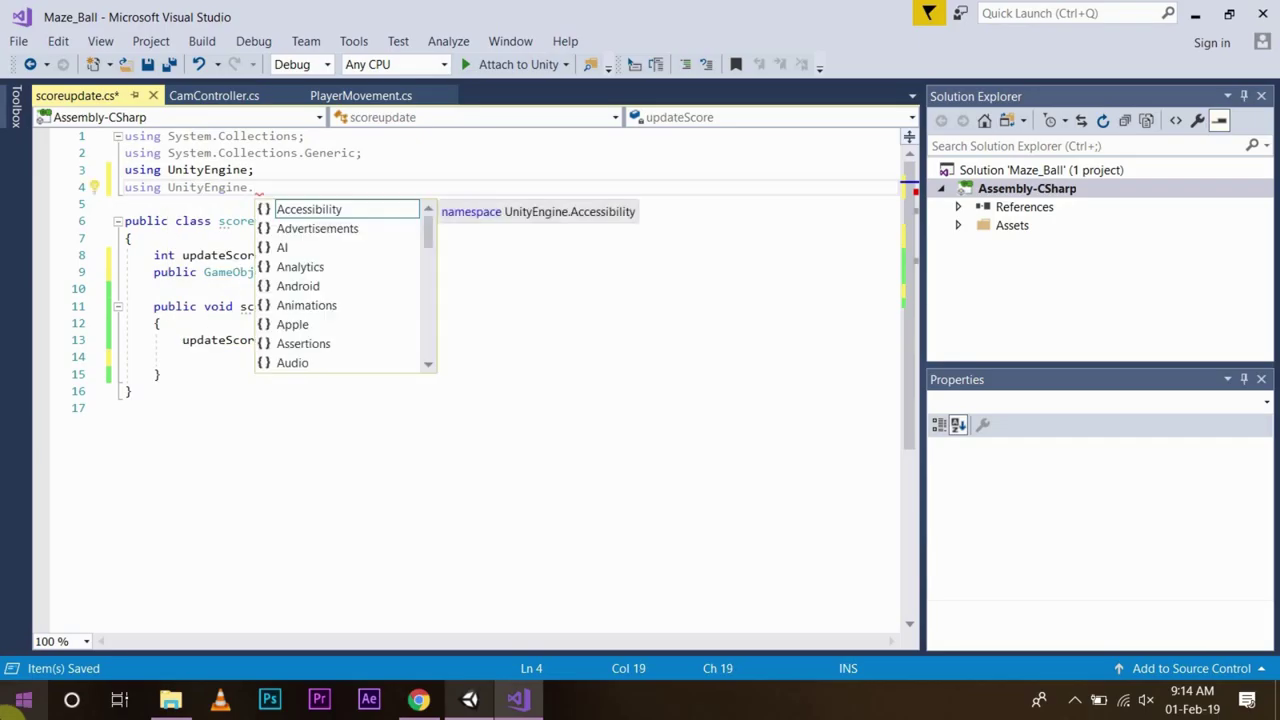
{"action": "type", "text": "UI"}
{"action": "key", "text": "Tab"}
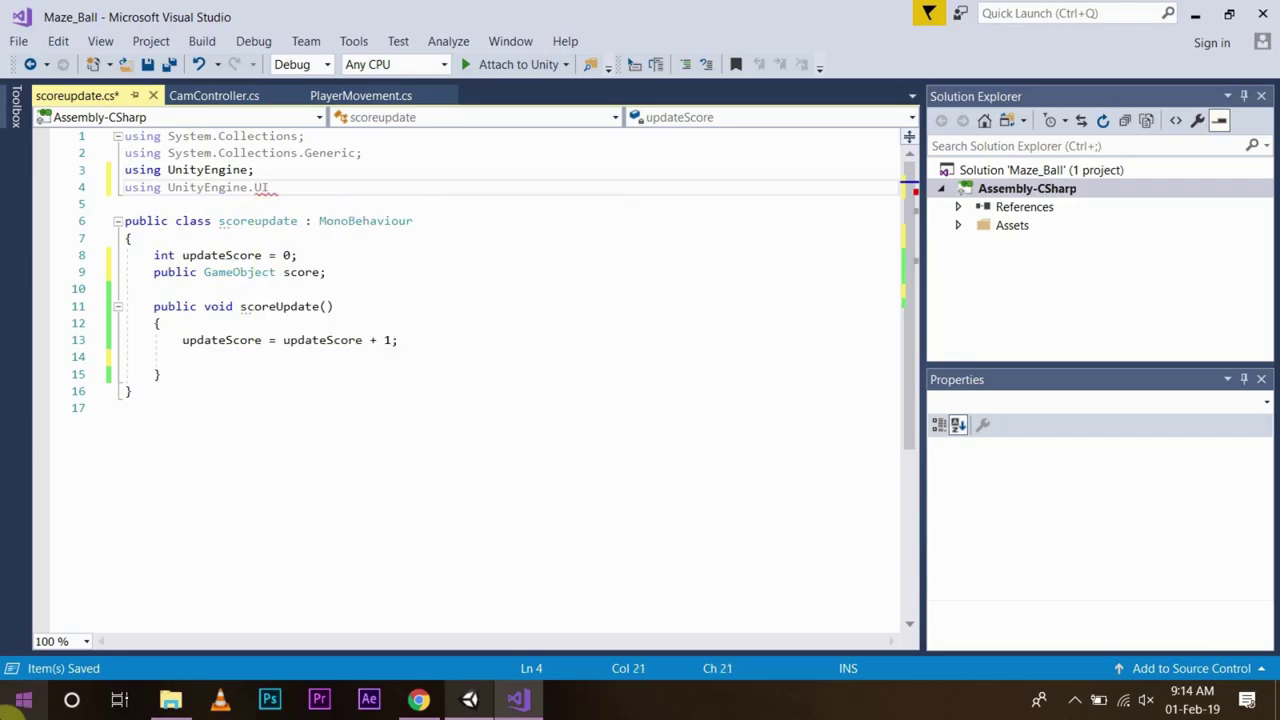
{"action": "type", "text": ";"}
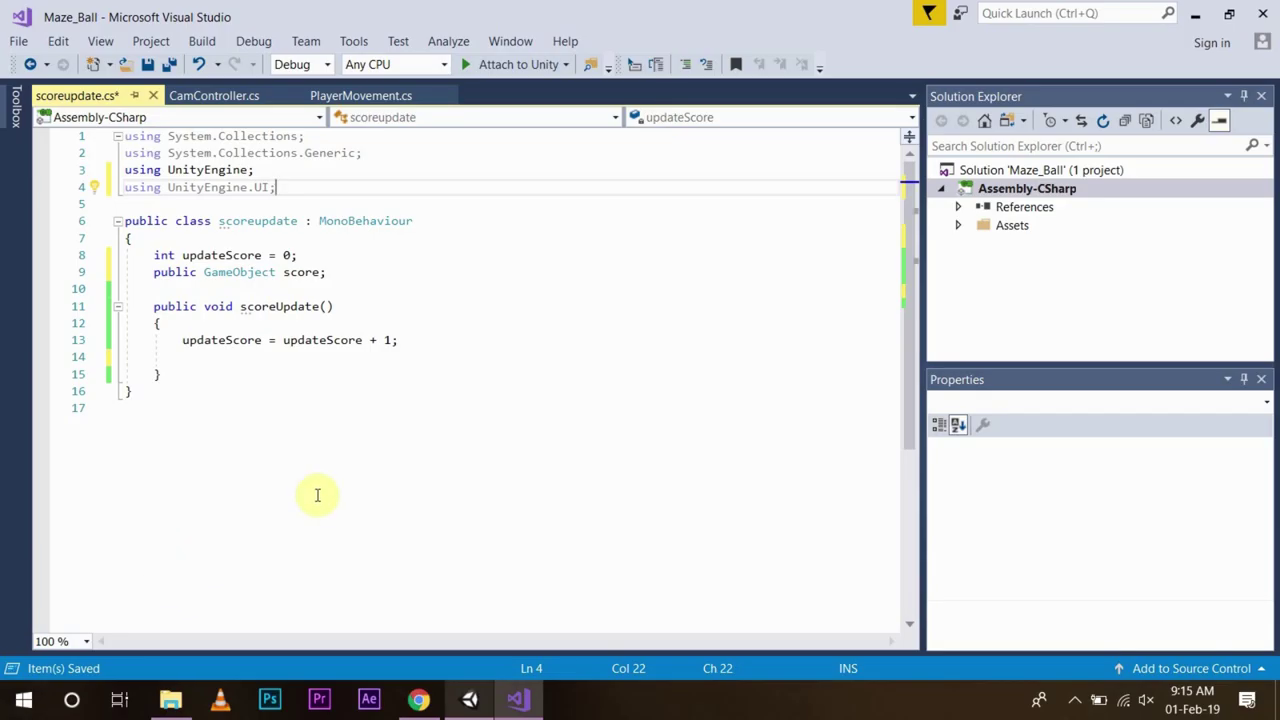
Declare the field public Text text; in place of the GameObject field
{"action": "left_click", "coordinate": [431, 341]}
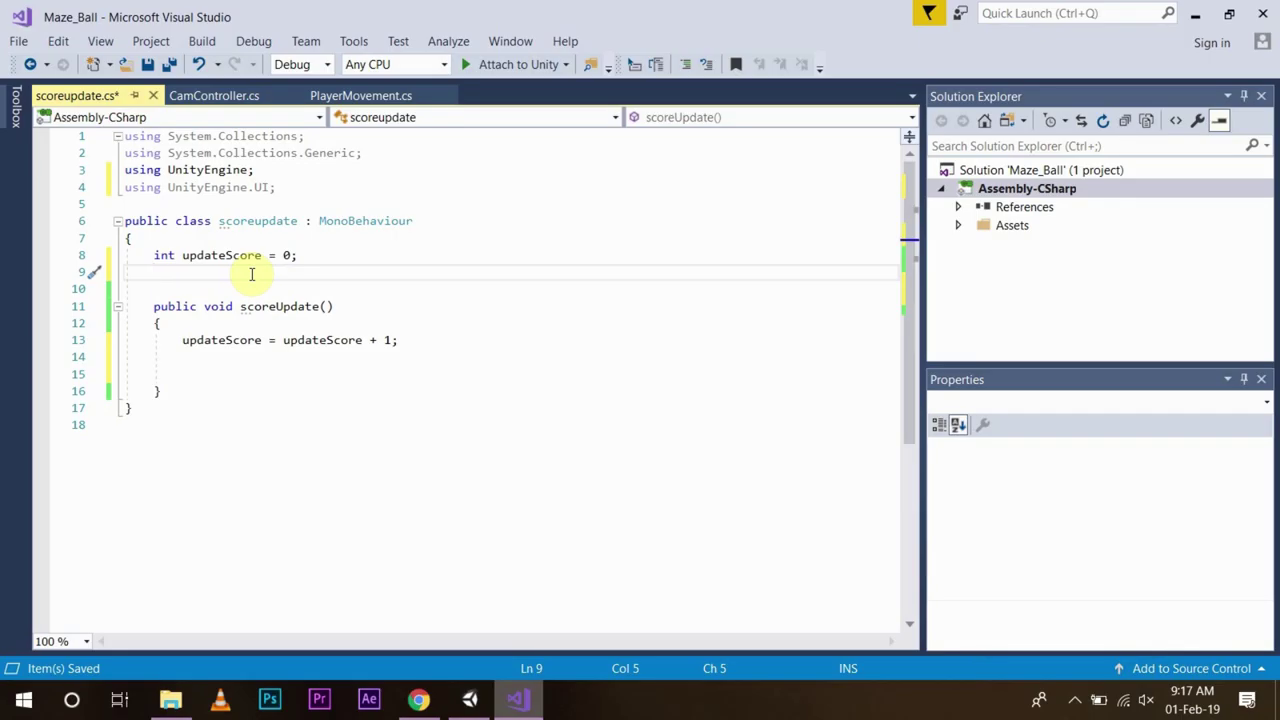
{"action": "type", "text": "publ"}
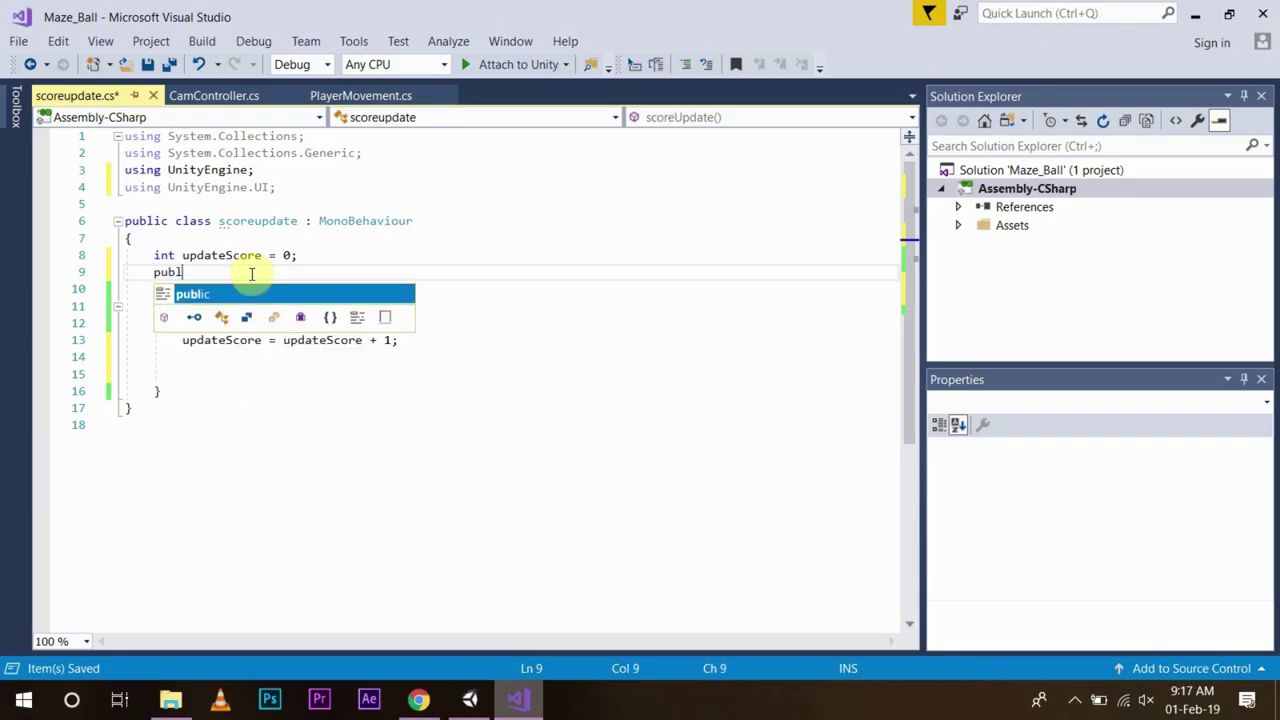
{"action": "type", "text": "ic Text "}
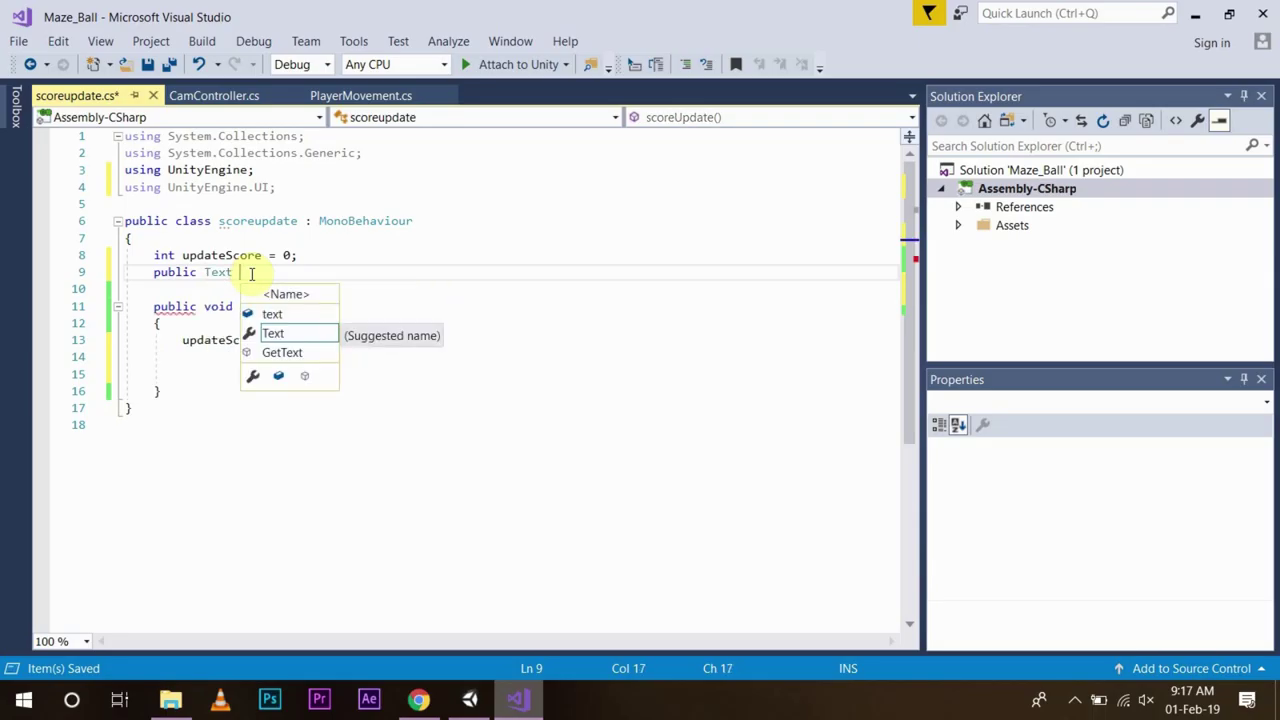
{"action": "type", "text": "tex"}
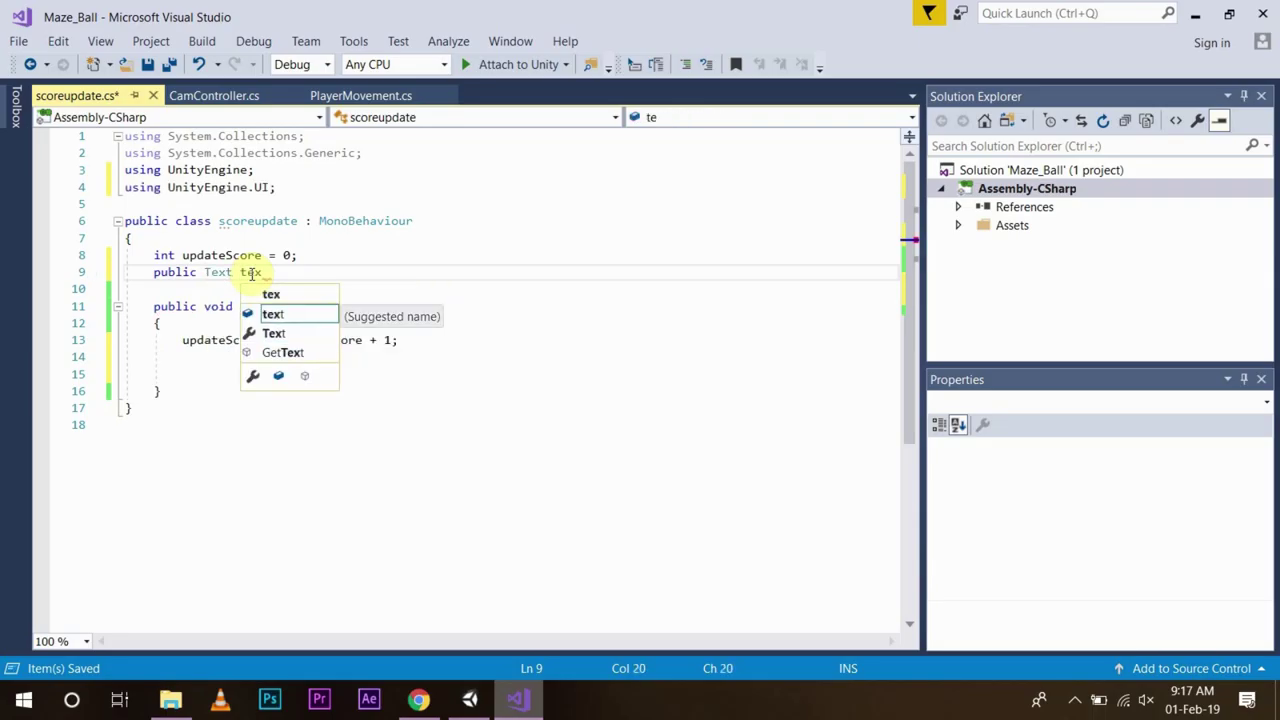
{"action": "type", "text": "t;"}
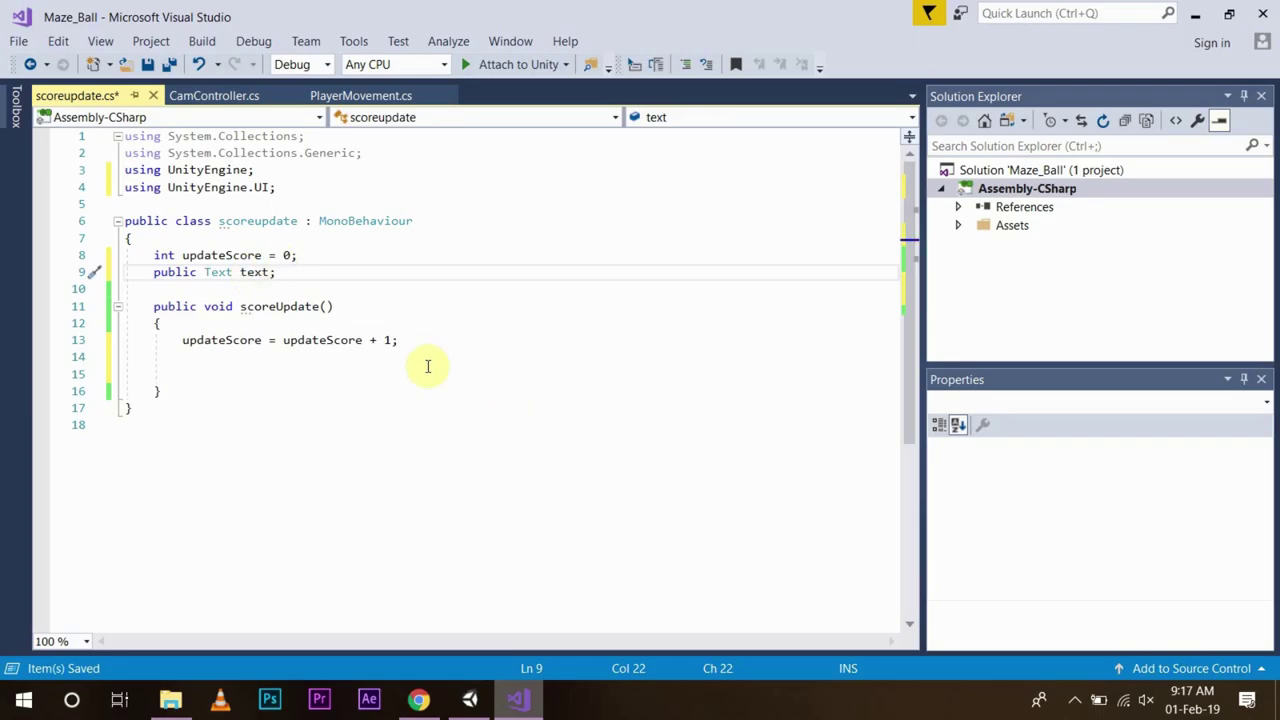
{"action": "left_click", "coordinate": [420, 356]}
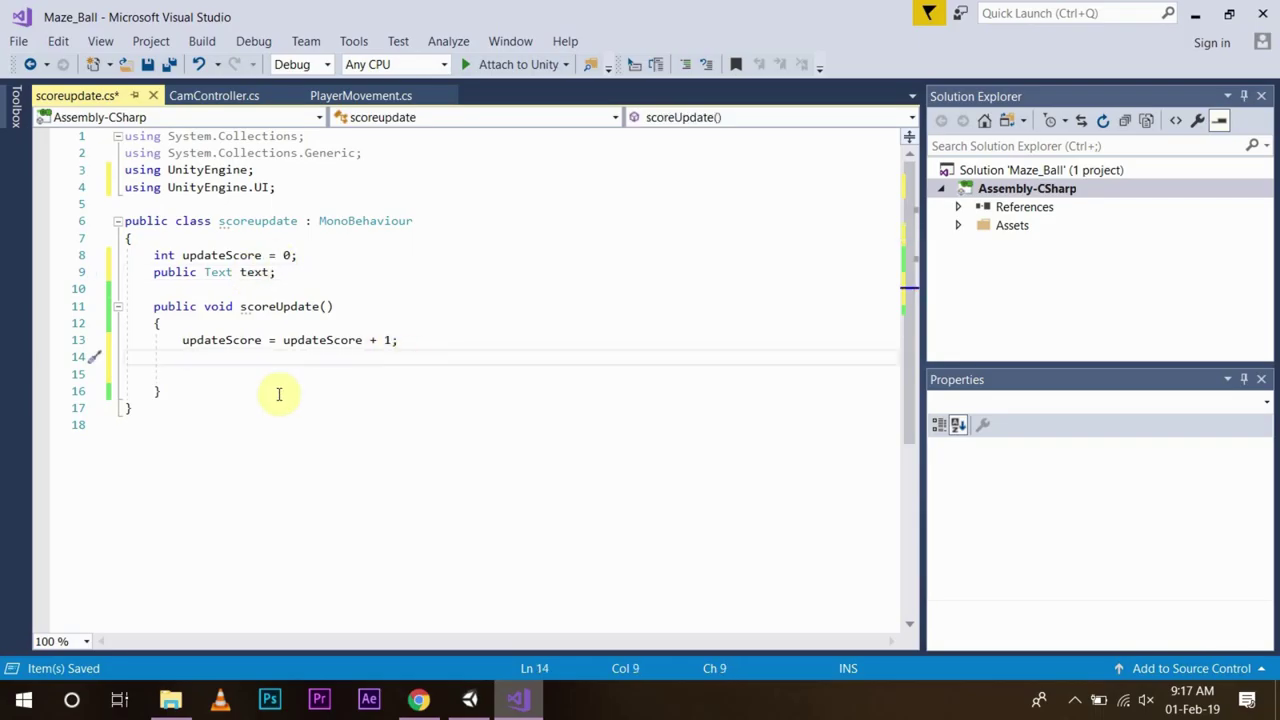
Write text.text = "score :" + updateScore.ToString(); in scoreUpdate and save the script
{"action": "type", "text": "t"}
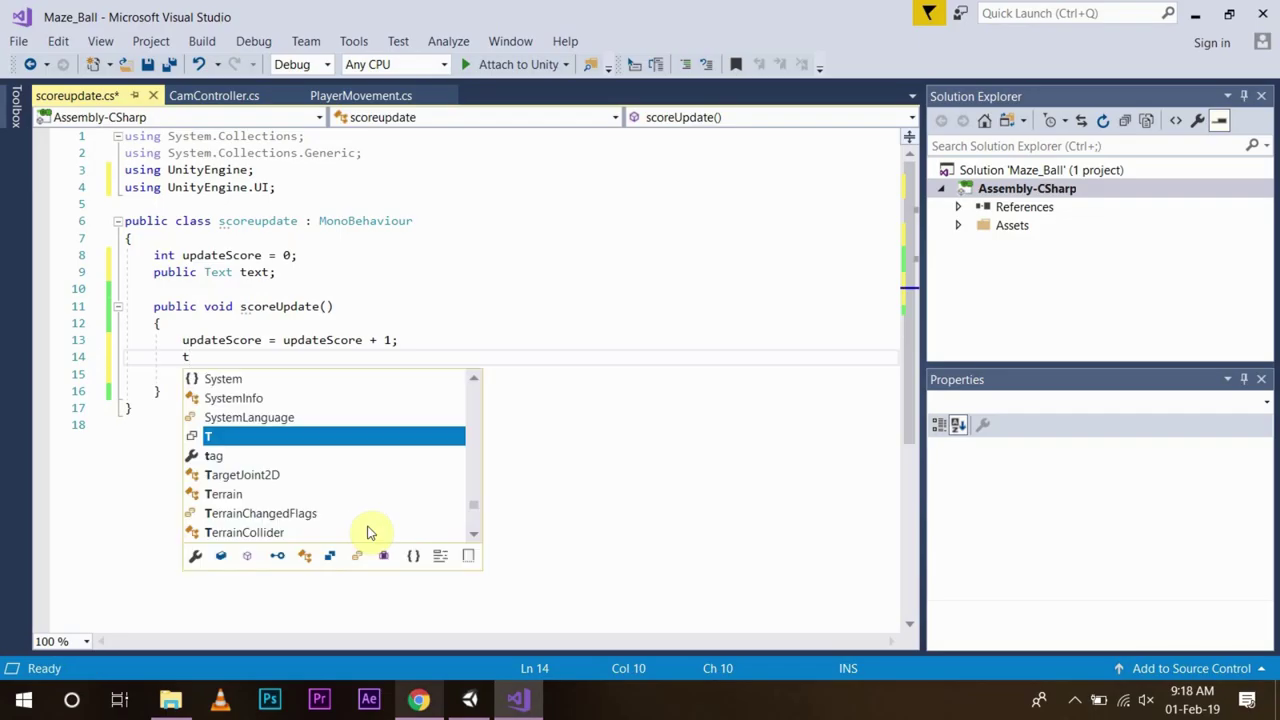
{"action": "type", "text": "ext"}
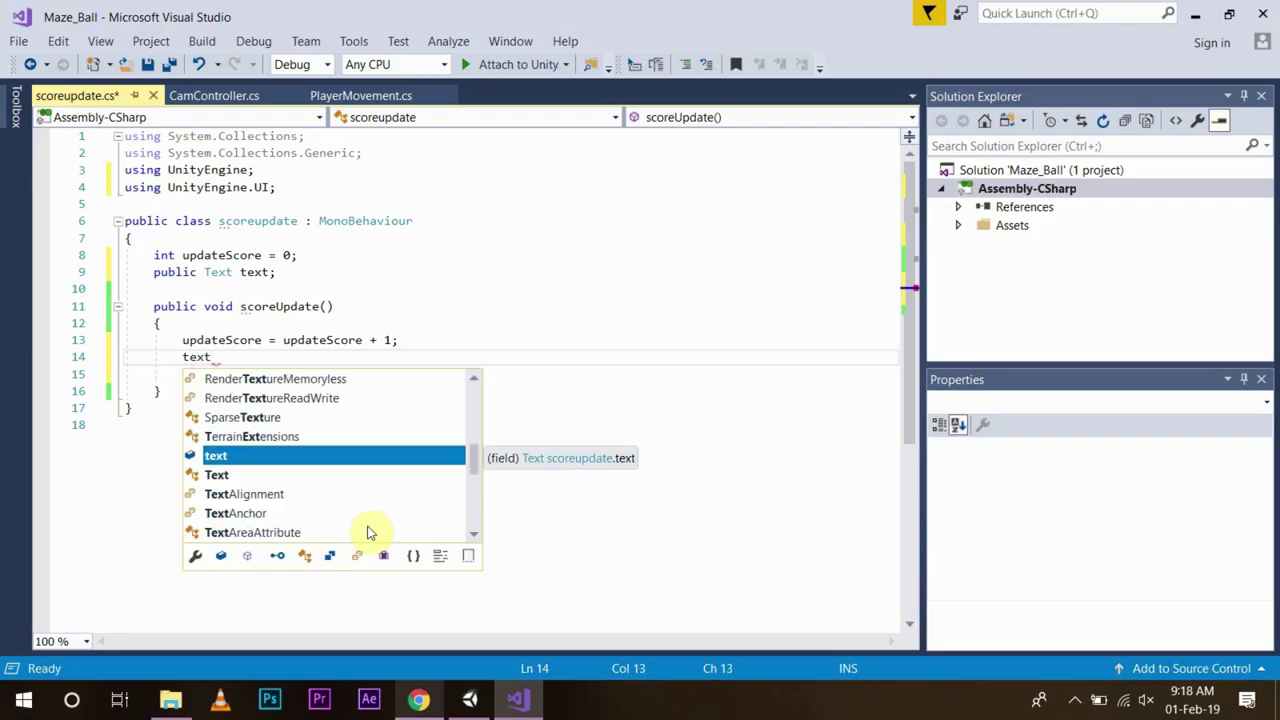
{"action": "type", "text": "."}
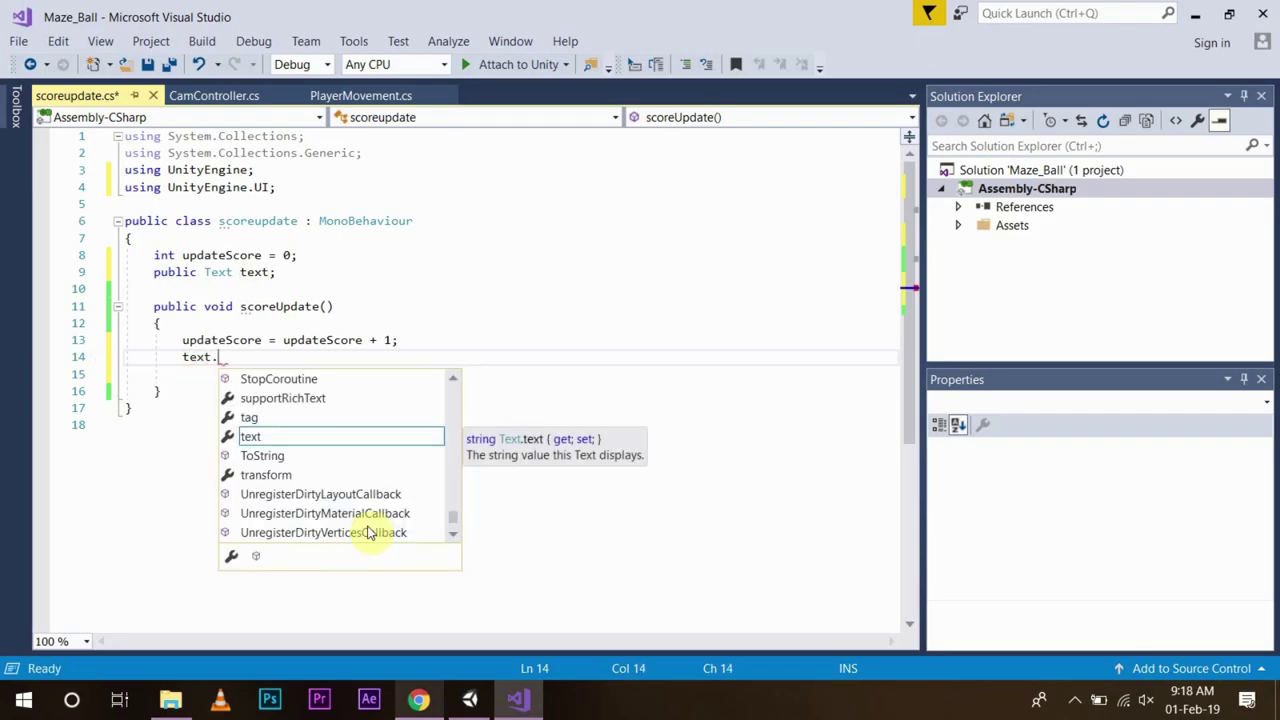
{"action": "type", "text": "tex"}
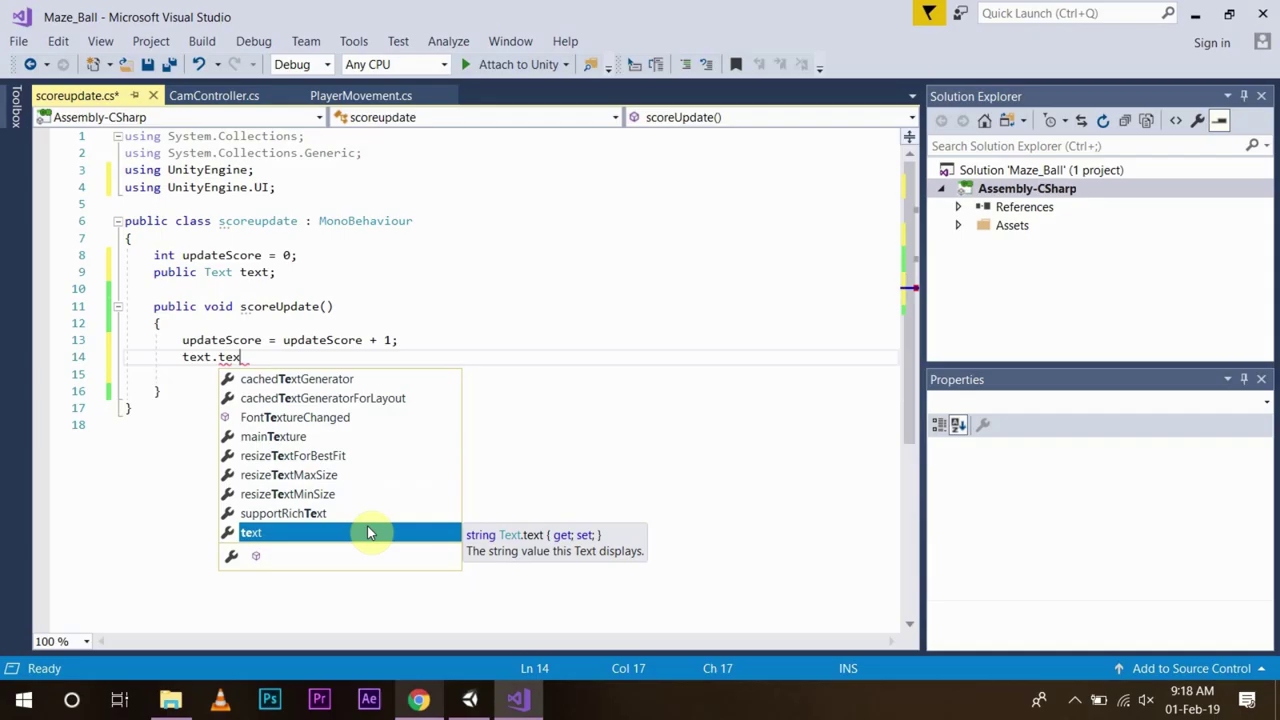
{"action": "key", "text": "BackSpace"}
{"action": "key", "text": "BackSpace"}
{"action": "key", "text": "BackSpace"}
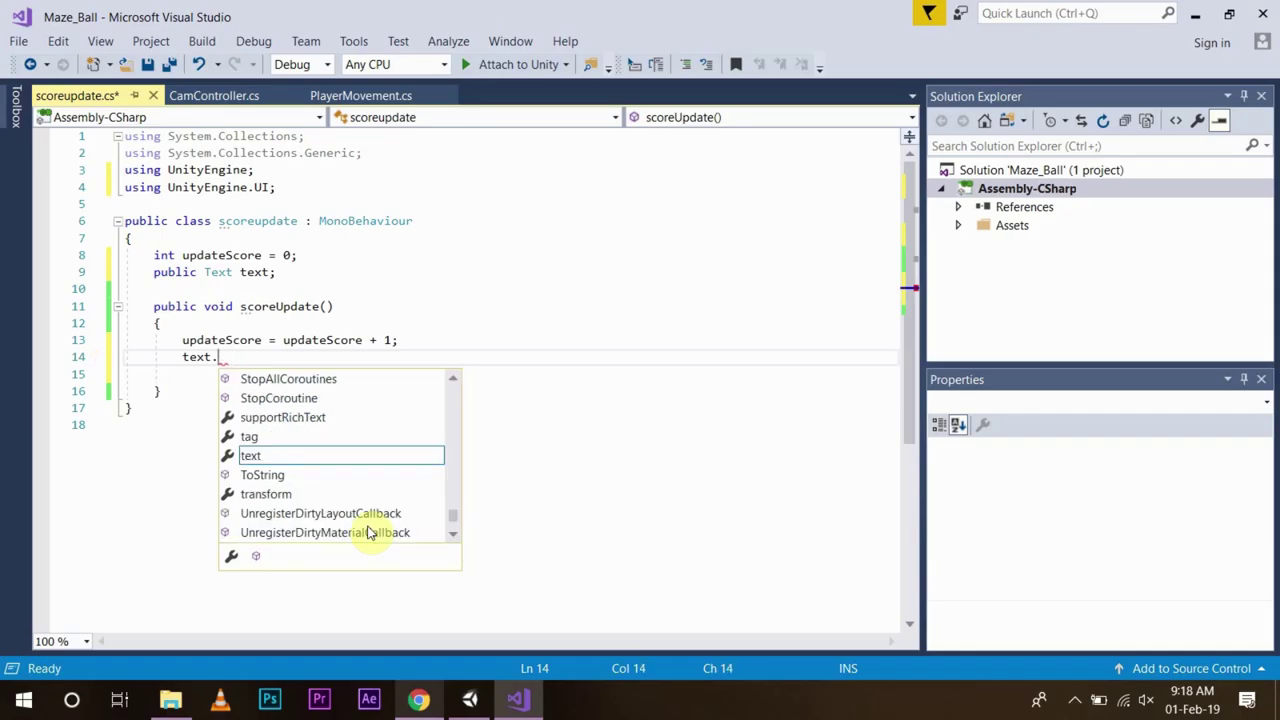
{"action": "key", "text": "Page_Up"}
{"action": "key", "text": "Insert"}
{"action": "key", "text": "Page_Down"}
{"action": "type", "text": "Te"}
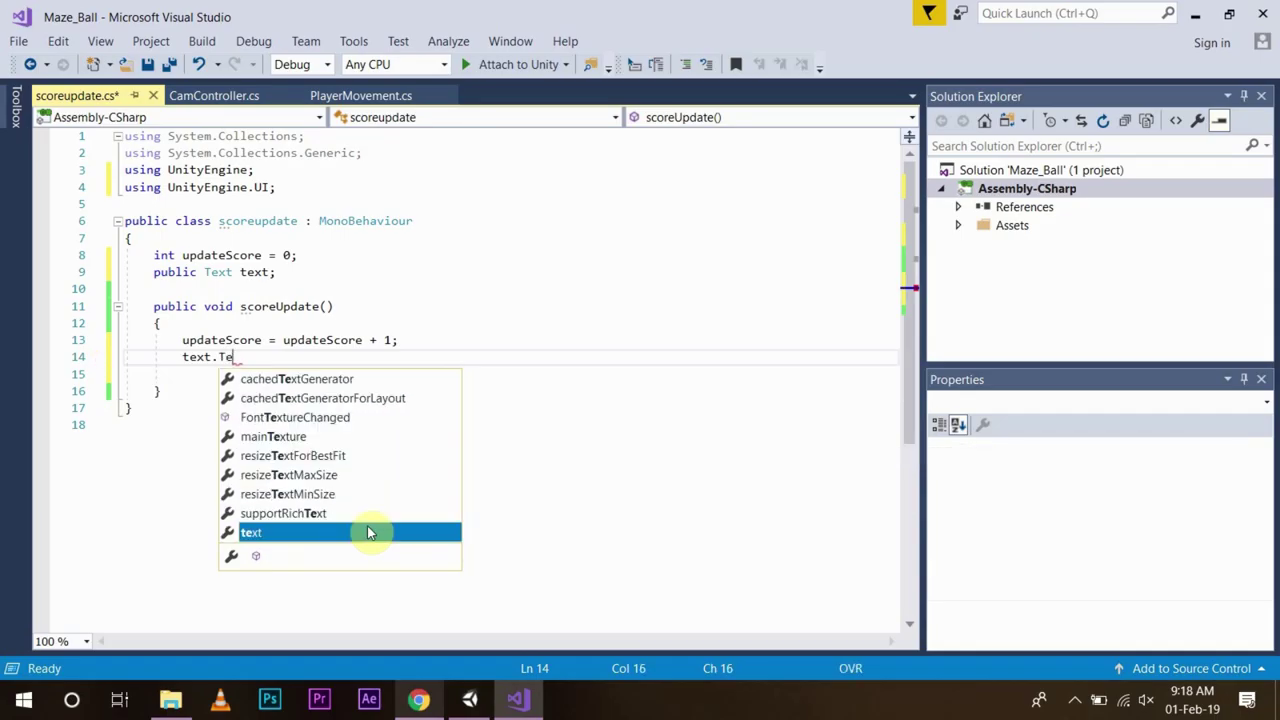
{"action": "double_click", "coordinate": [368, 532]}
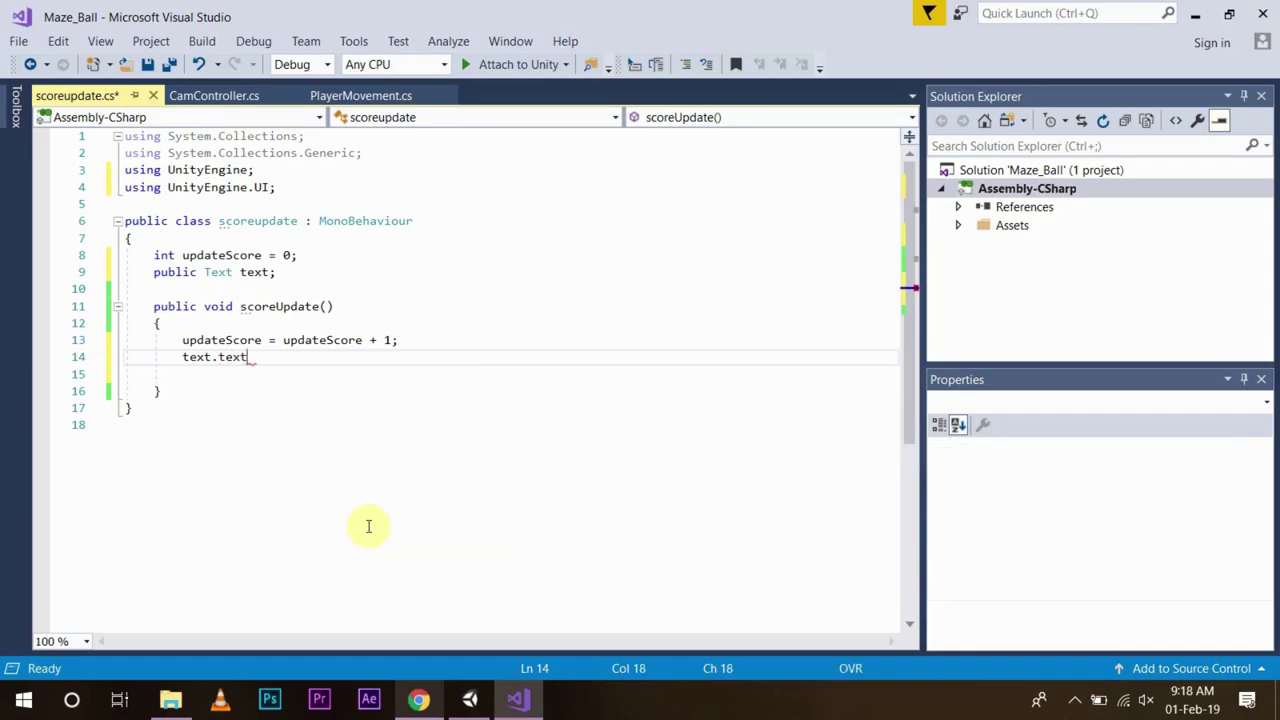
{"action": "type", "text": " = "}
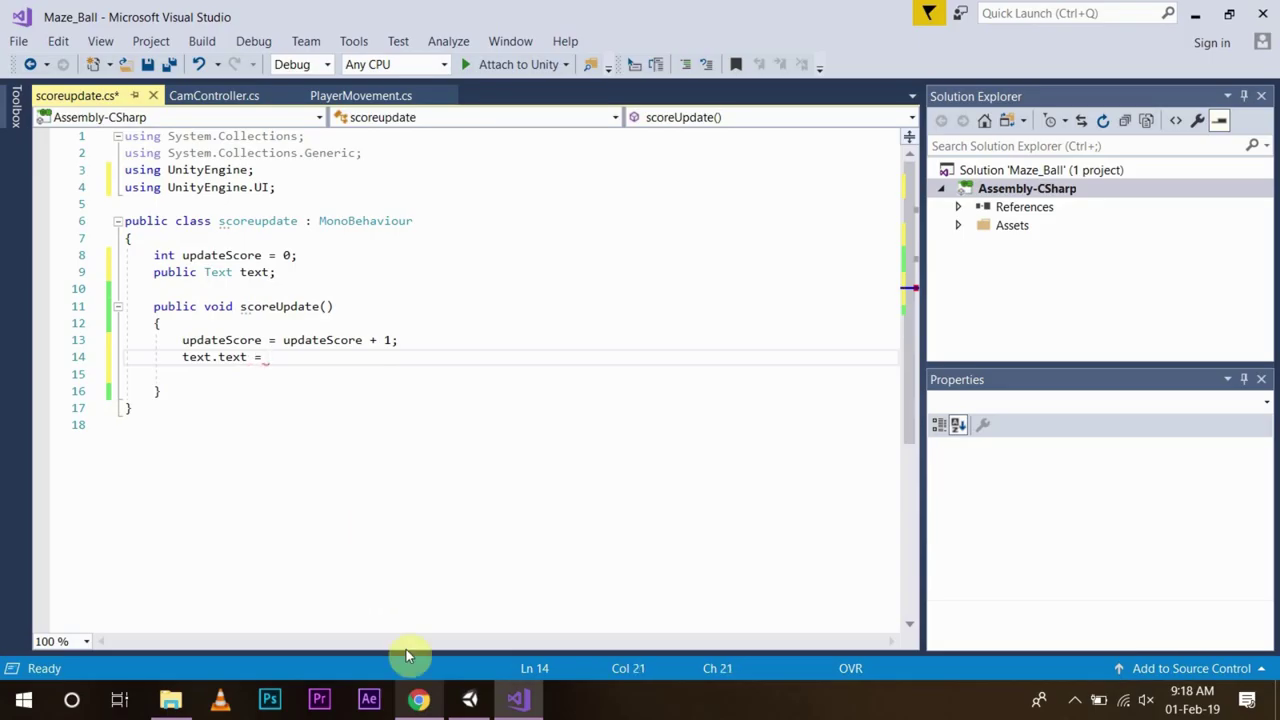
{"action": "type", "text": "\""}
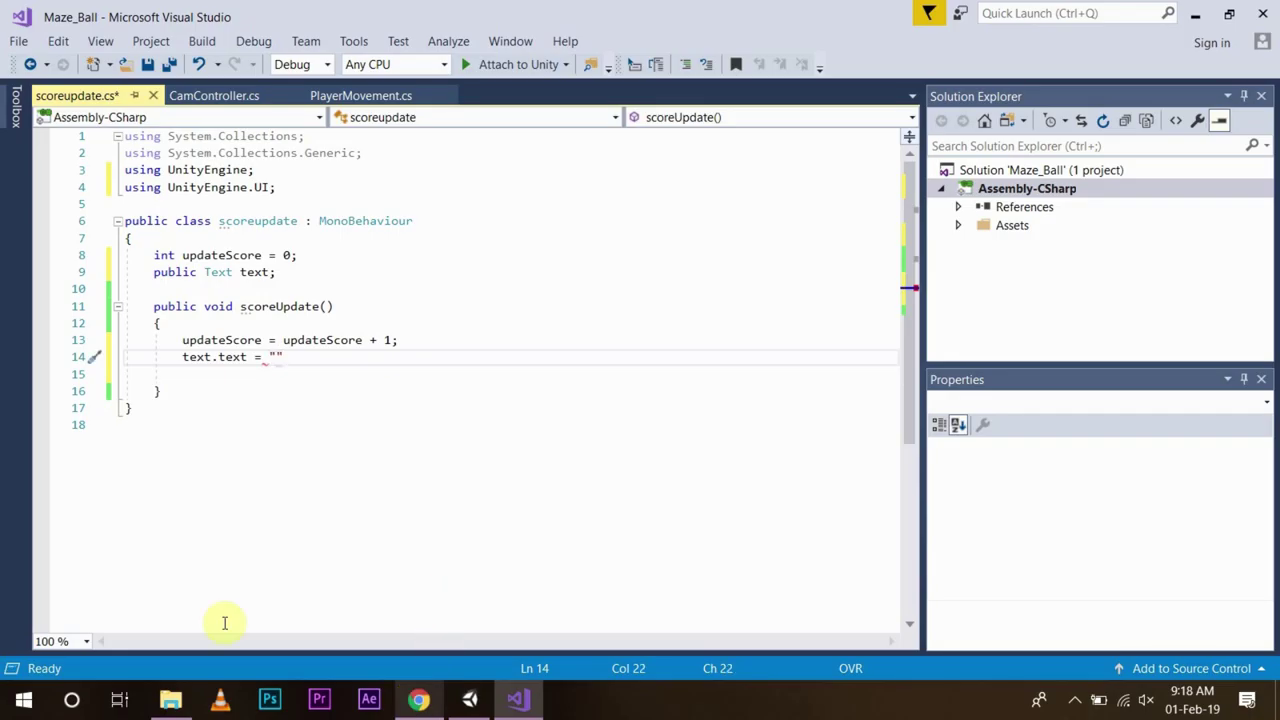
{"action": "type", "text": "sco"}
{"action": "type", "text": "re :\"  + up"}
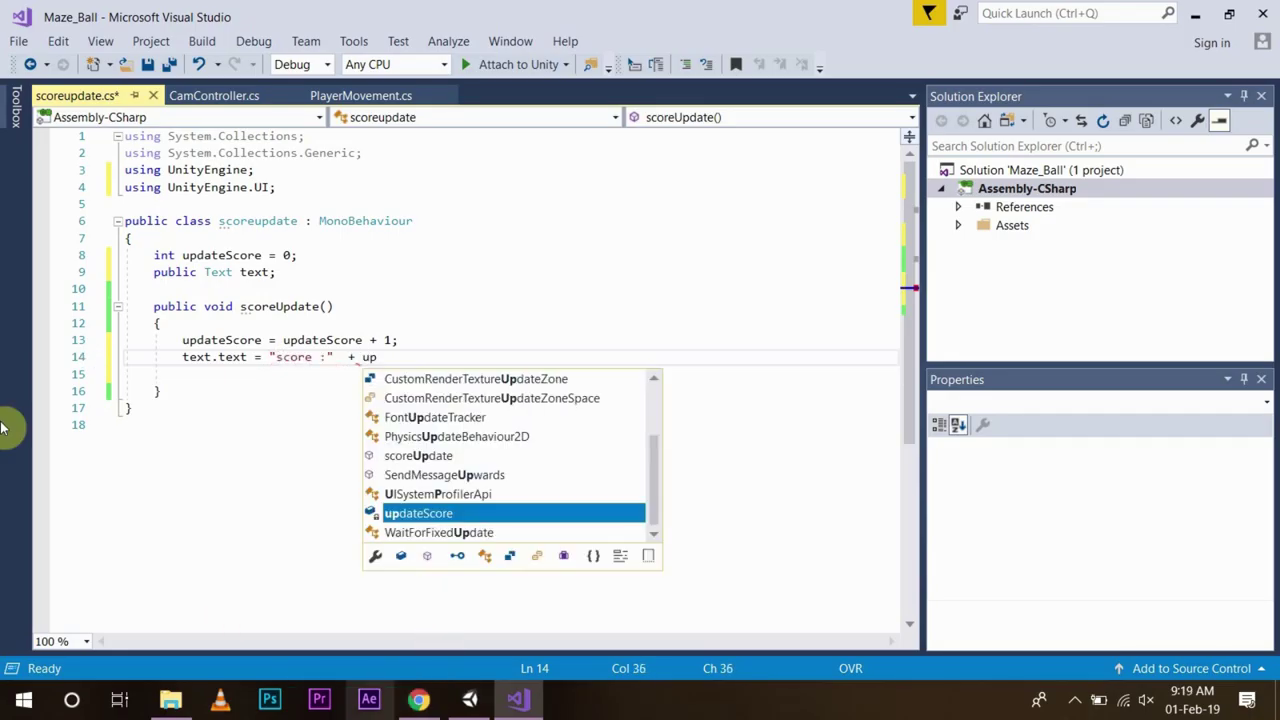
{"action": "type", "text": "date"}
{"action": "key", "text": "Tab"}
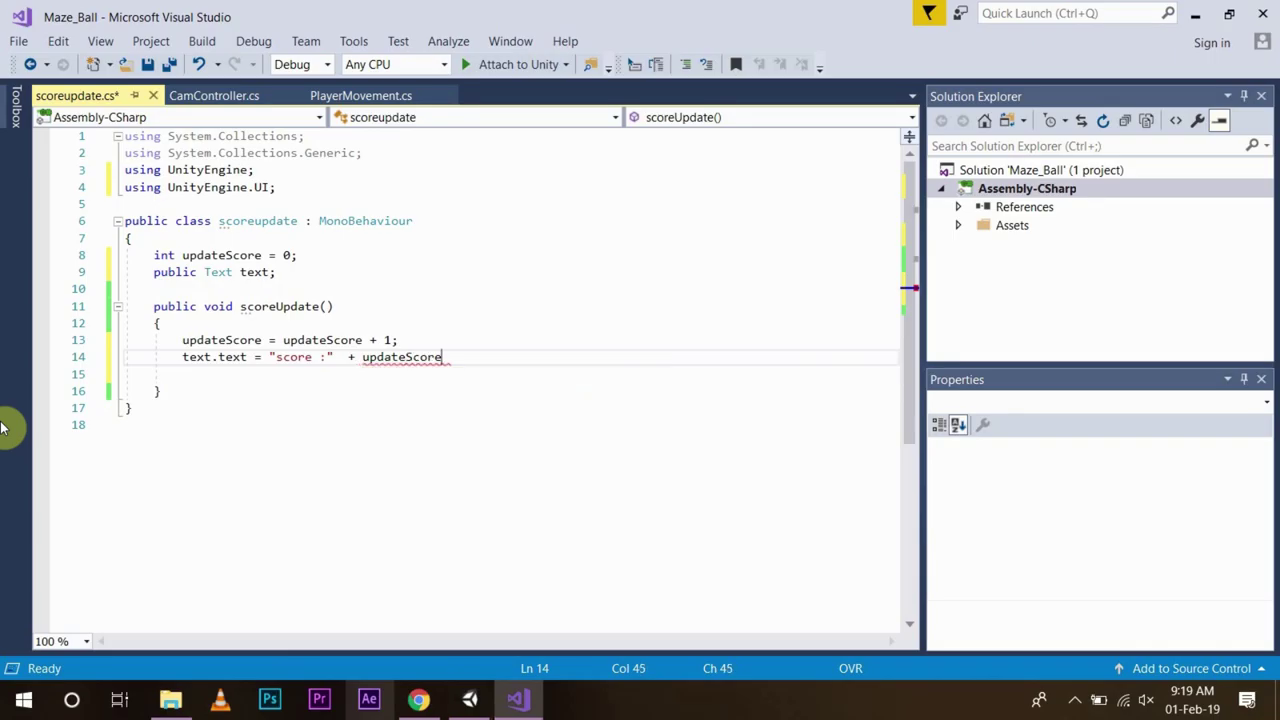
{"action": "type", "text": "."}
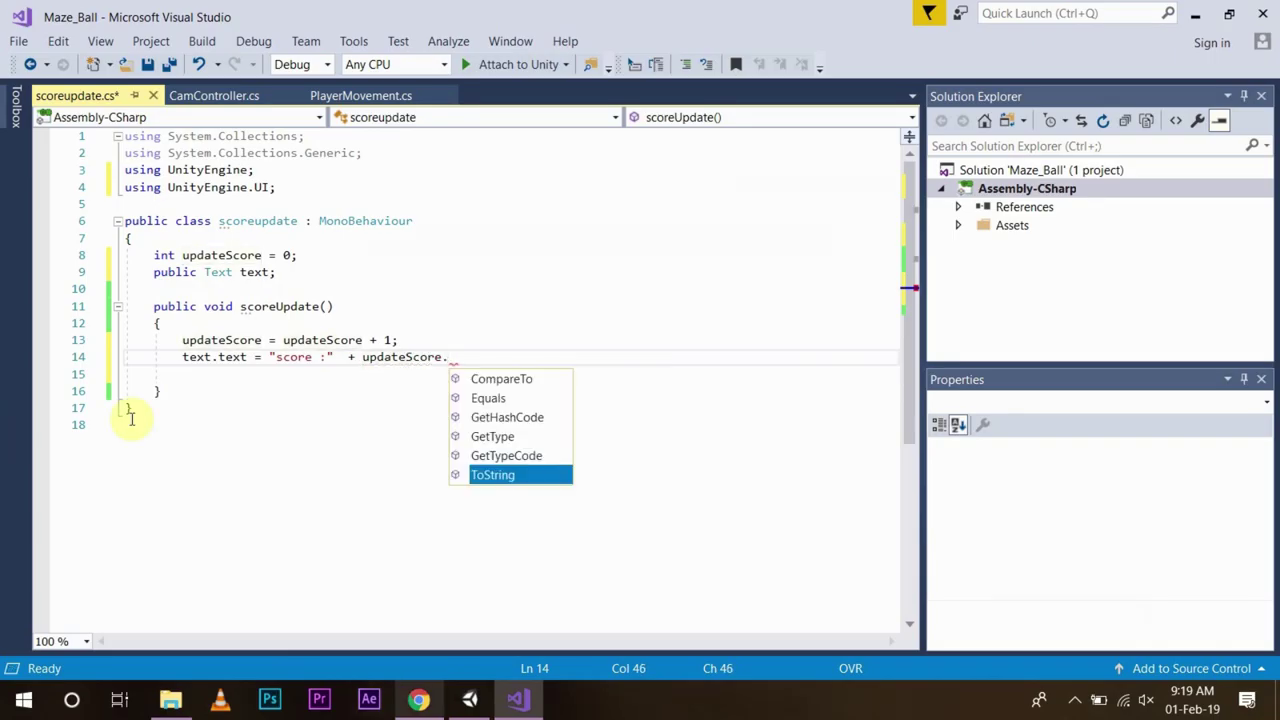
{"action": "type", "text": "To"}
{"action": "key", "text": "Tab"}
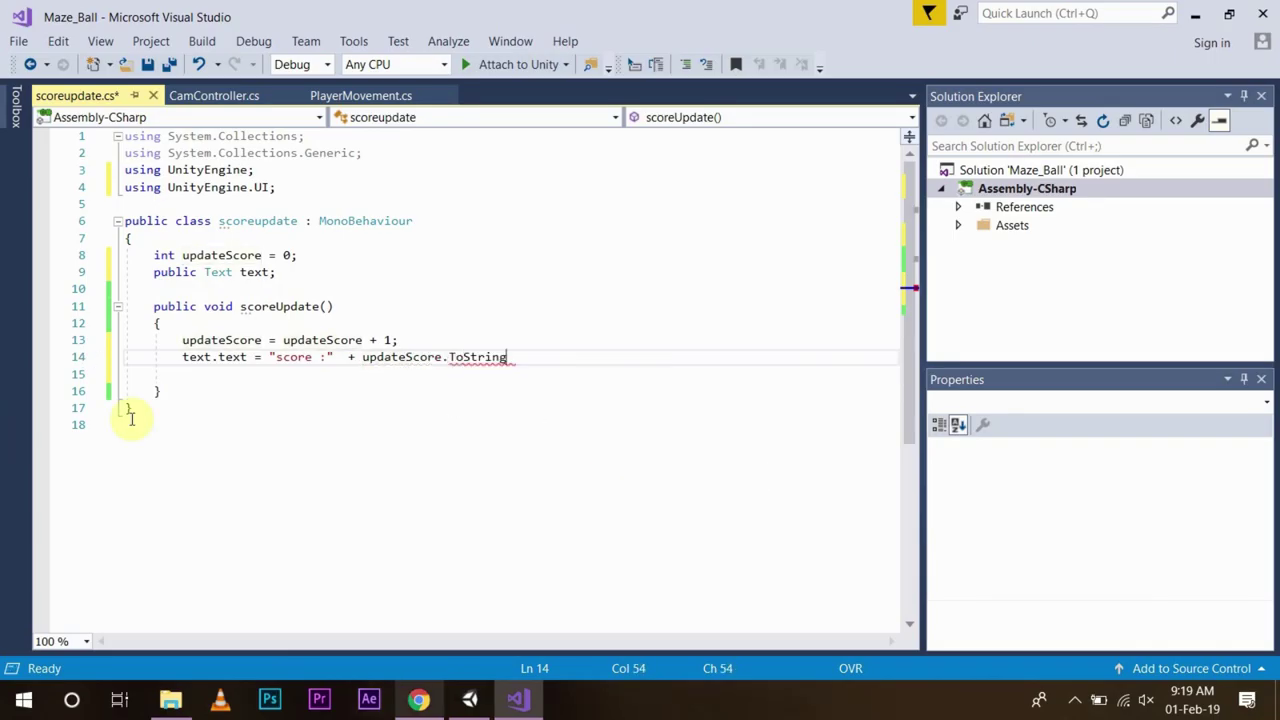
{"action": "type", "text": "();"}
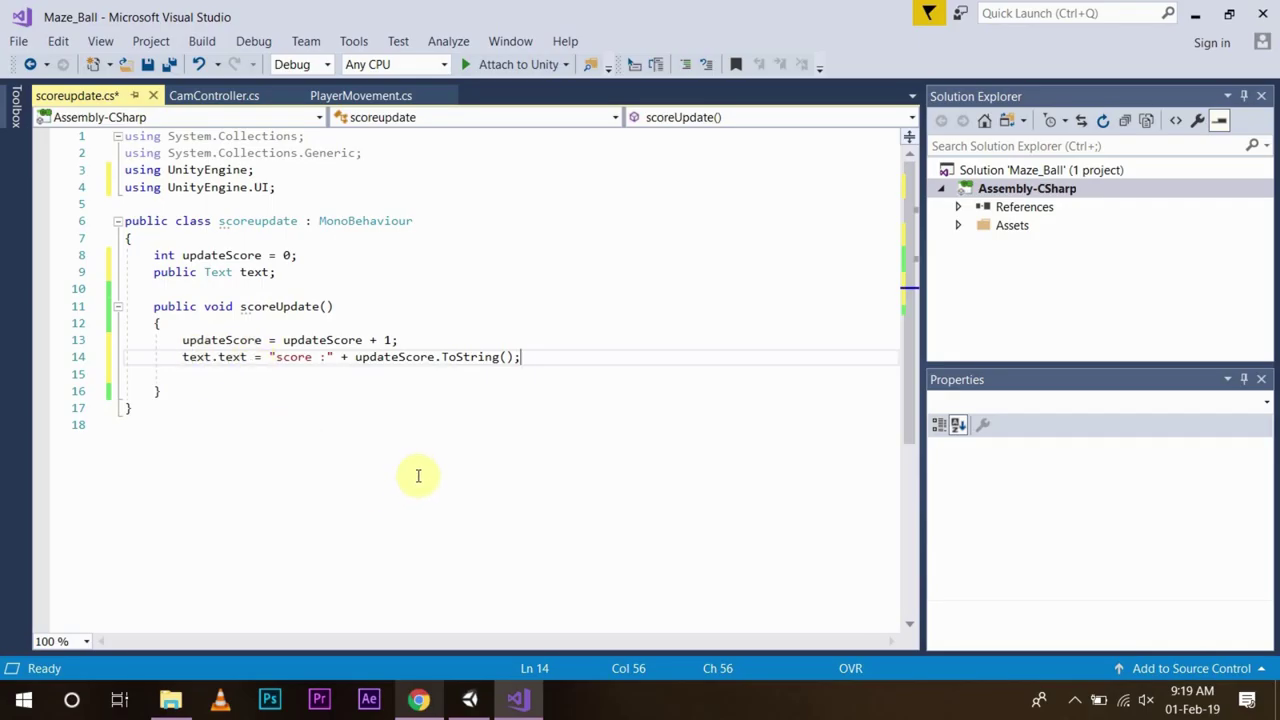
{"action": "key", "text": "ctrl+s"}
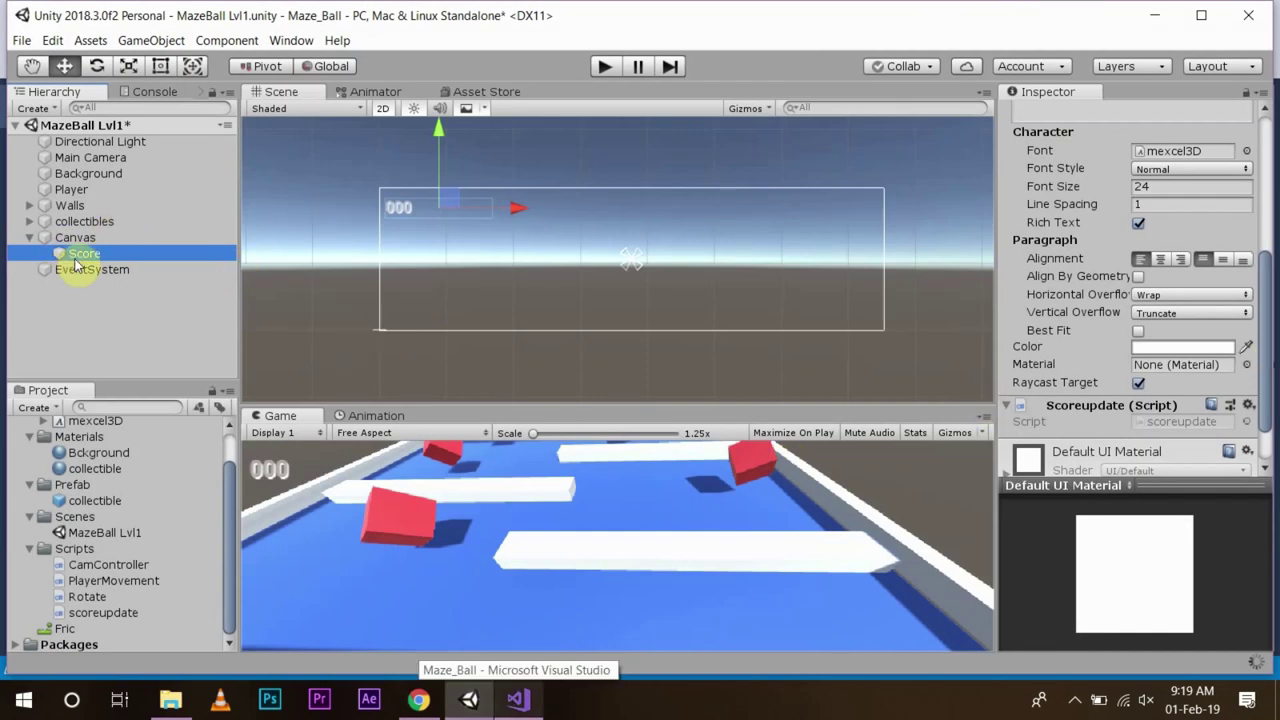
Add the scoreupdate script as a component on the Score object
{"action": "left_click", "coordinate": [77, 263]}
{"action": "scroll", "coordinate": [1030, 370], "scroll_direction": "down", "scroll_amount": 2}
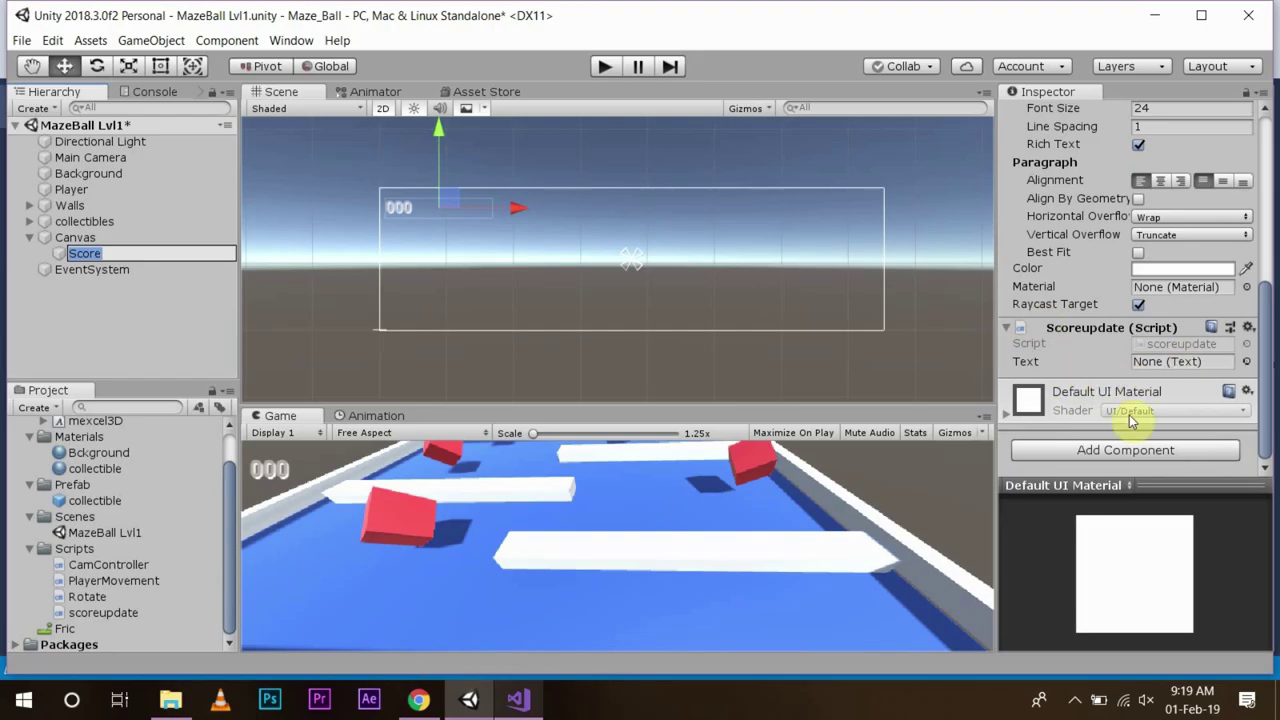
{"action": "scroll", "coordinate": [1137, 368], "scroll_direction": "up", "scroll_amount": 4}
{"action": "scroll", "coordinate": [1137, 368], "scroll_direction": "up", "scroll_amount": 1}
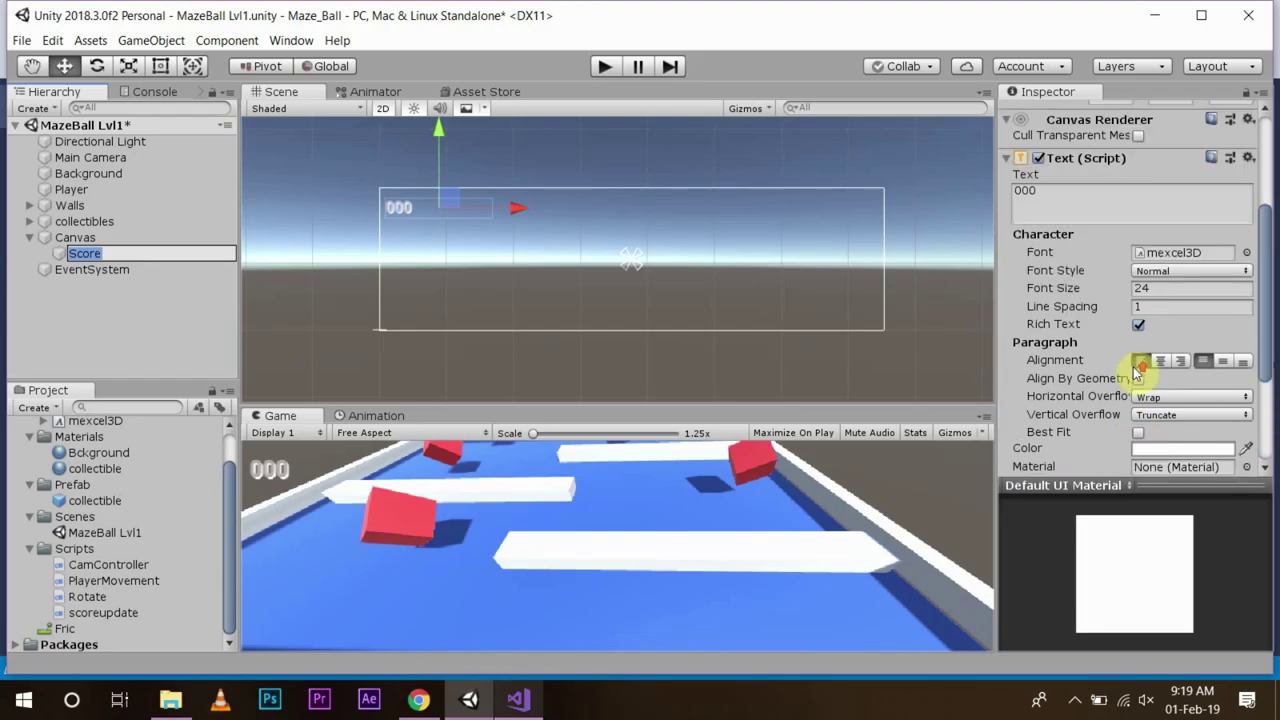
{"action": "left_click", "coordinate": [1065, 170]}
{"action": "scroll", "coordinate": [1105, 420], "scroll_direction": "down", "scroll_amount": 1}
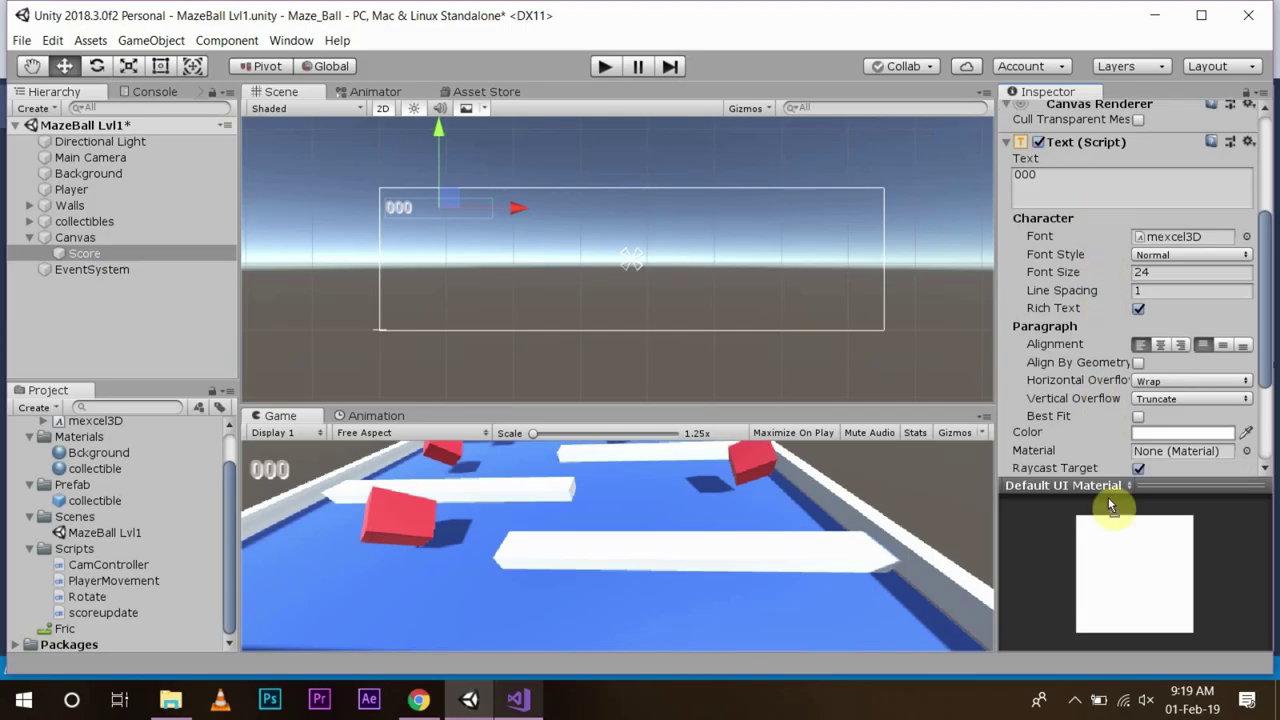
{"action": "left_click_drag", "start_coordinate": [1110, 505], "coordinate": [1150, 460]}
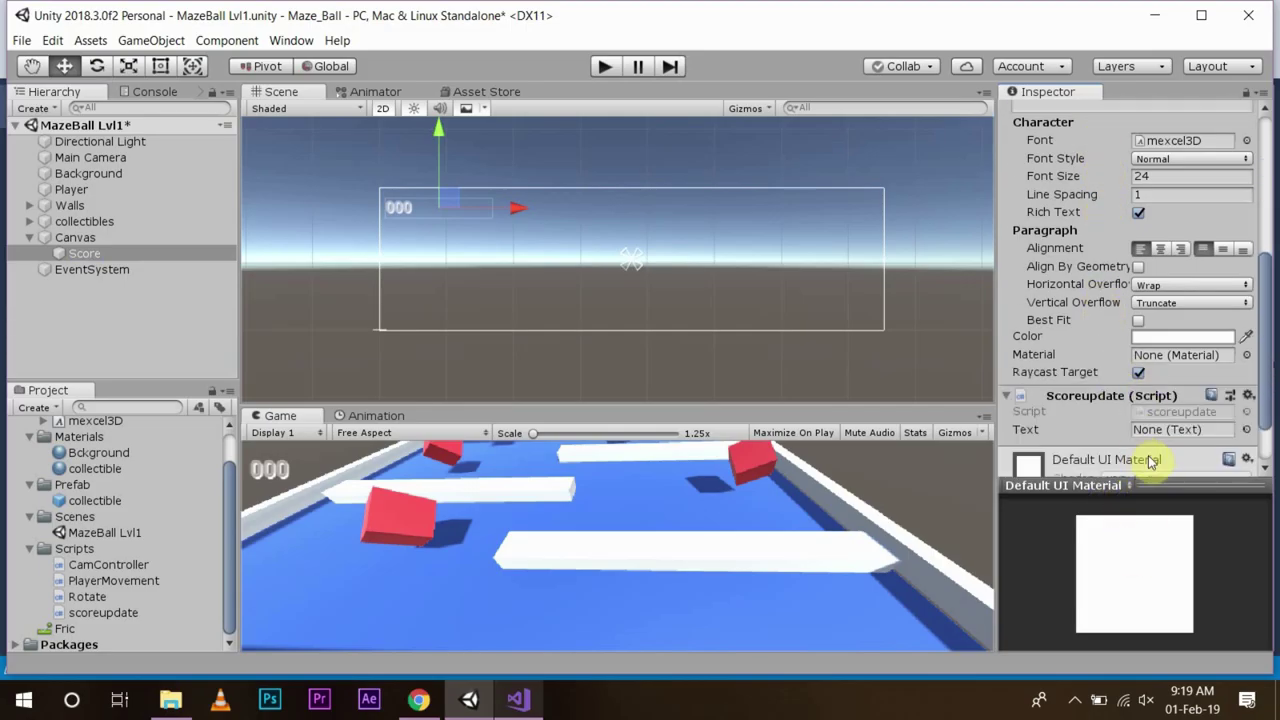
Link Score (Text) to the scoreupdate Text field and save the scene
{"action": "left_click_drag", "start_coordinate": [84, 253], "coordinate": [1180, 429]}
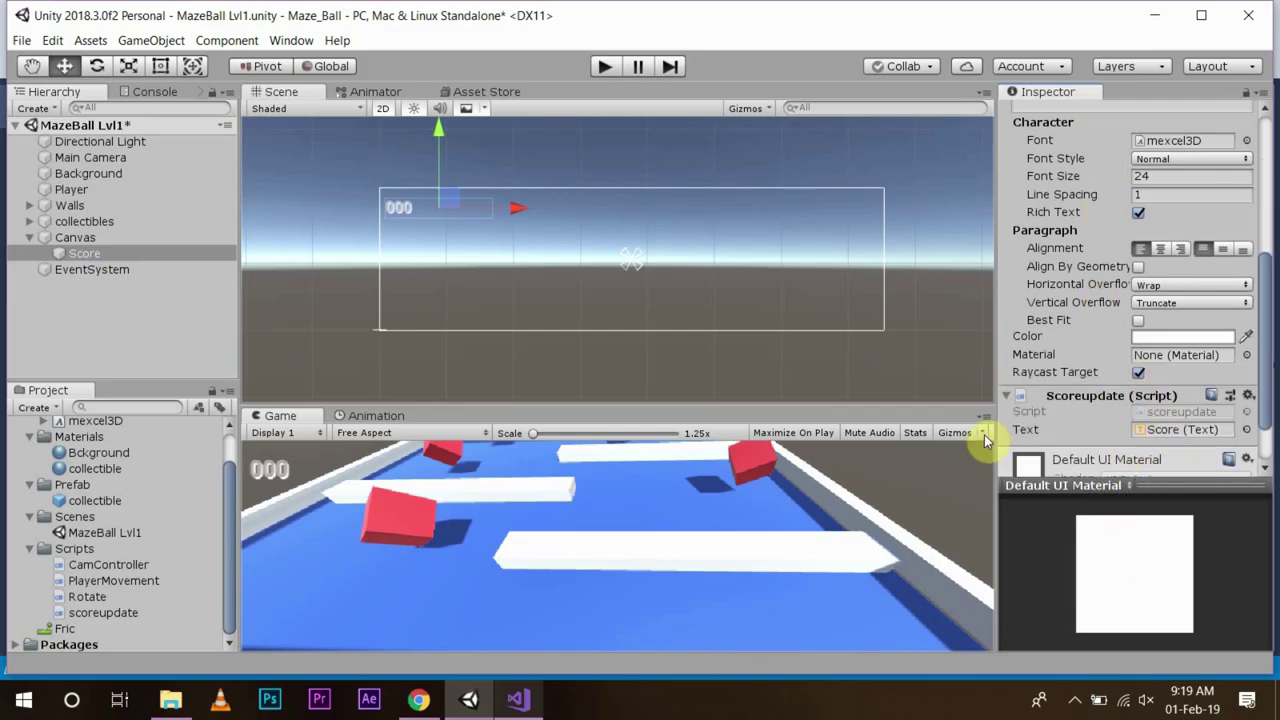
{"action": "key", "text": "ctrl+s"}
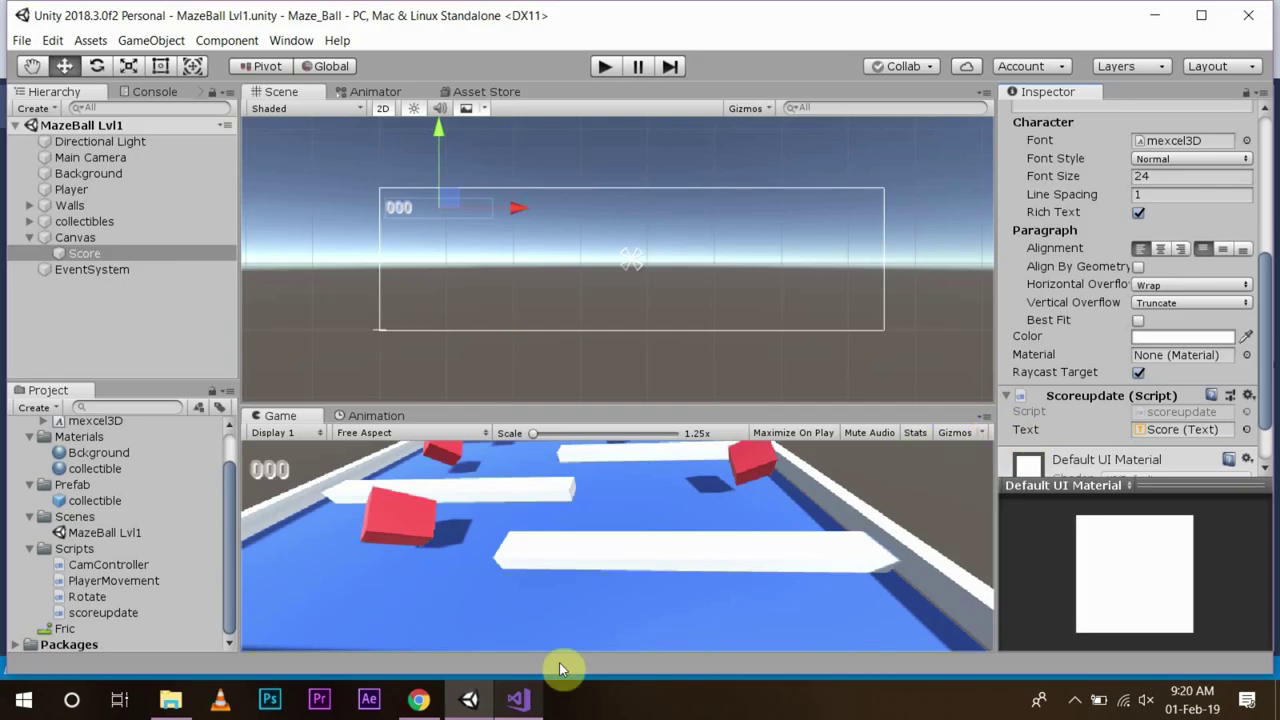
{"action": "left_click", "coordinate": [522, 700]}
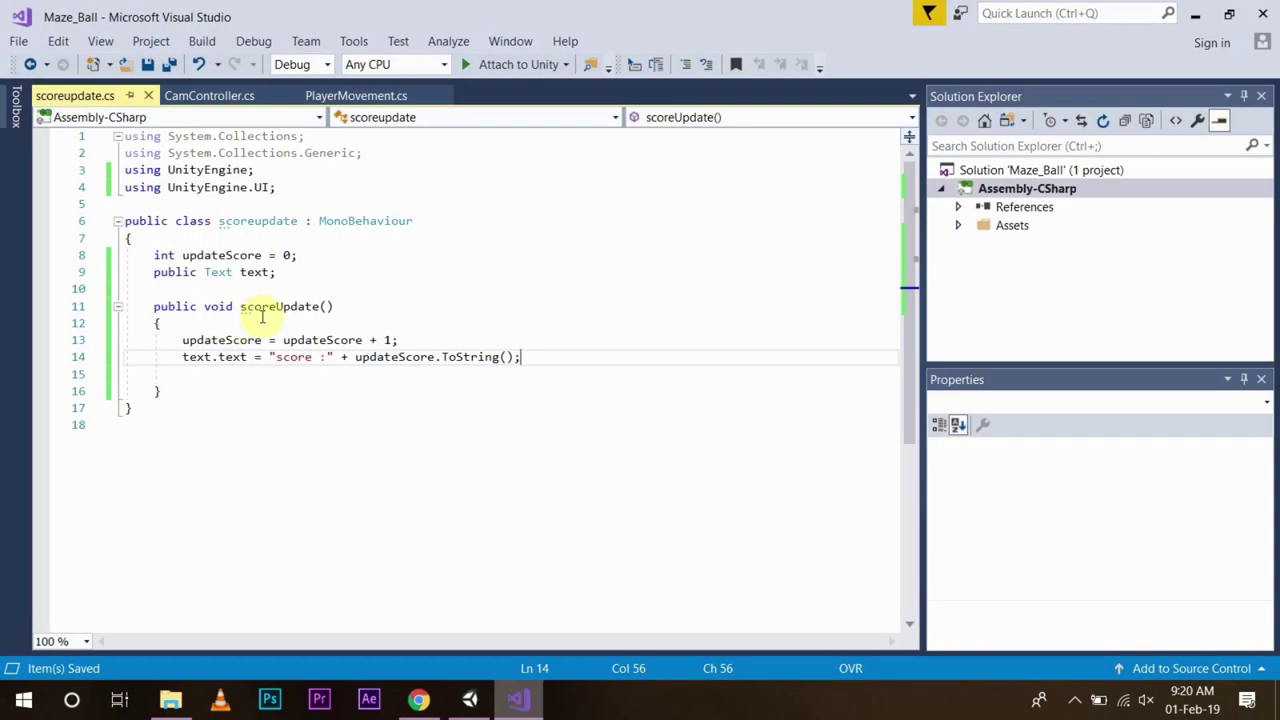
{"action": "left_click", "coordinate": [470, 700]}
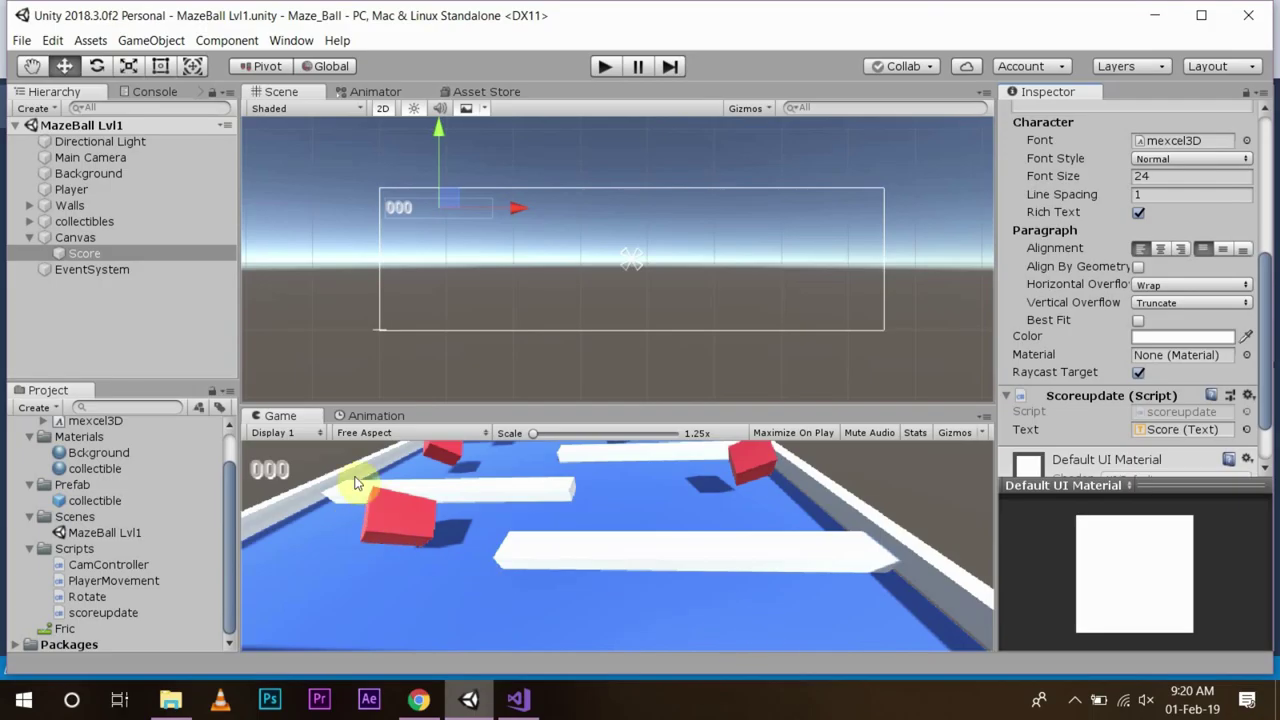
Open the PlayerMovement script in Visual Studio
{"action": "left_click", "coordinate": [136, 588]}
{"action": "double_click", "coordinate": [136, 588]}
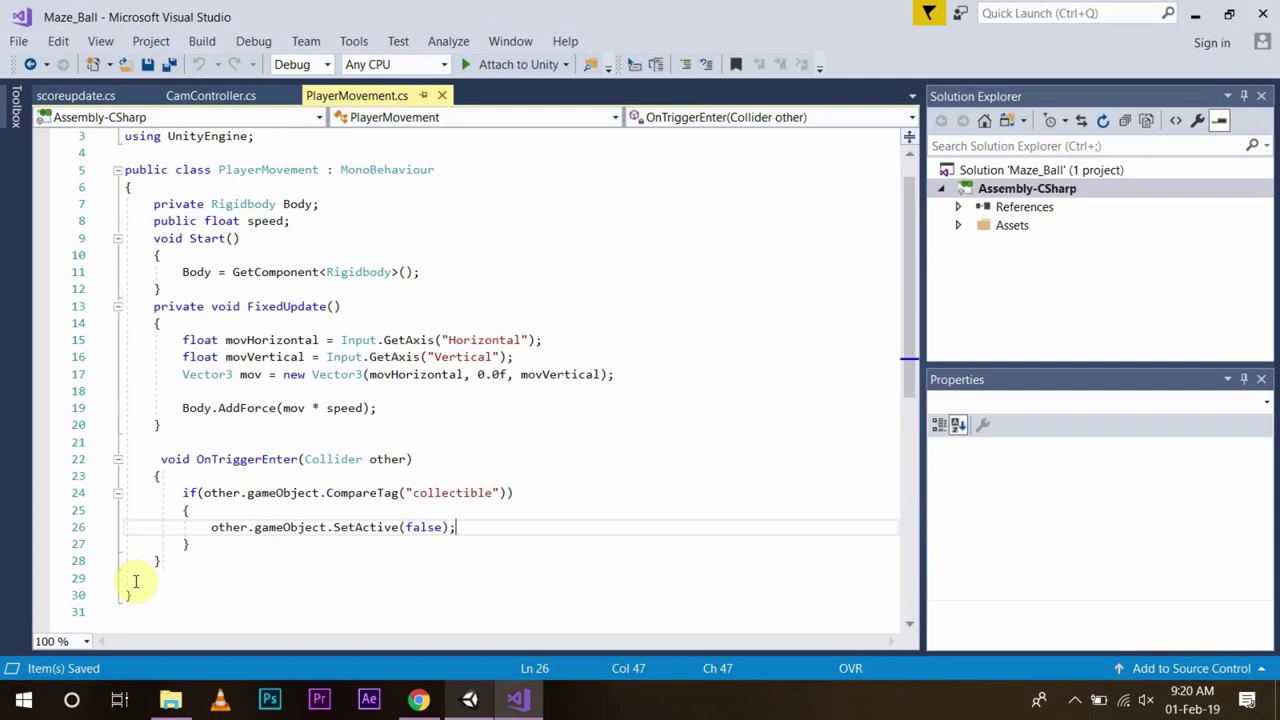
{"action": "scroll", "coordinate": [517, 557], "scroll_direction": "down", "scroll_amount": 1}
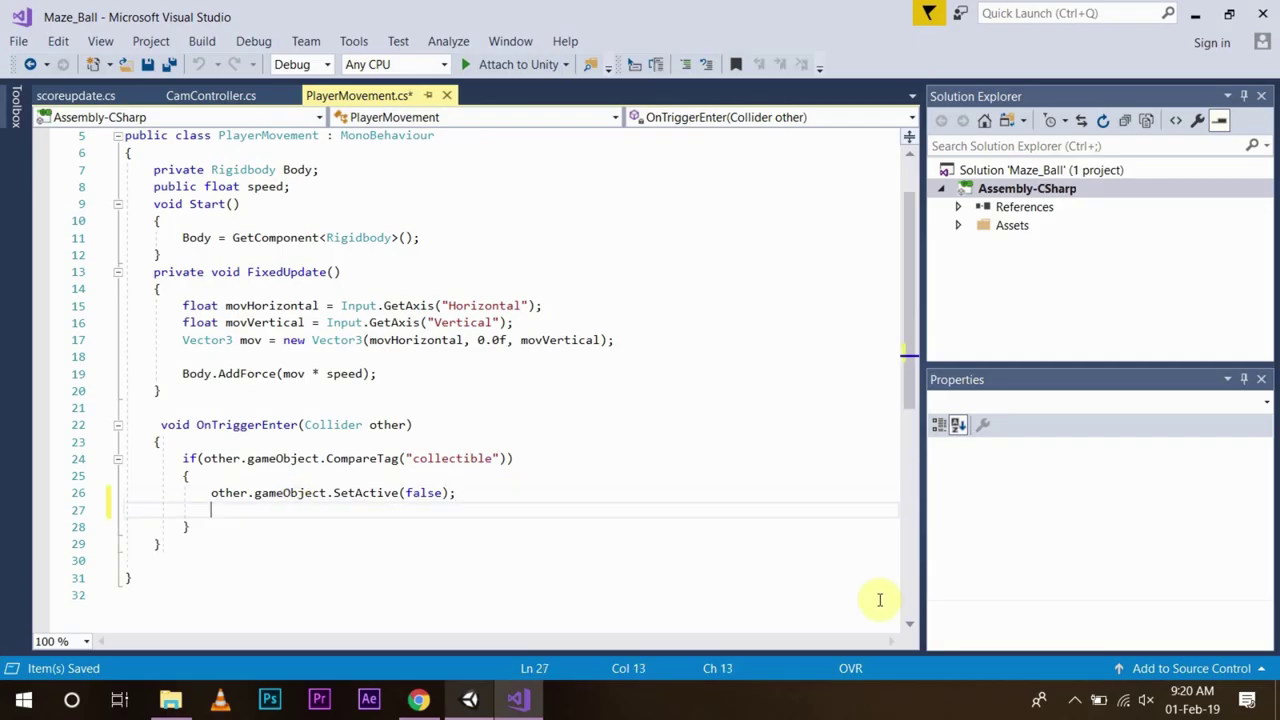
Call FindObjectOfType<scoreupdate>().scoreUpdate() on collectible pickup at line 27, and save
{"action": "type", "text": "fi"}
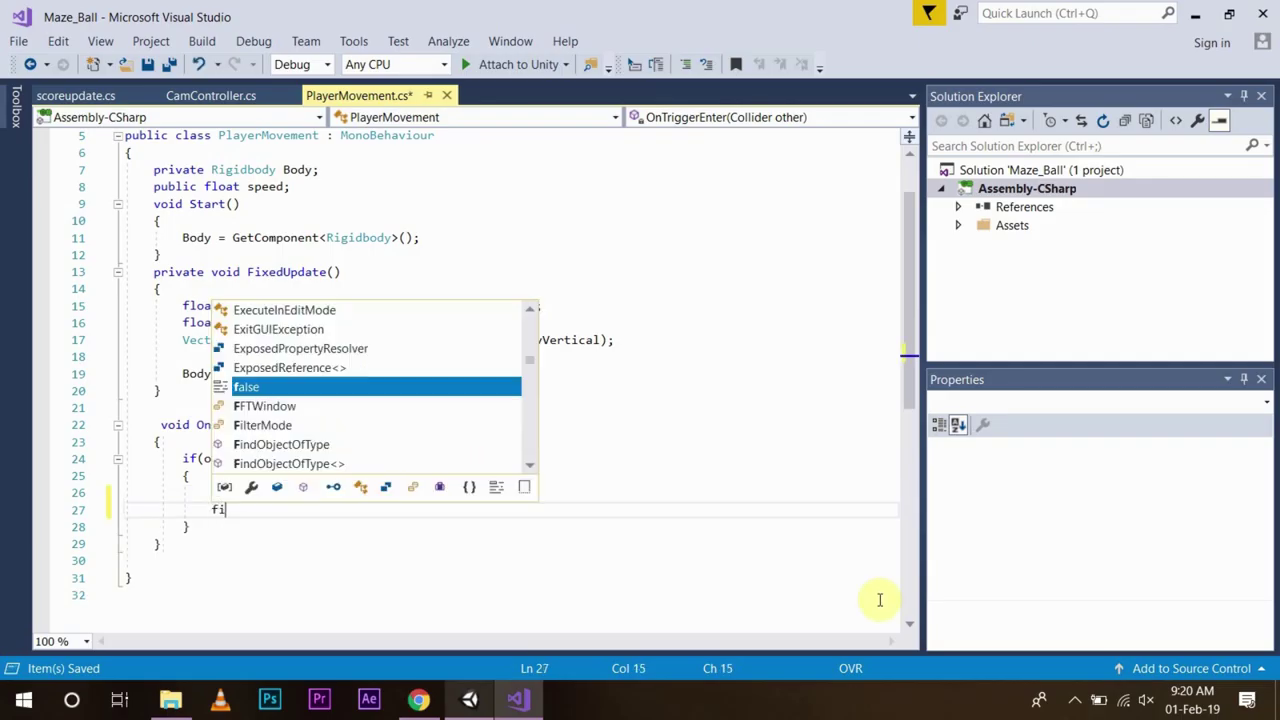
{"action": "type", "text": "nd"}
{"action": "key", "text": "Down"}
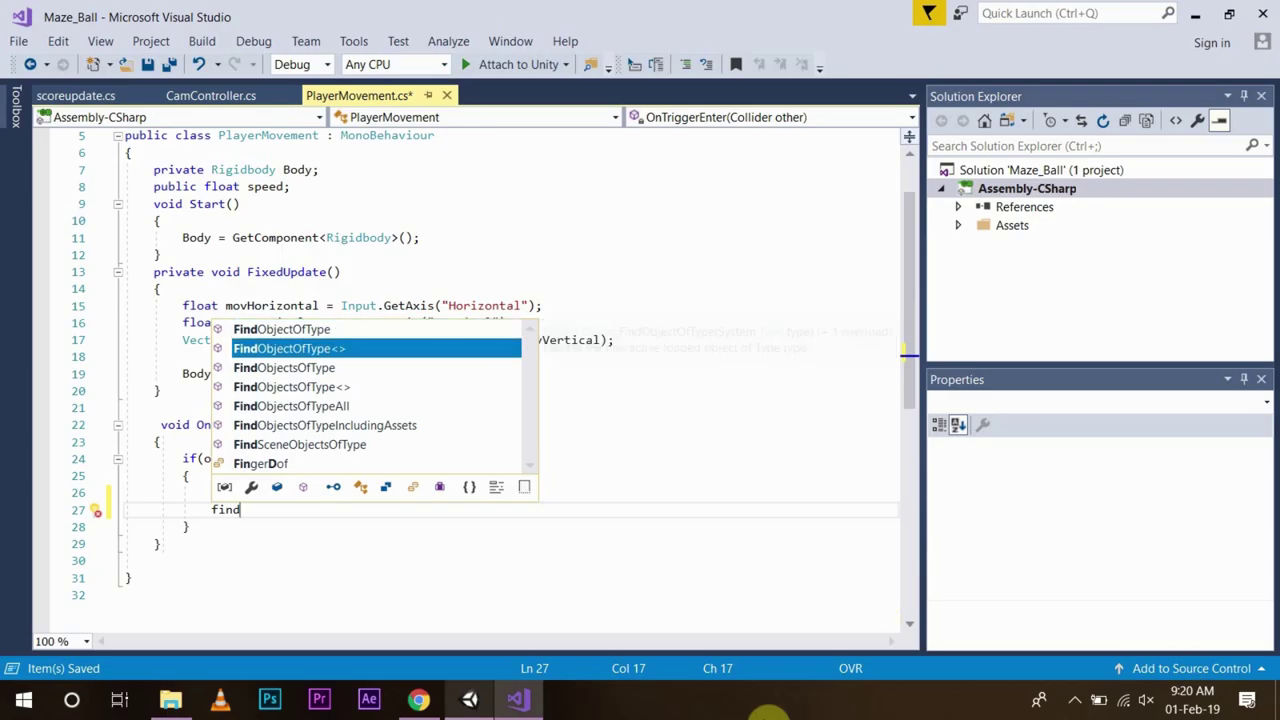
{"action": "key", "text": "Tab"}
{"action": "type", "text": "<"}
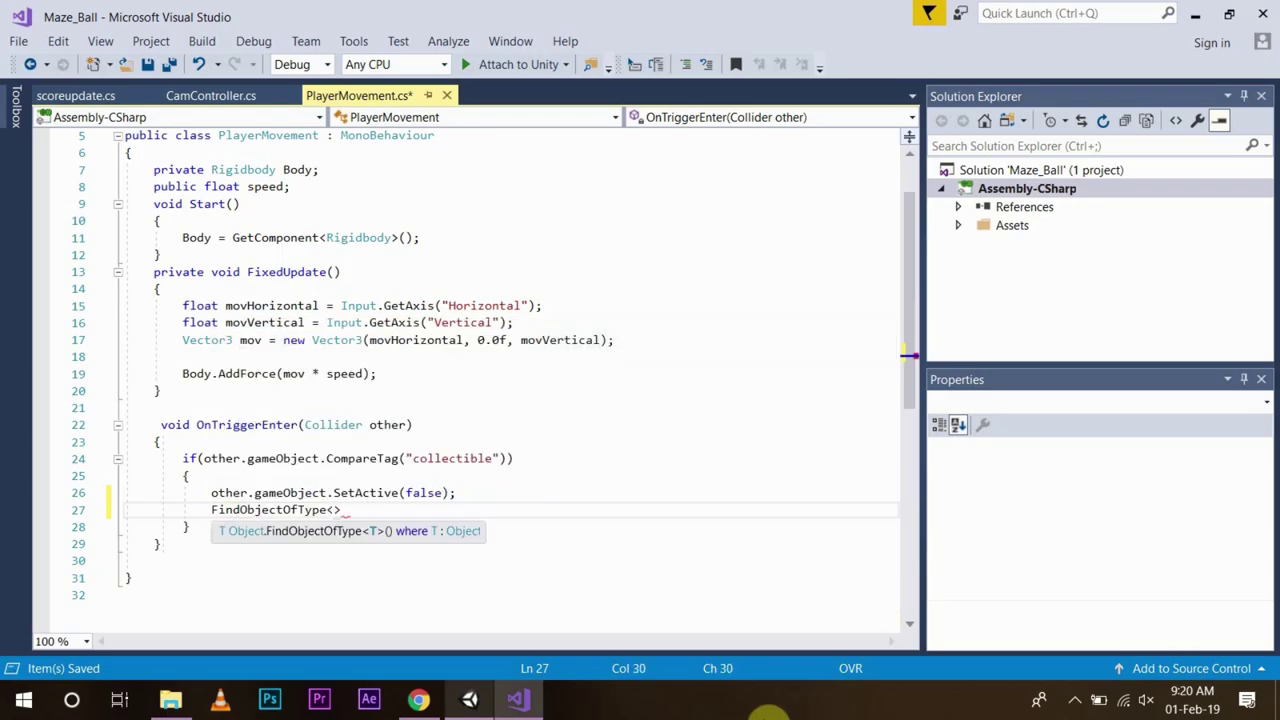
{"action": "type", "text": "scoreupdate"}
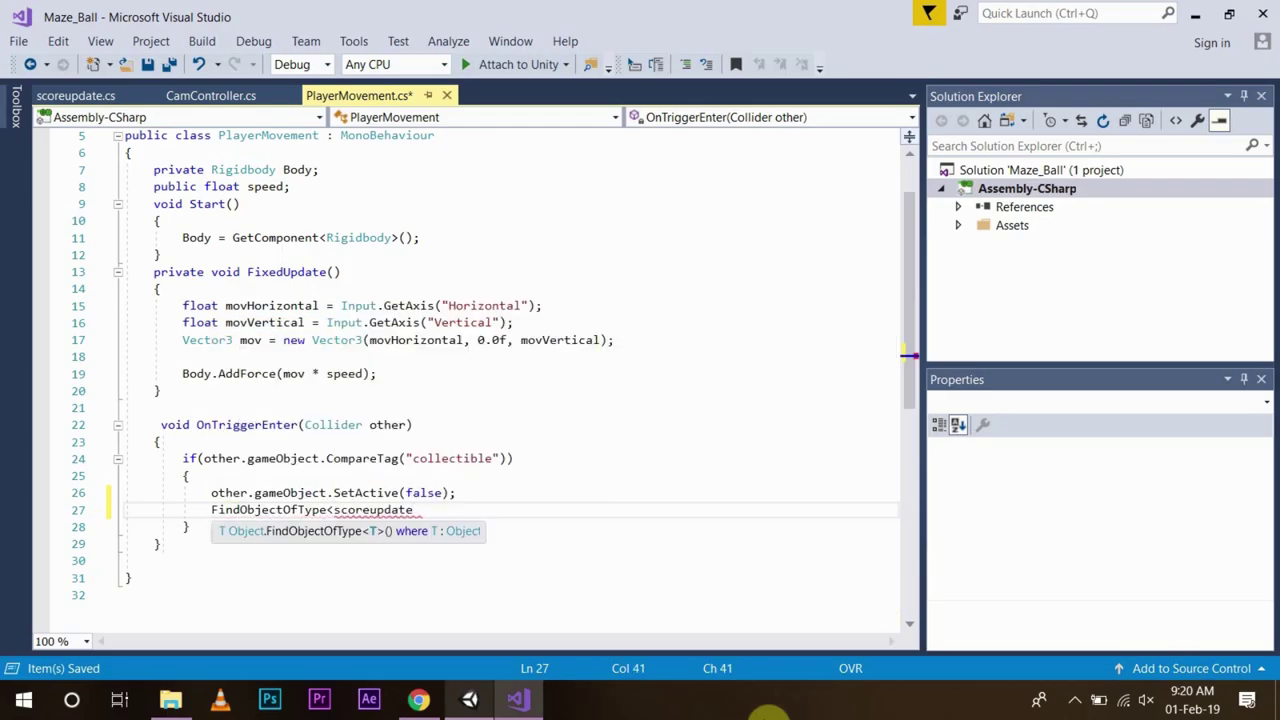
{"action": "type", "text": ">()"}
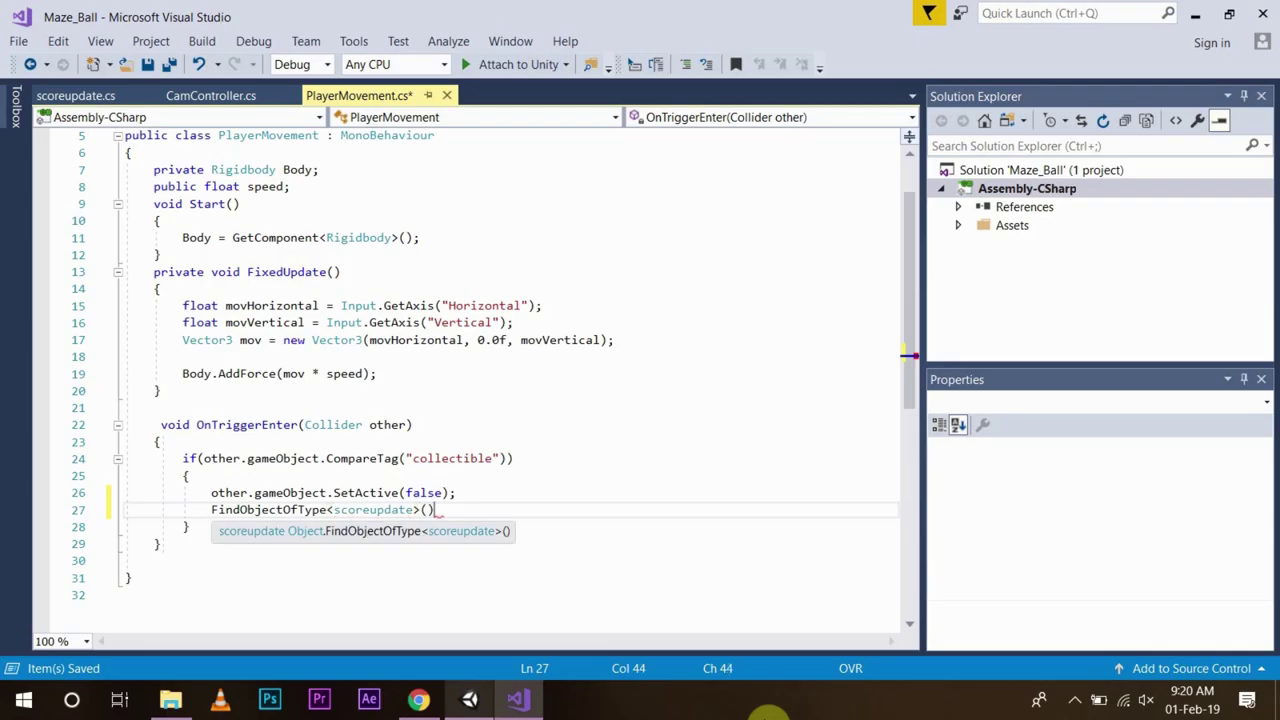
{"action": "type", "text": ".sc"}
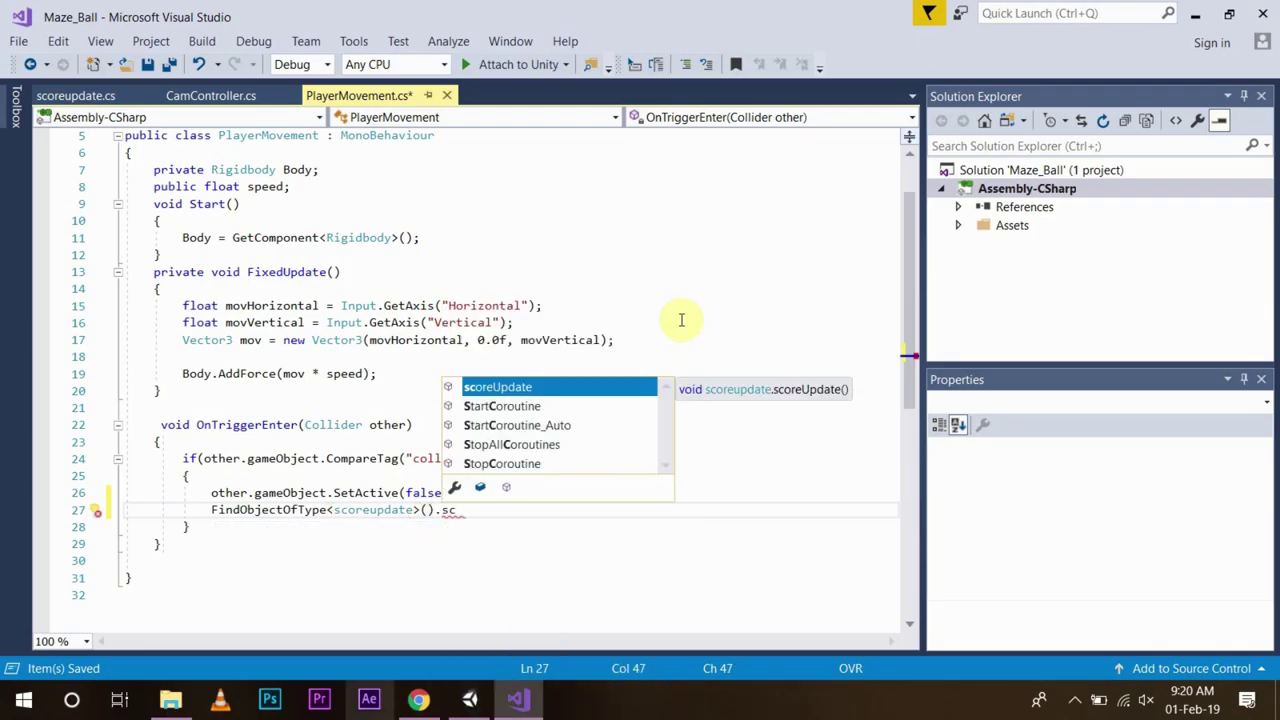
{"action": "key", "text": "Tab"}
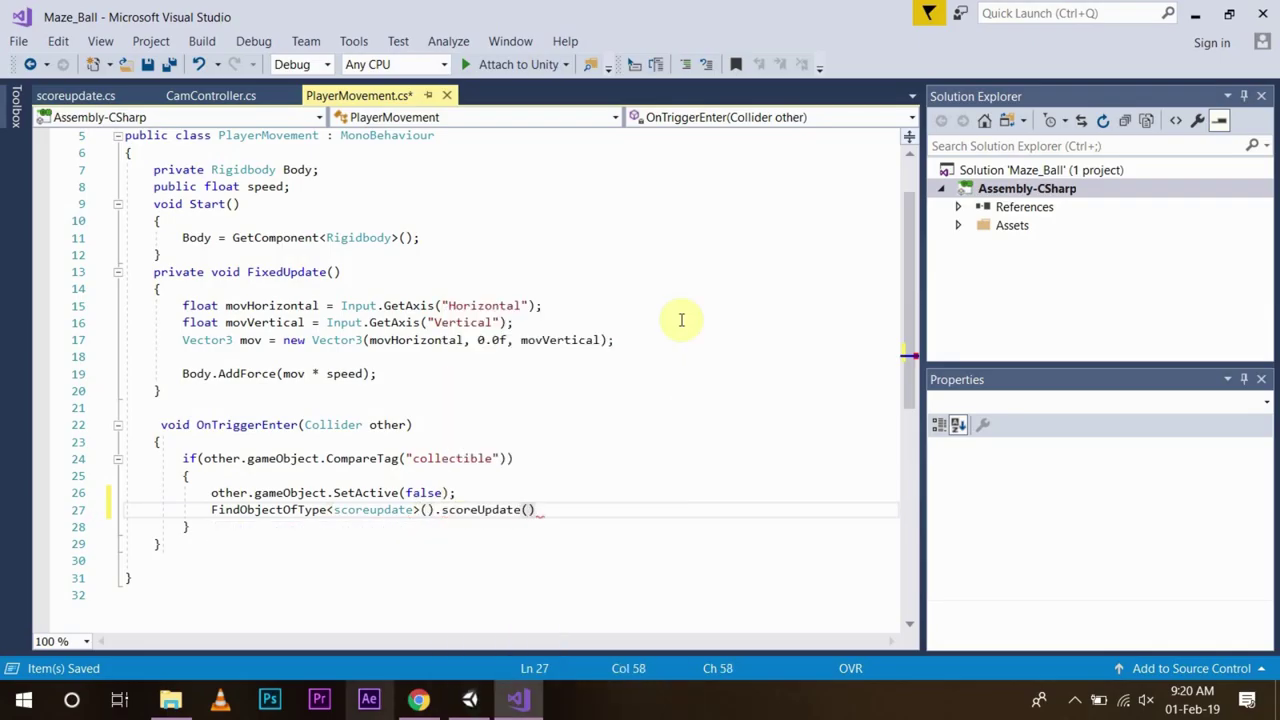
{"action": "key", "text": "ctrl+s"}
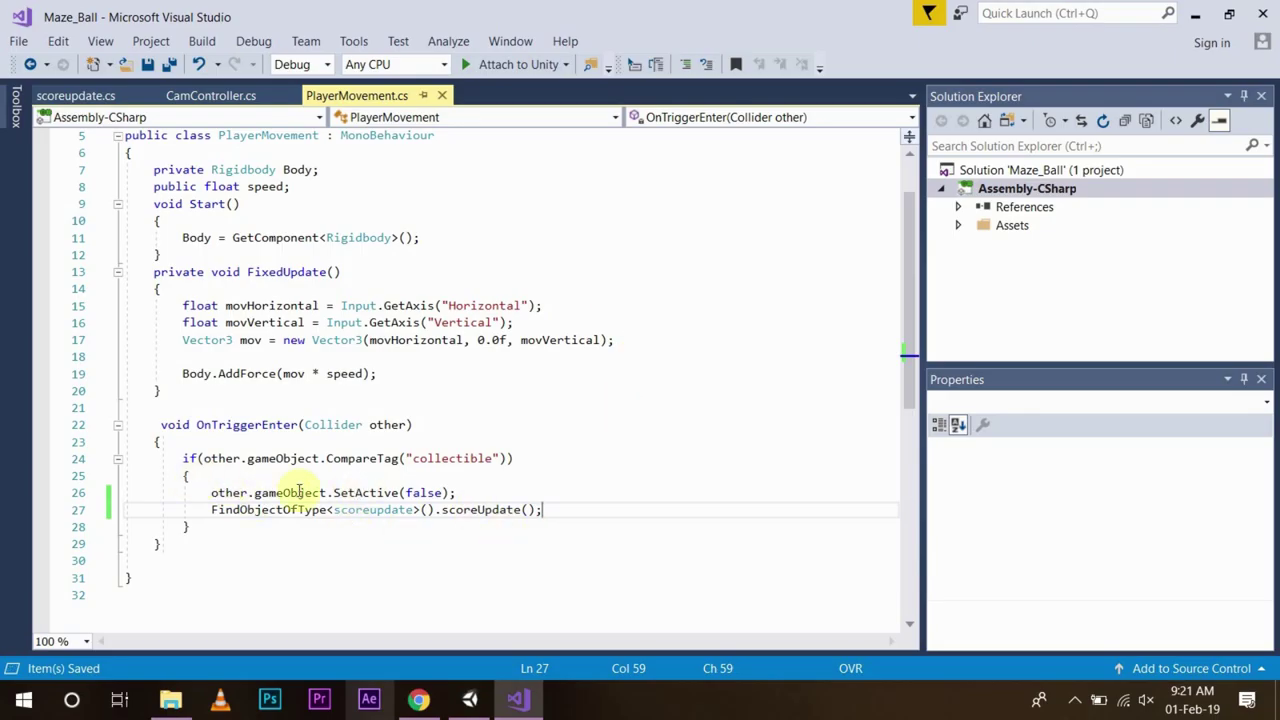
{"action": "mouse_move", "coordinate": [204, 492]}
{"action": "left_mouse_down"}
{"action": "mouse_move", "coordinate": [523, 498]}
{"action": "mouse_move", "coordinate": [303, 510]}
{"action": "left_mouse_up"}
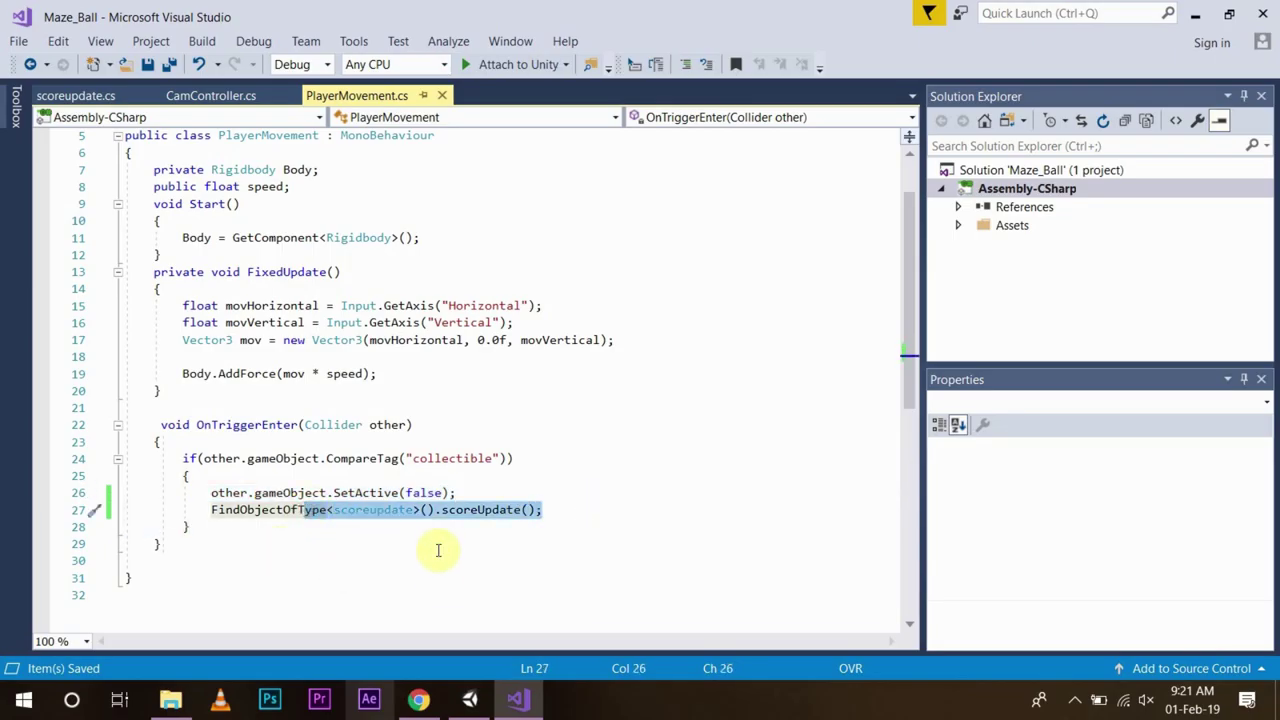
{"action": "left_click", "coordinate": [469, 699]}
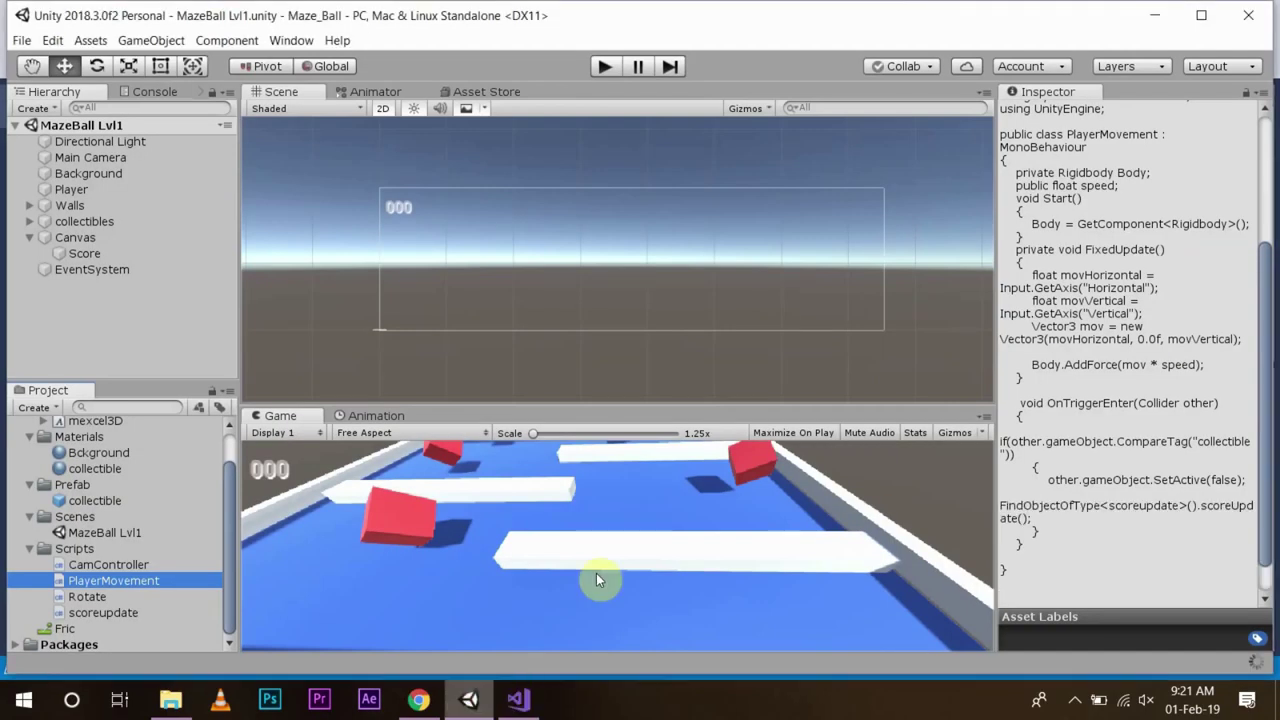
{"action": "left_click", "coordinate": [606, 68]}
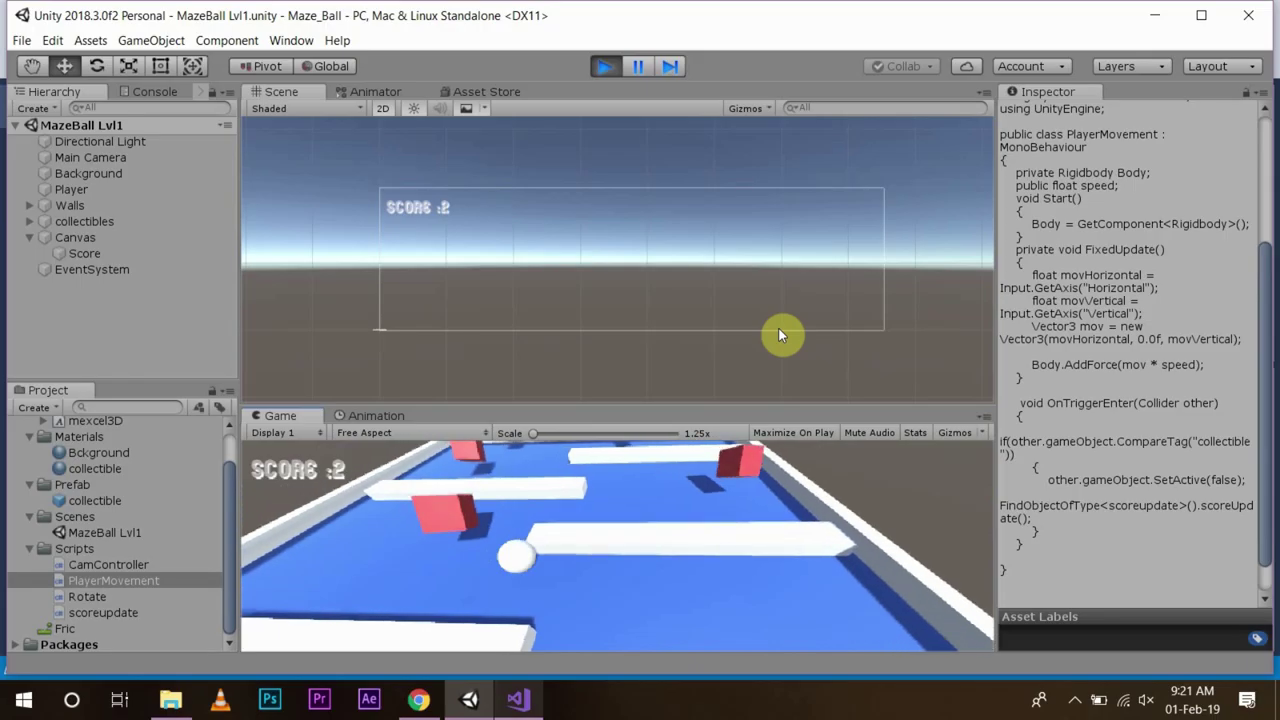
{"action": "key", "text": "ctrl+p"}
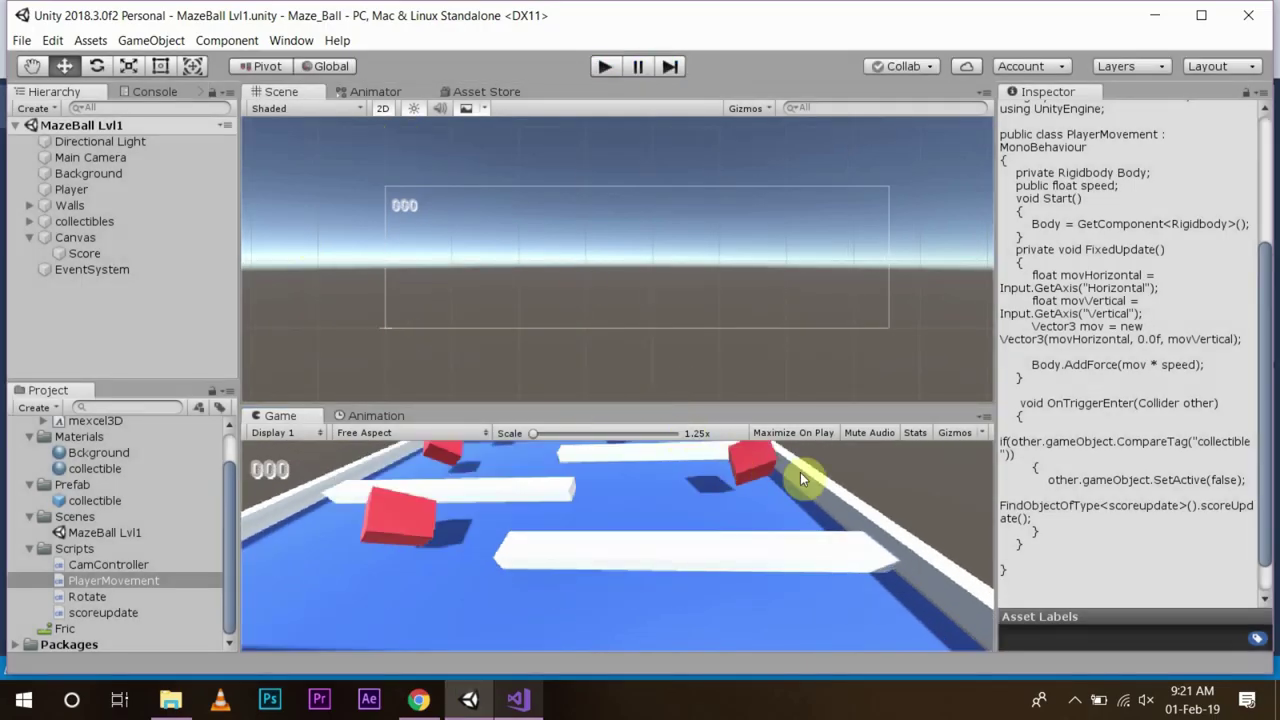
Enable Maximize On Play, then test-play collecting cubes until the score reads 4
{"action": "left_click", "coordinate": [795, 433]}
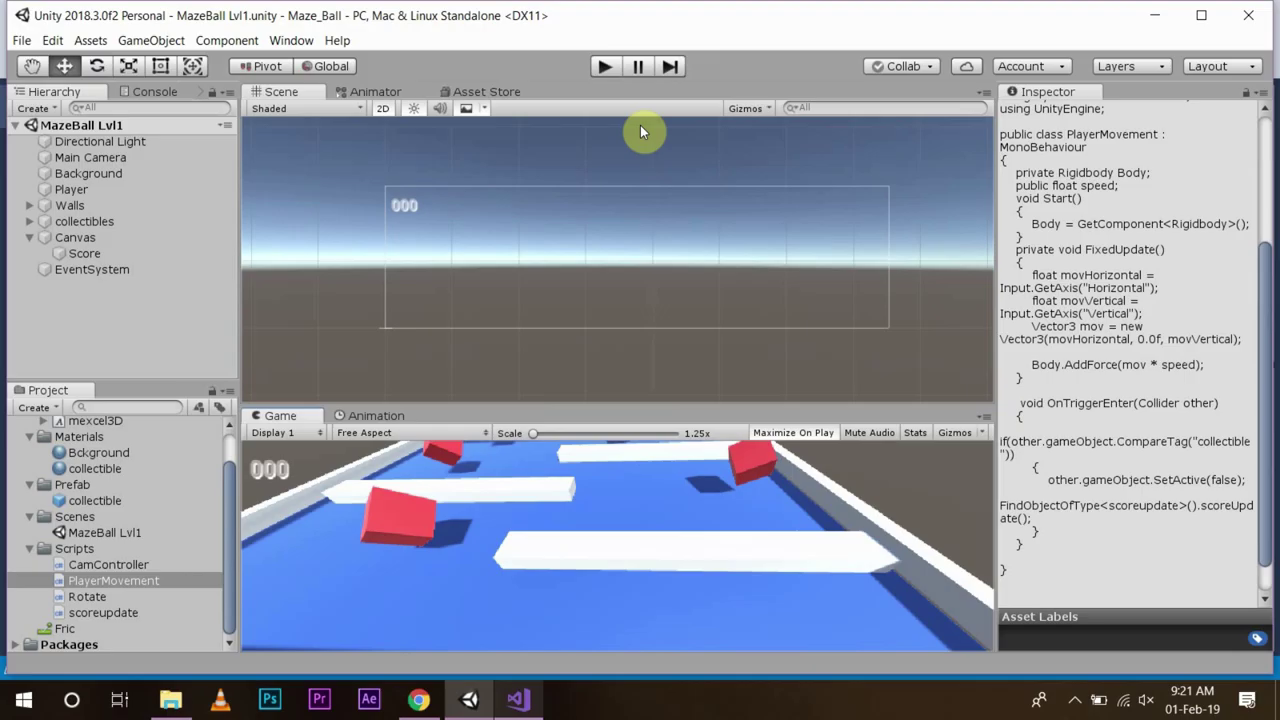
{"action": "left_click", "coordinate": [604, 67]}
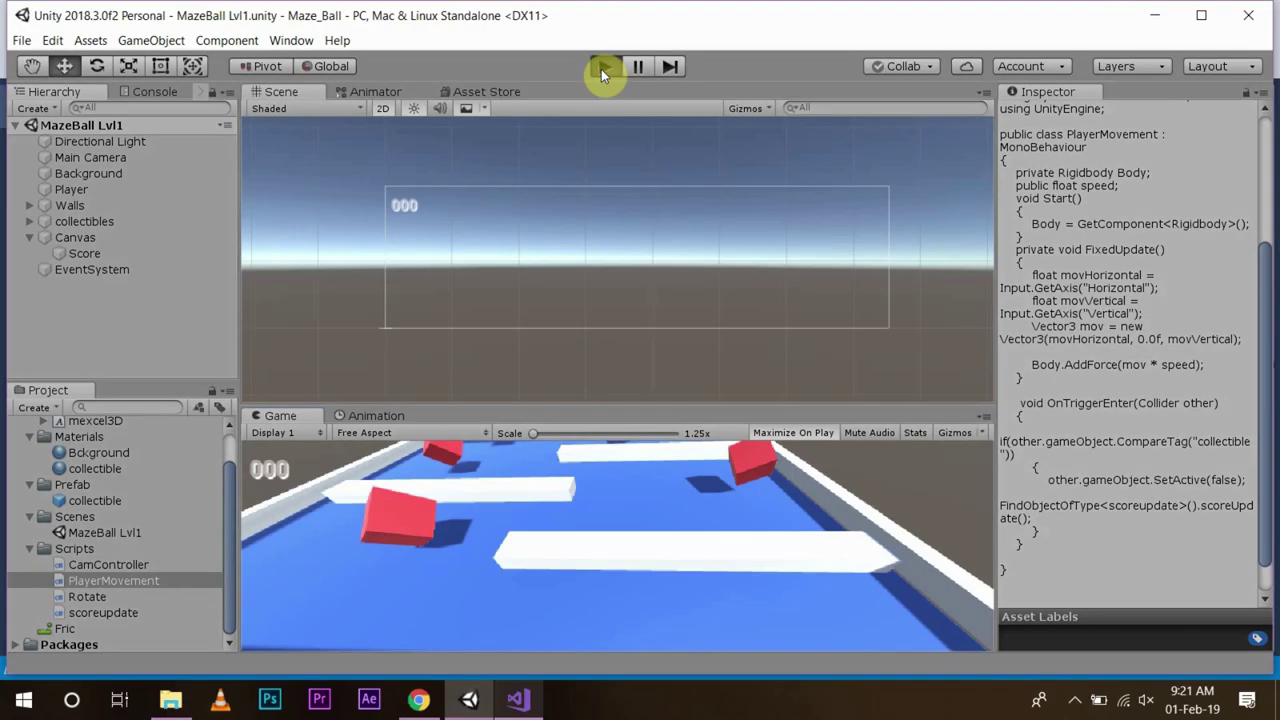
{"action": "key", "text": "Up"}
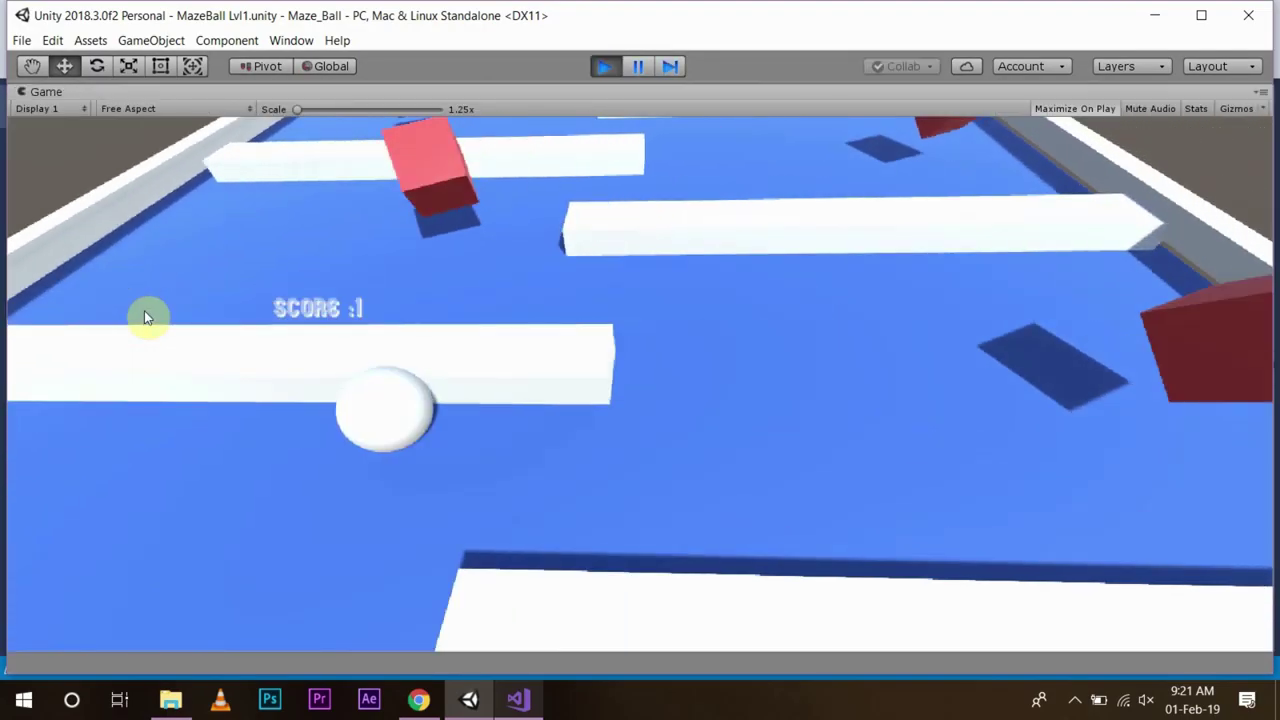
{"action": "key", "text": "Right"}
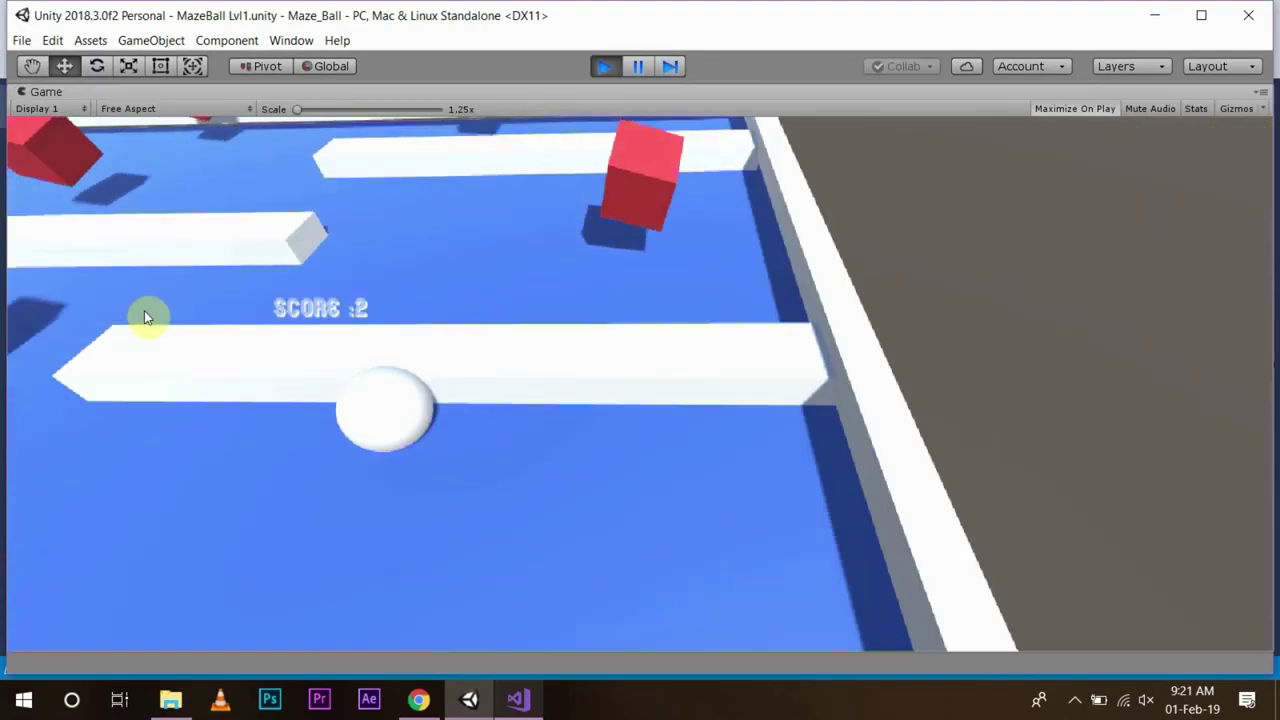
{"action": "key", "text": "Left"}
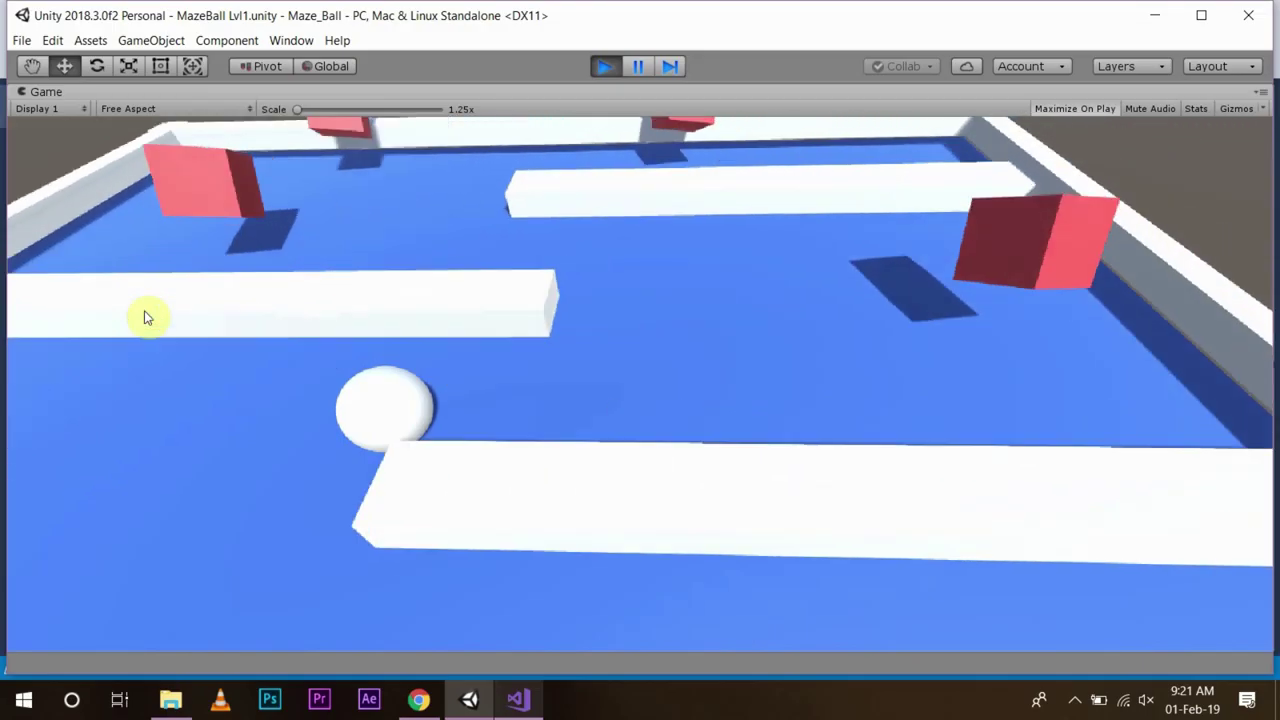
{"action": "key", "text": "Up"}
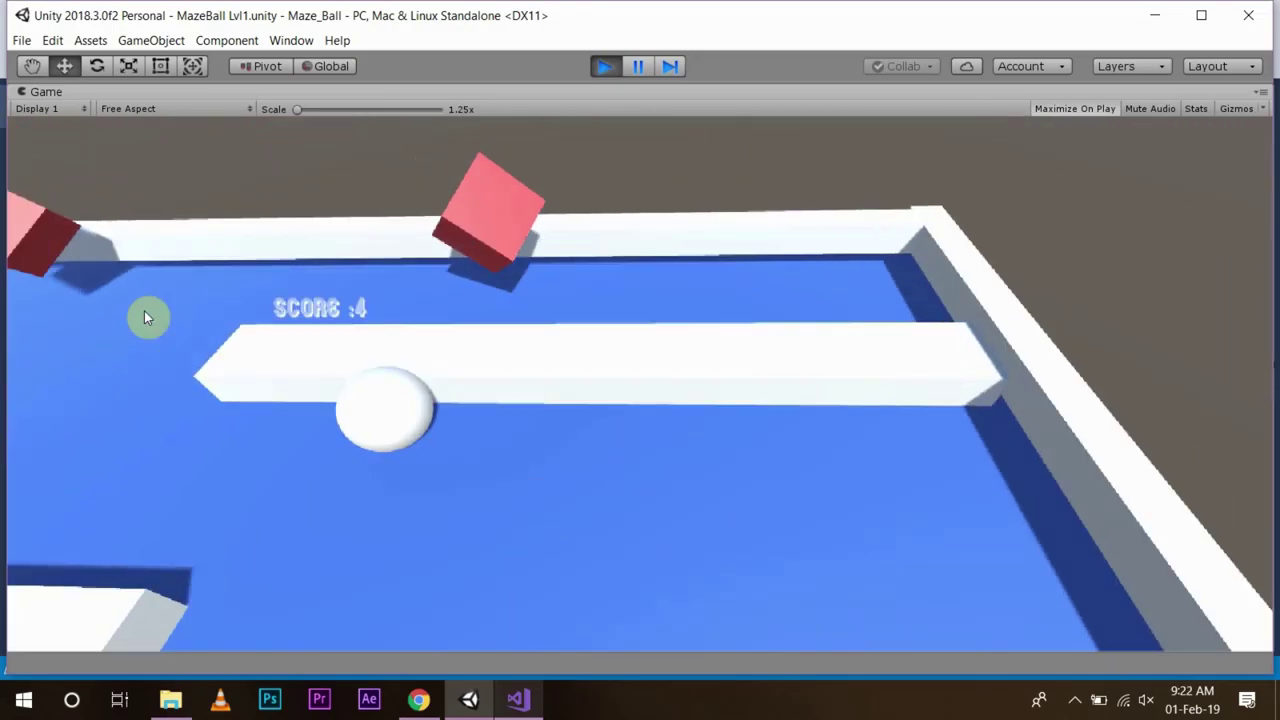
{"action": "key", "text": "Left"}
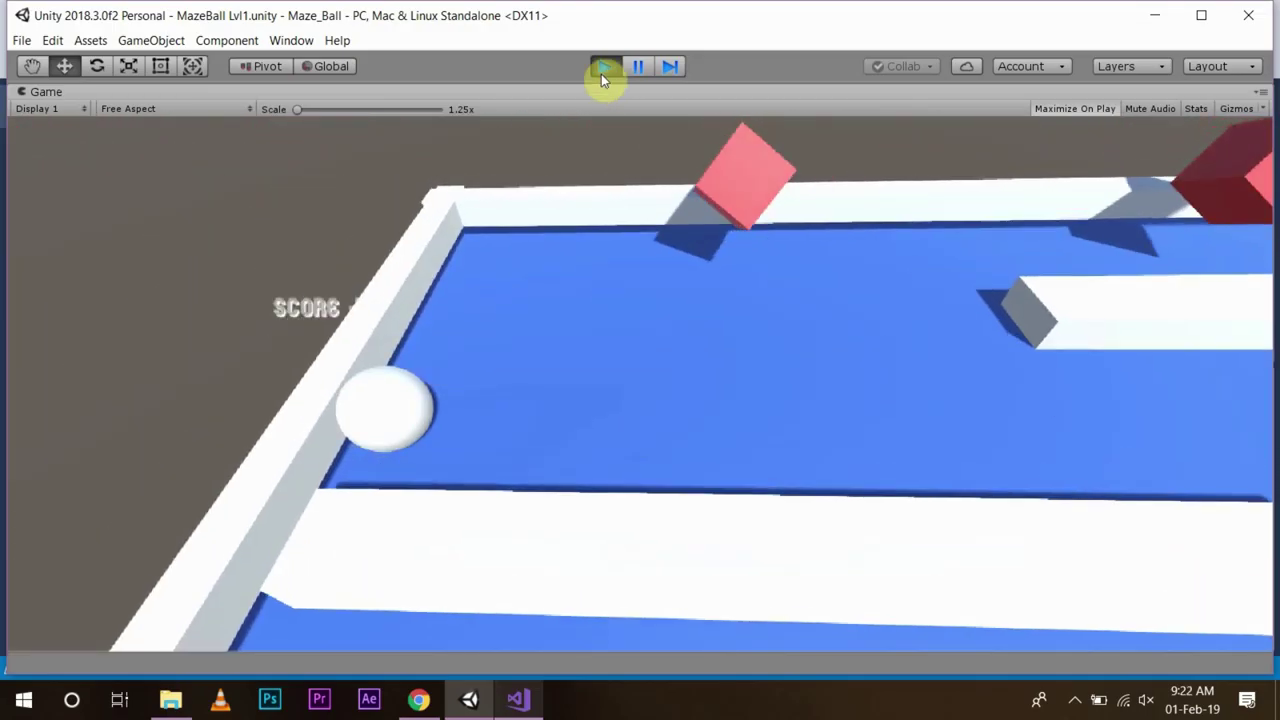
{"action": "left_click", "coordinate": [605, 67]}
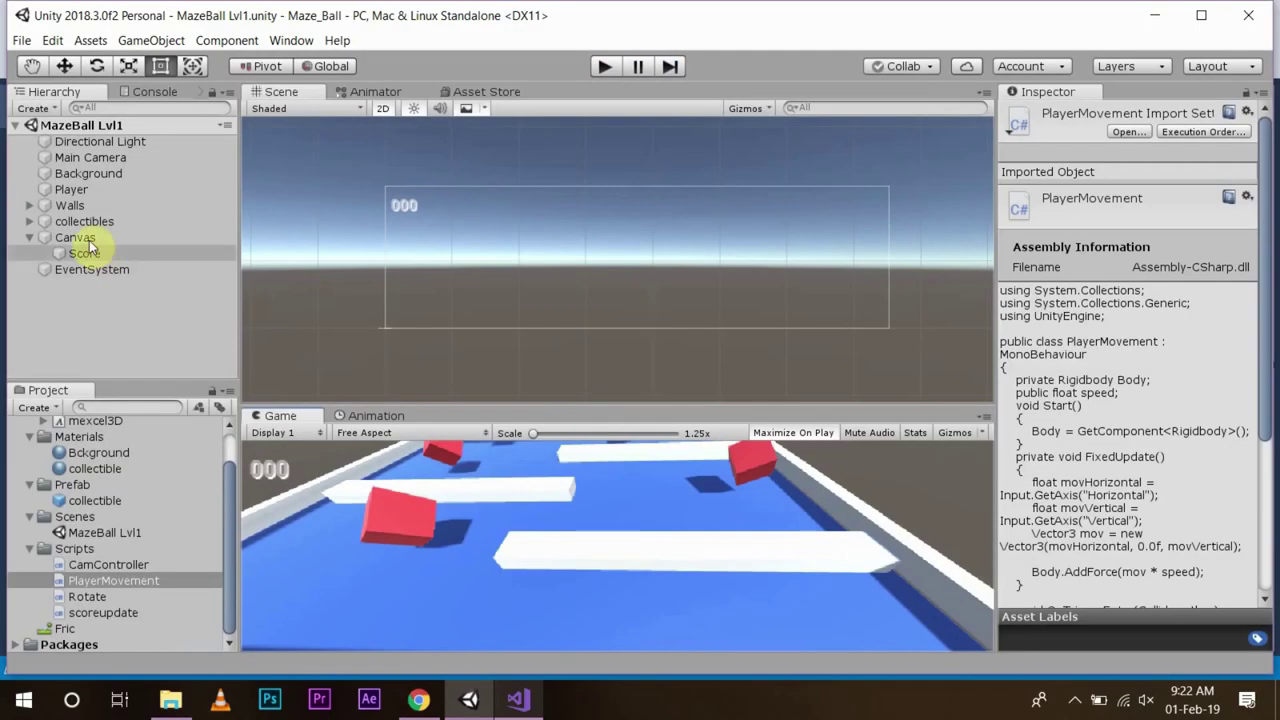
Set the Canvas Scaler to Scale With Screen Size (800×600), save, and play
{"action": "left_click", "coordinate": [82, 238]}
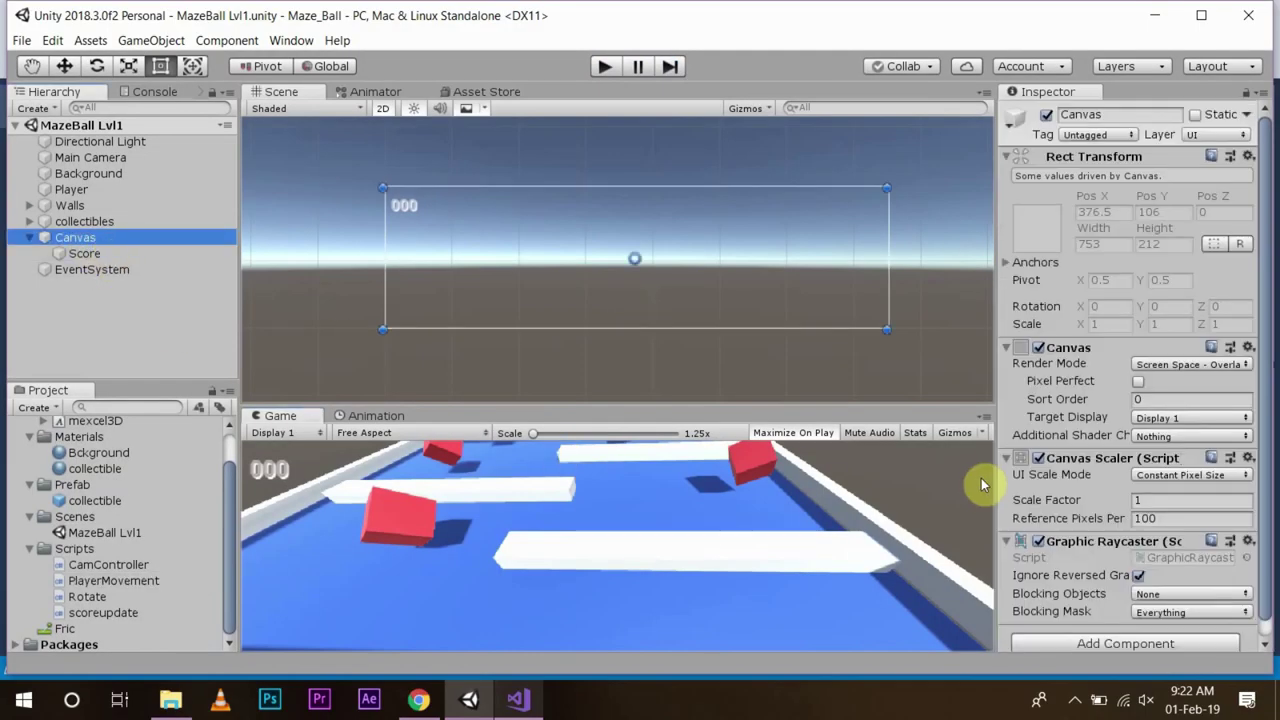
{"action": "scroll", "coordinate": [1172, 432], "scroll_direction": "down", "scroll_amount": 1}
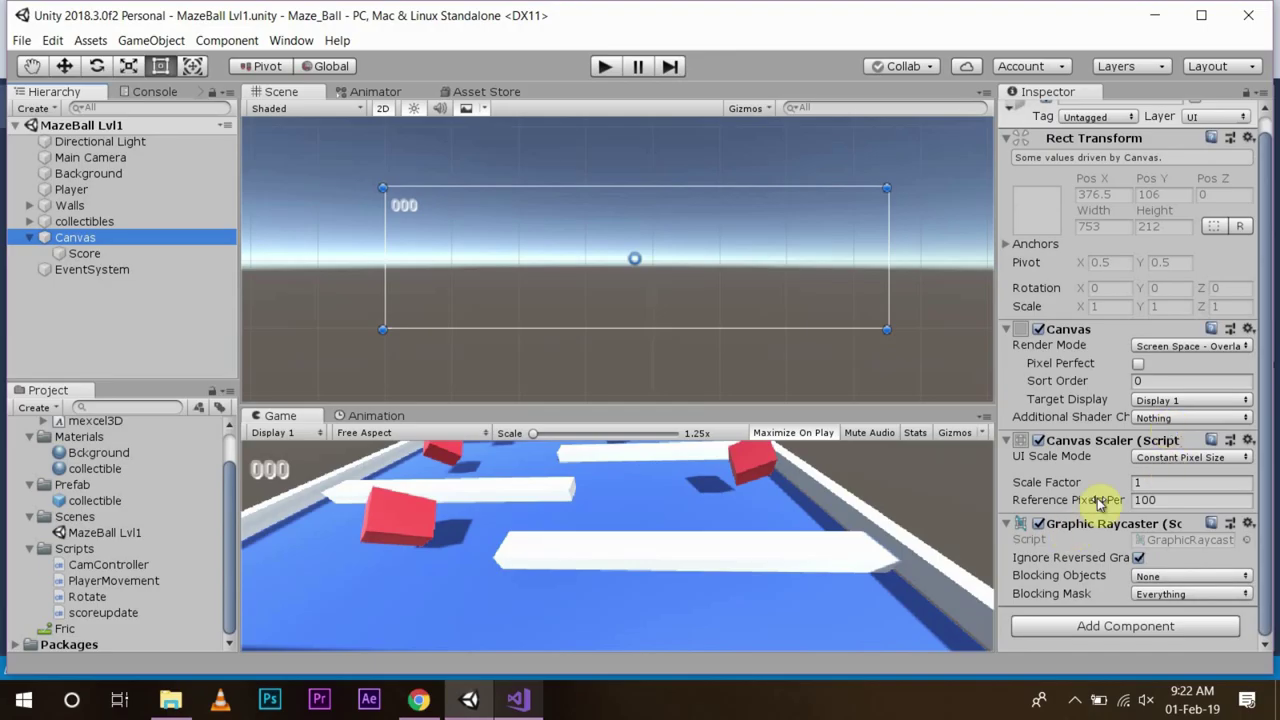
{"action": "left_click", "coordinate": [1155, 458]}
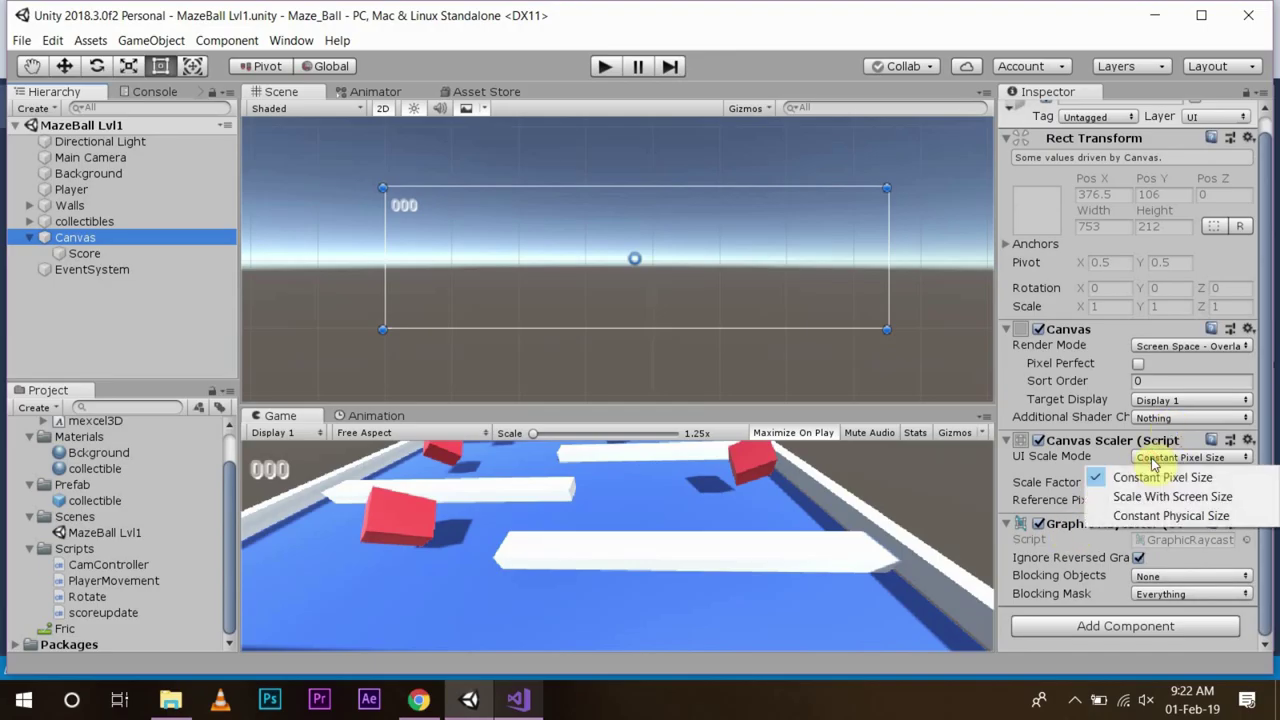
{"action": "left_click", "coordinate": [1160, 497]}
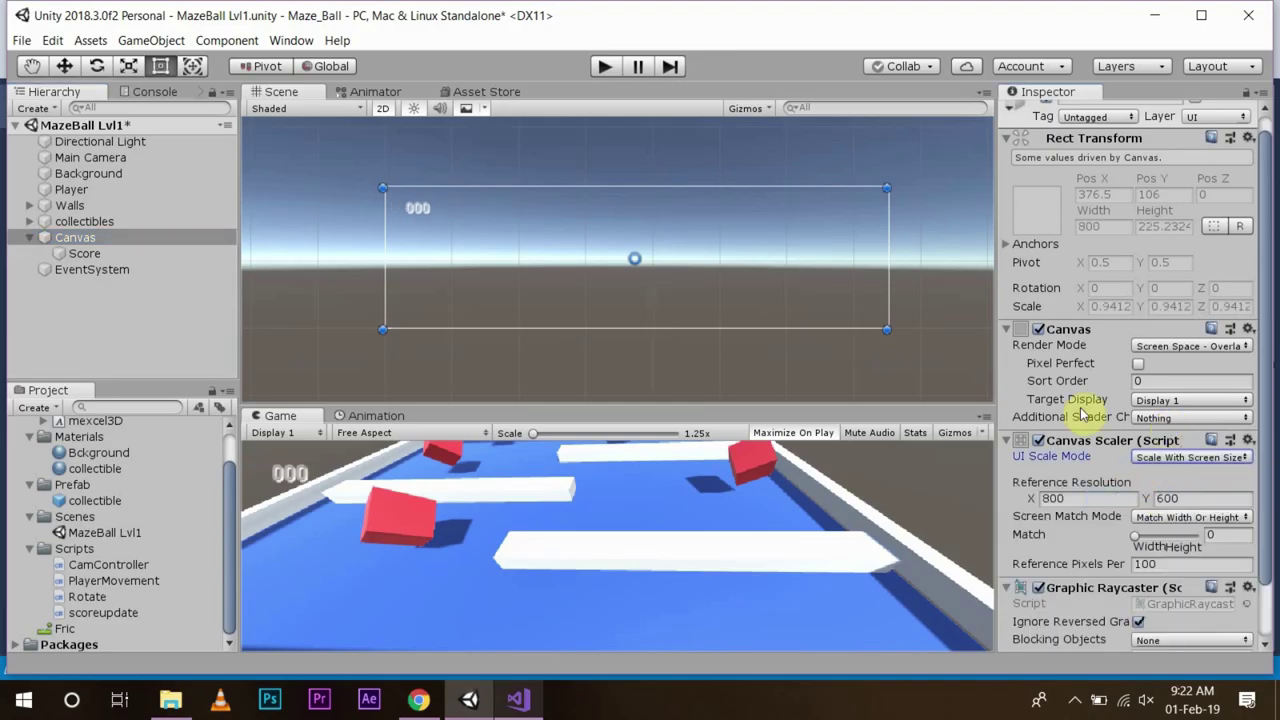
{"action": "key", "text": "ctrl+s"}
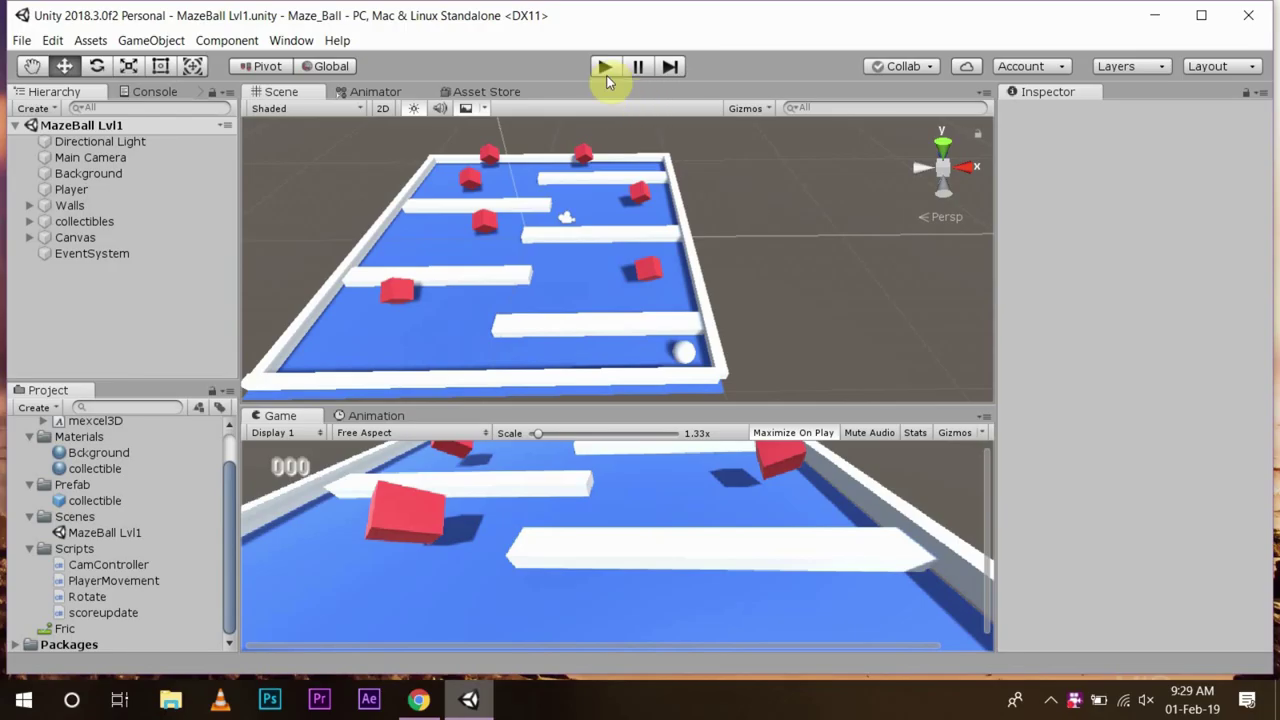
{"action": "left_click", "coordinate": [604, 66]}
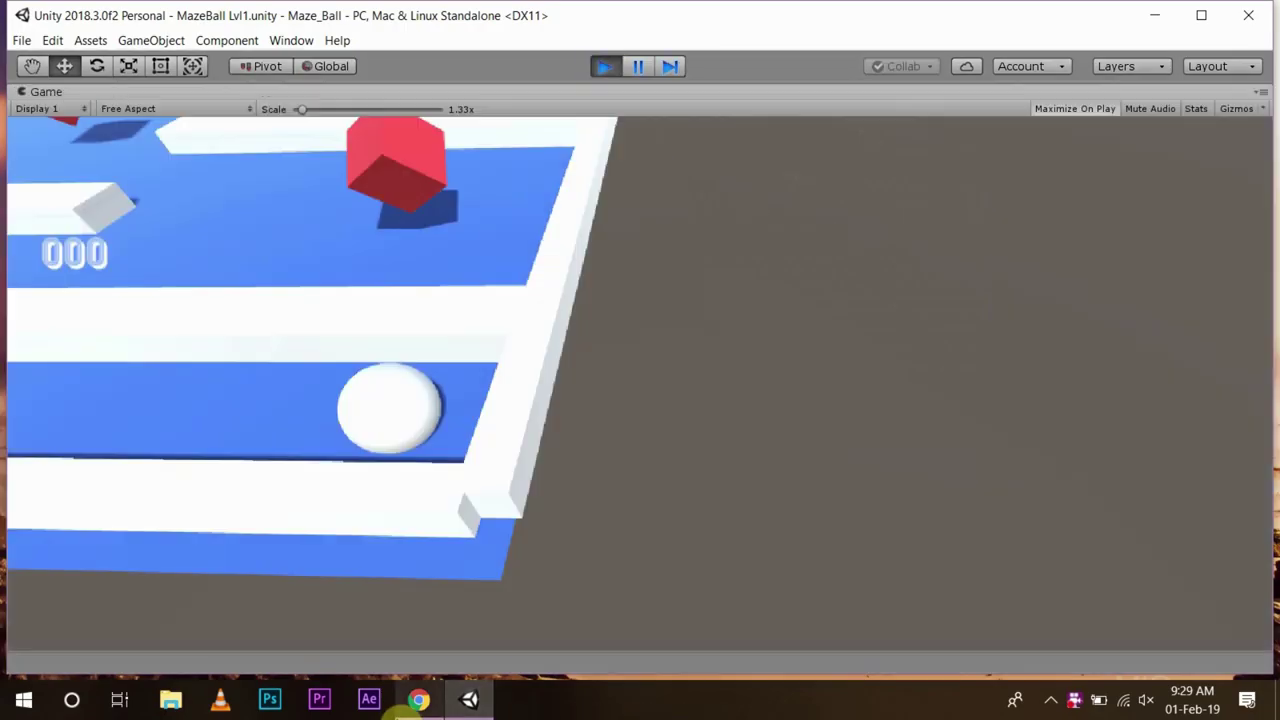
Steer the ball with arrow keys into the red cubes, raising the score to 7
{"action": "key", "text": "Left"}
{"action": "key", "text": "Up"}
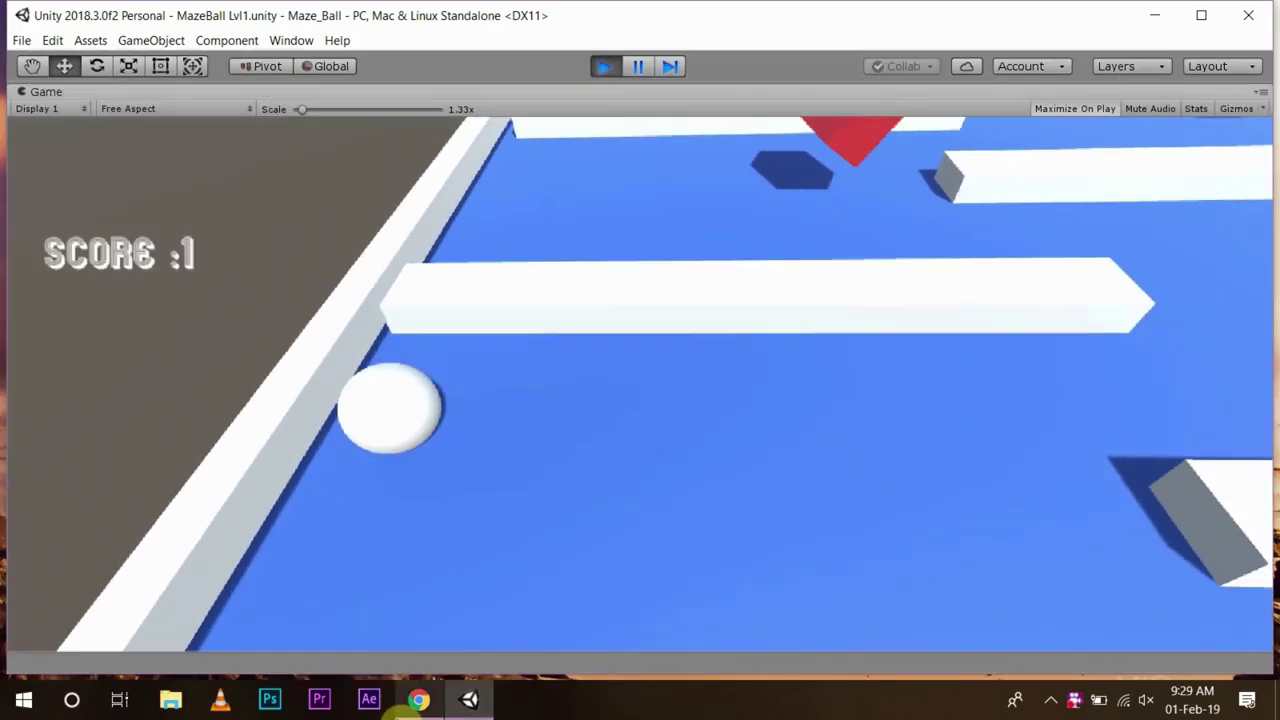
{"action": "key", "text": "Right"}
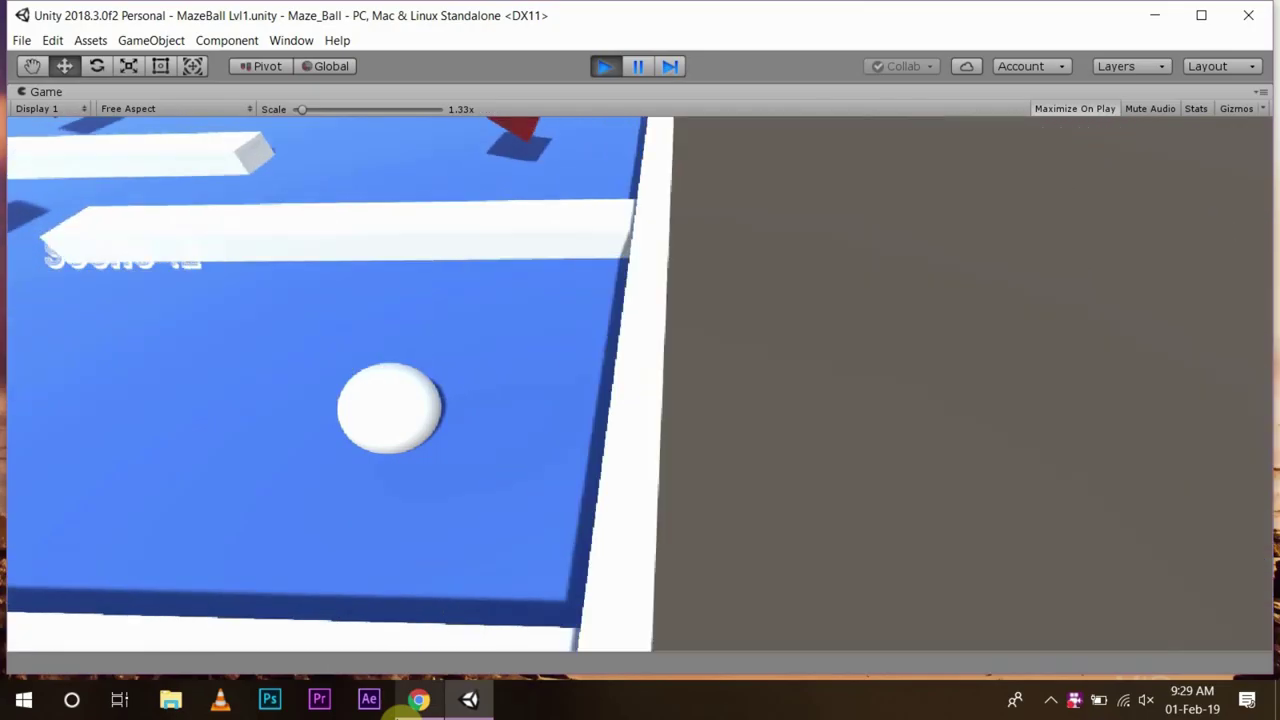
{"action": "key", "text": "Up"}
{"action": "key", "text": "Left"}
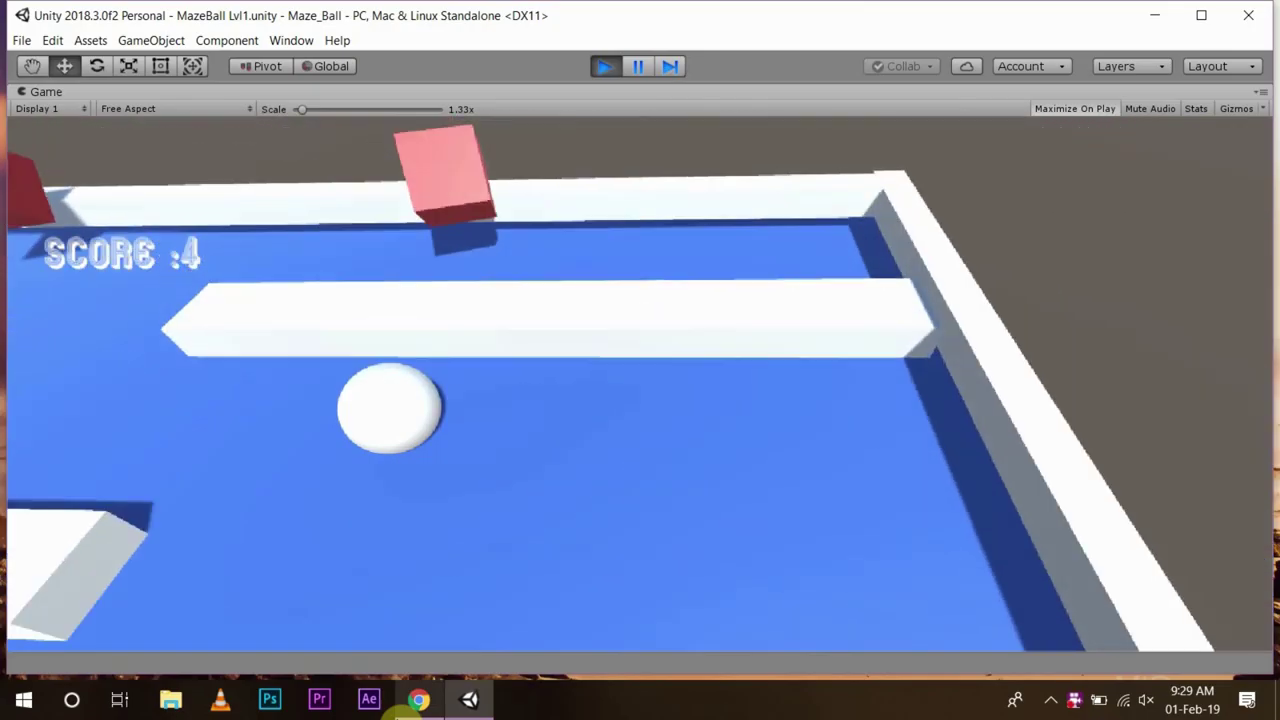
{"action": "key", "text": "Up"}
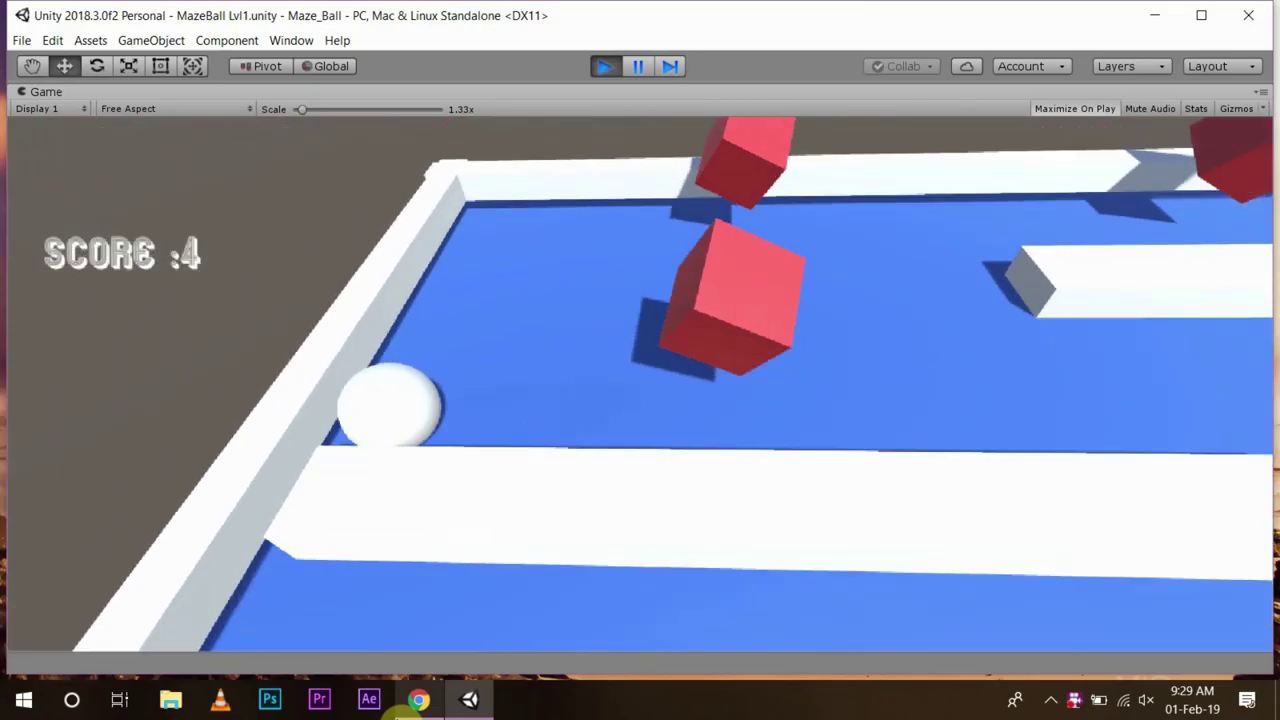
{"action": "key", "text": "Up"}
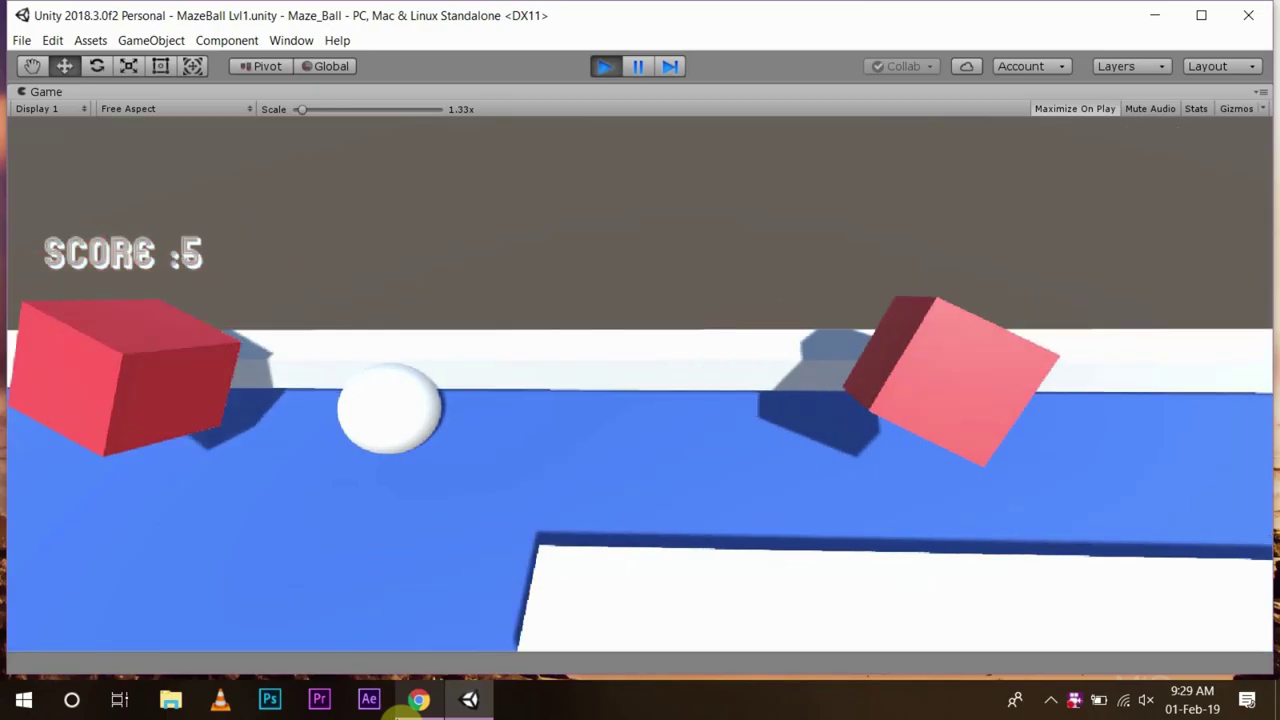
{"action": "key", "text": "Right"}
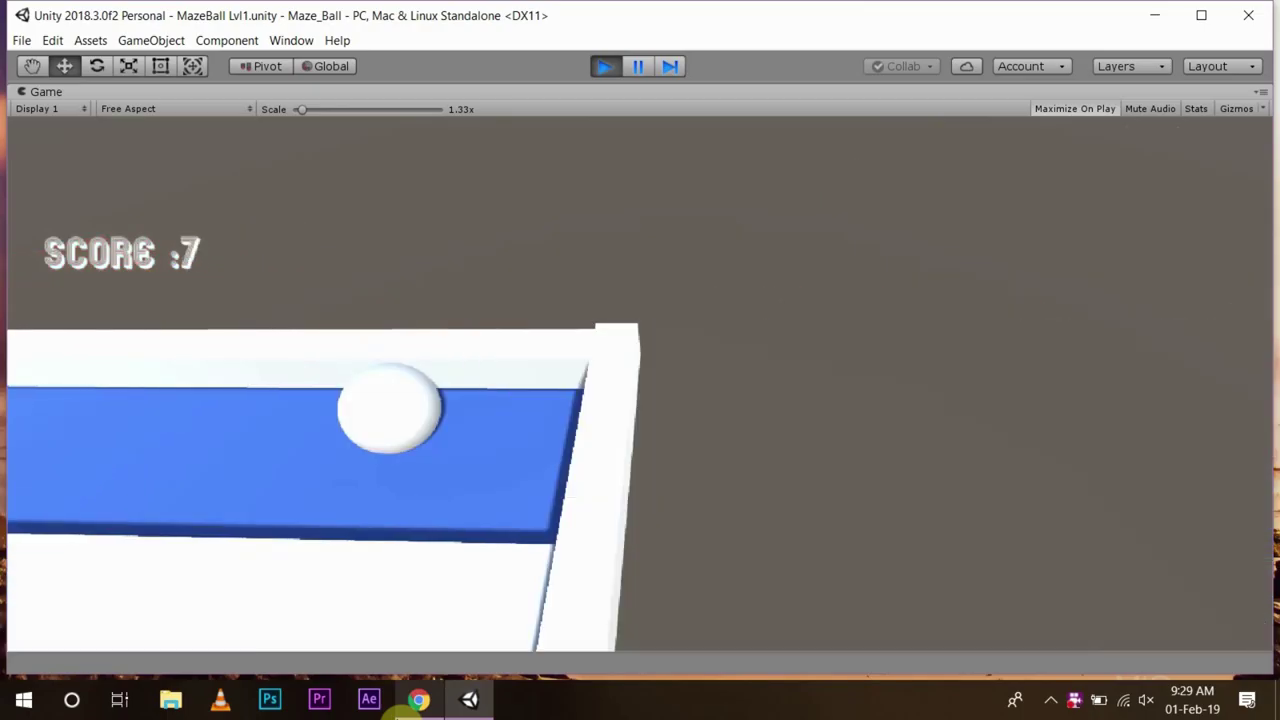